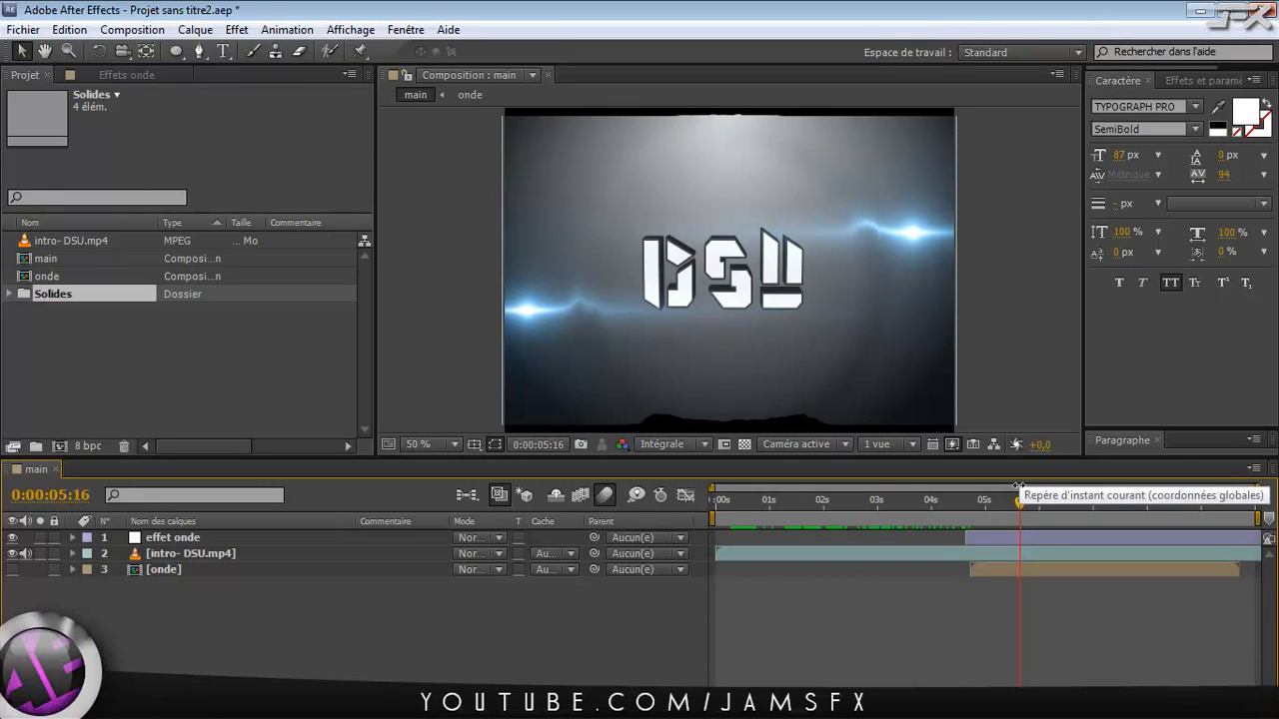
Step: Delete all three layers, effet onde, intro- DSU.mp4 and onde, from the main composition
{"action": "left_click_drag", "start_coordinate": [1019, 488], "coordinate": [976, 516]}
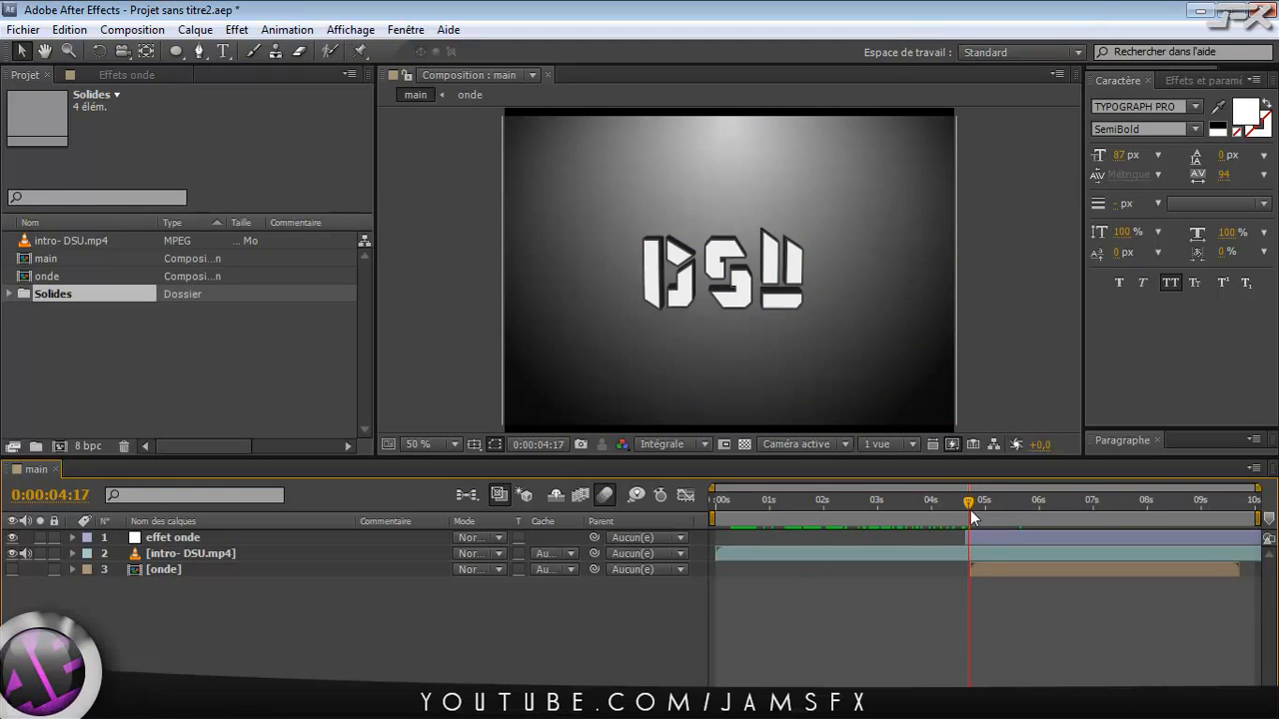
{"action": "left_click_drag", "start_coordinate": [972, 509], "coordinate": [710, 517]}
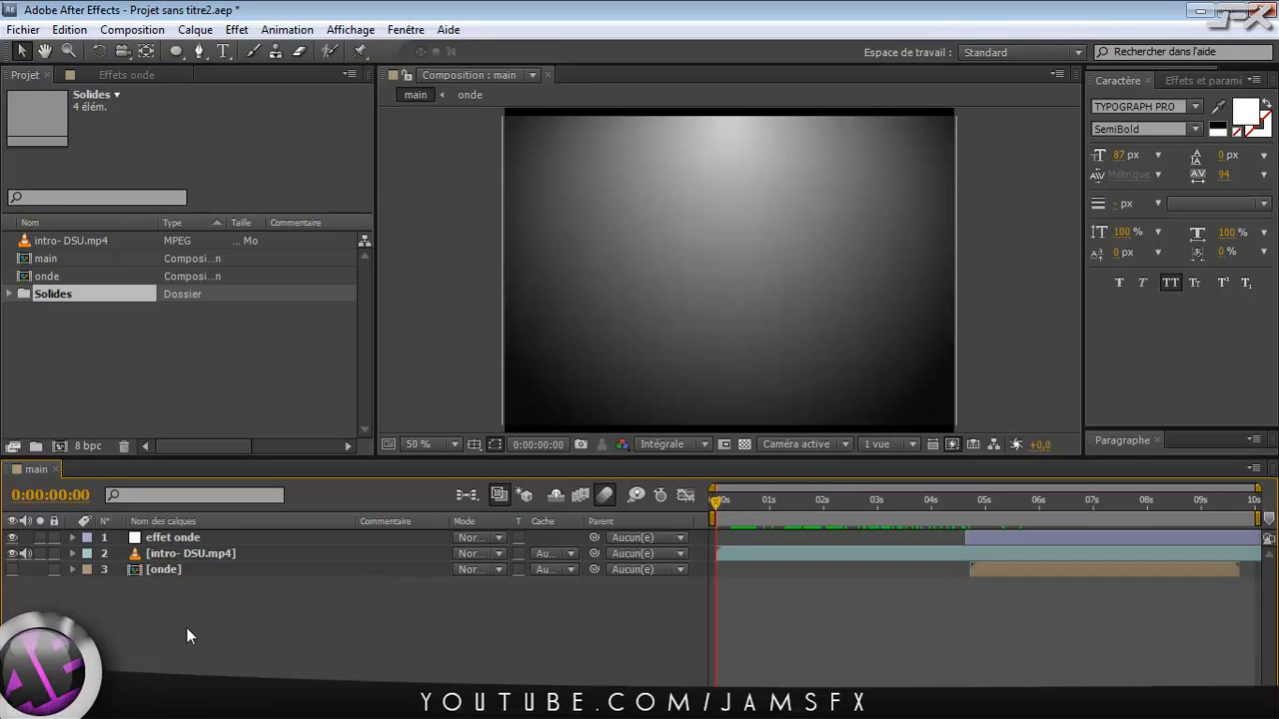
{"action": "left_click_drag", "start_coordinate": [167, 593], "coordinate": [124, 535]}
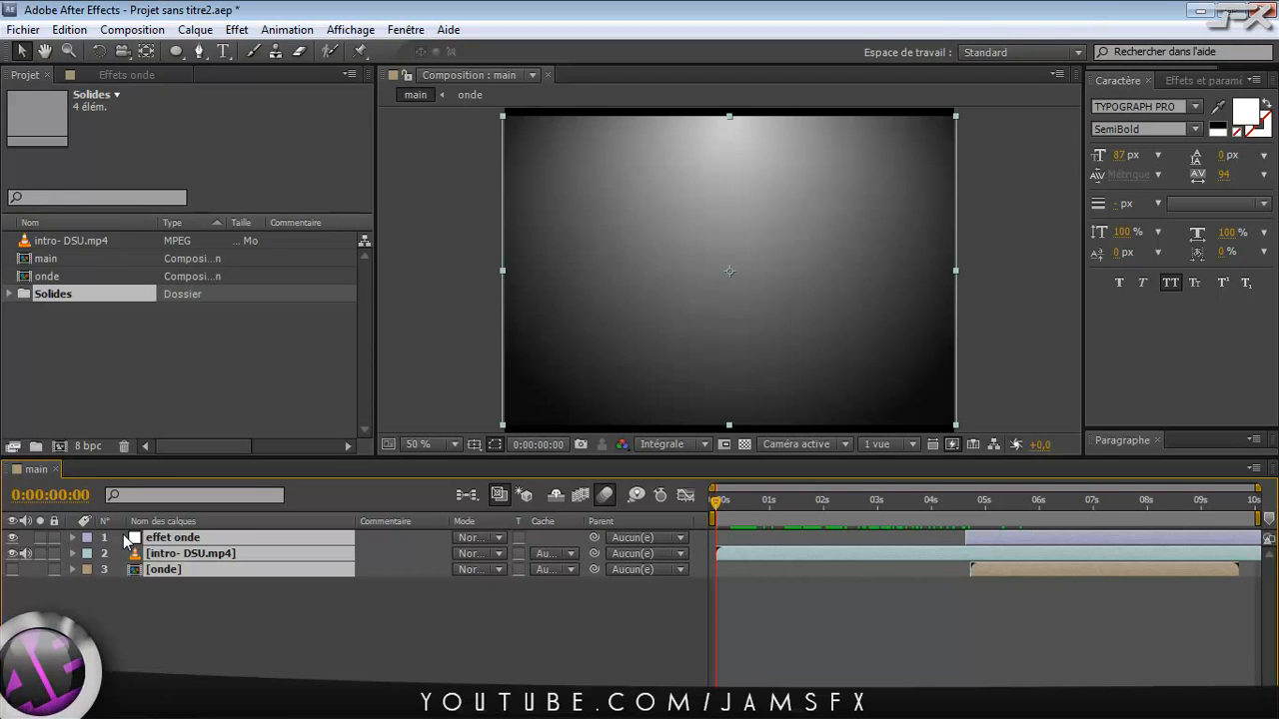
{"action": "key", "text": "Delete"}
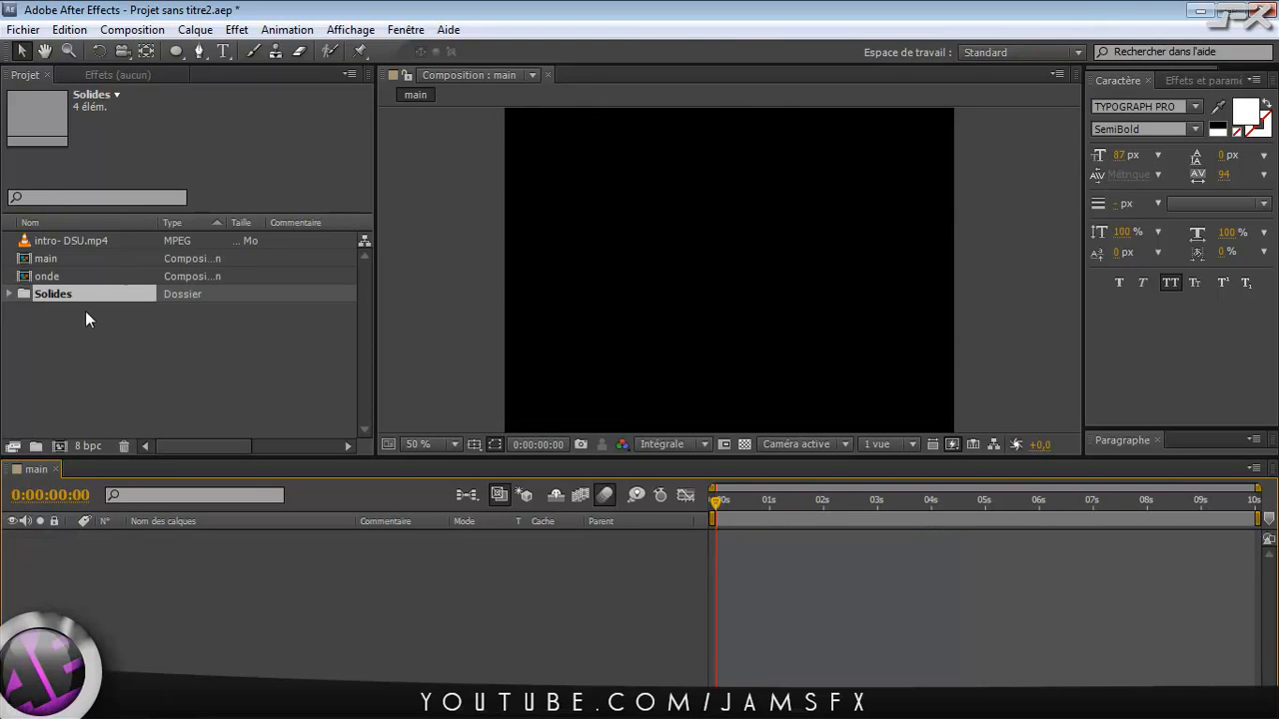
Step: Remove the main and onde compositions and the Solides folder with its contents from the project, keeping only the intro- DSU.mp4 footage
{"action": "left_click", "coordinate": [78, 343]}
{"action": "left_click", "coordinate": [40, 259]}
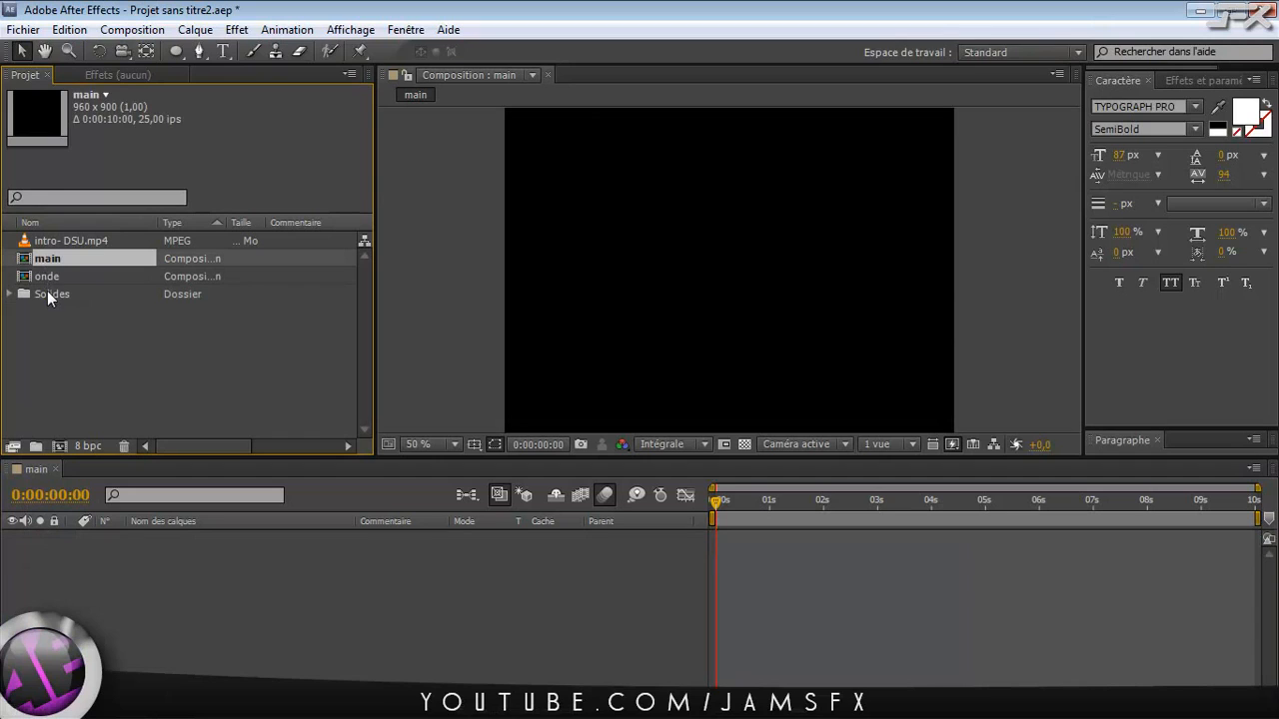
{"action": "left_click", "coordinate": [47, 280], "text": "shift"}
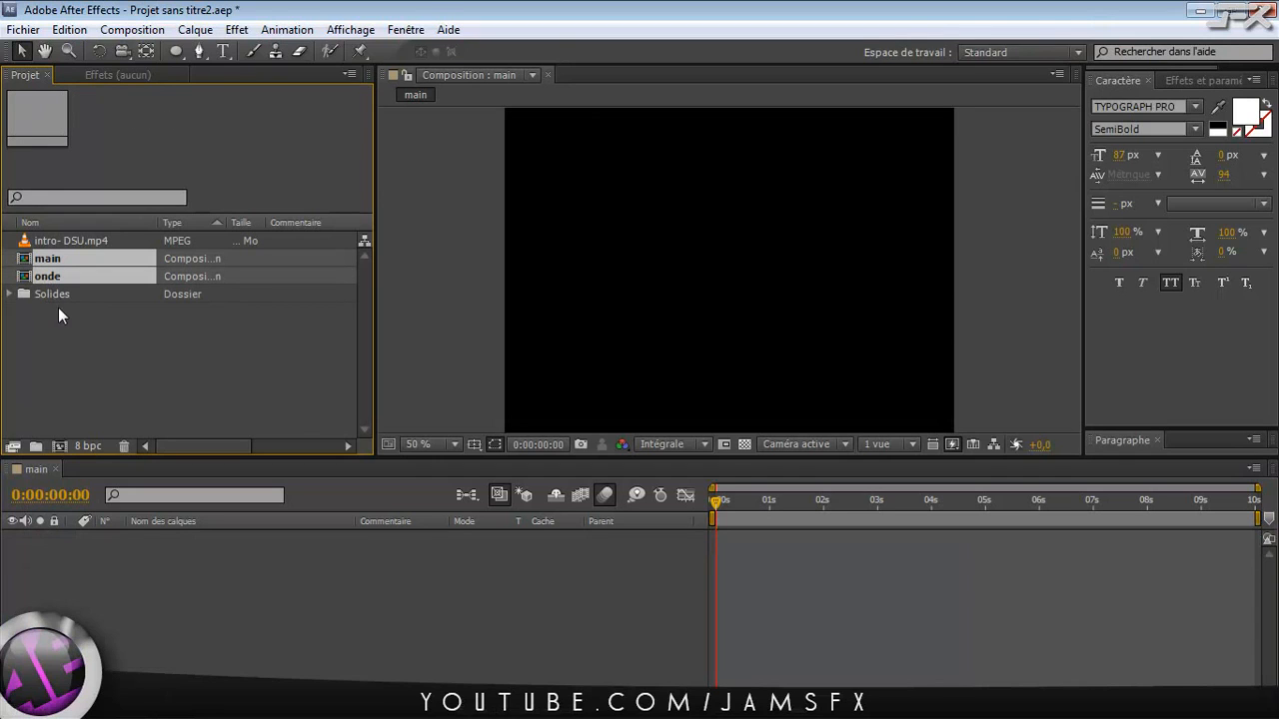
{"action": "key", "text": "Delete"}
{"action": "left_click", "coordinate": [726, 390]}
{"action": "left_click", "coordinate": [60, 262]}
{"action": "key", "text": "Delete"}
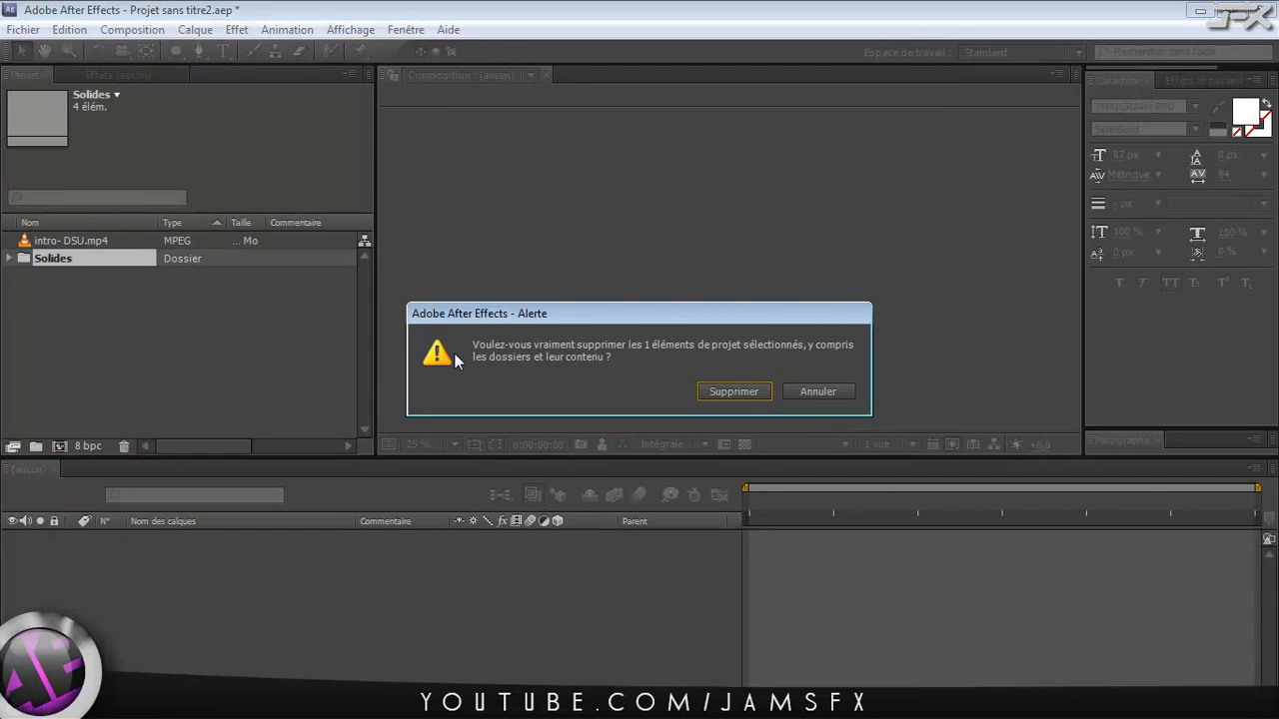
{"action": "key", "text": "Return"}
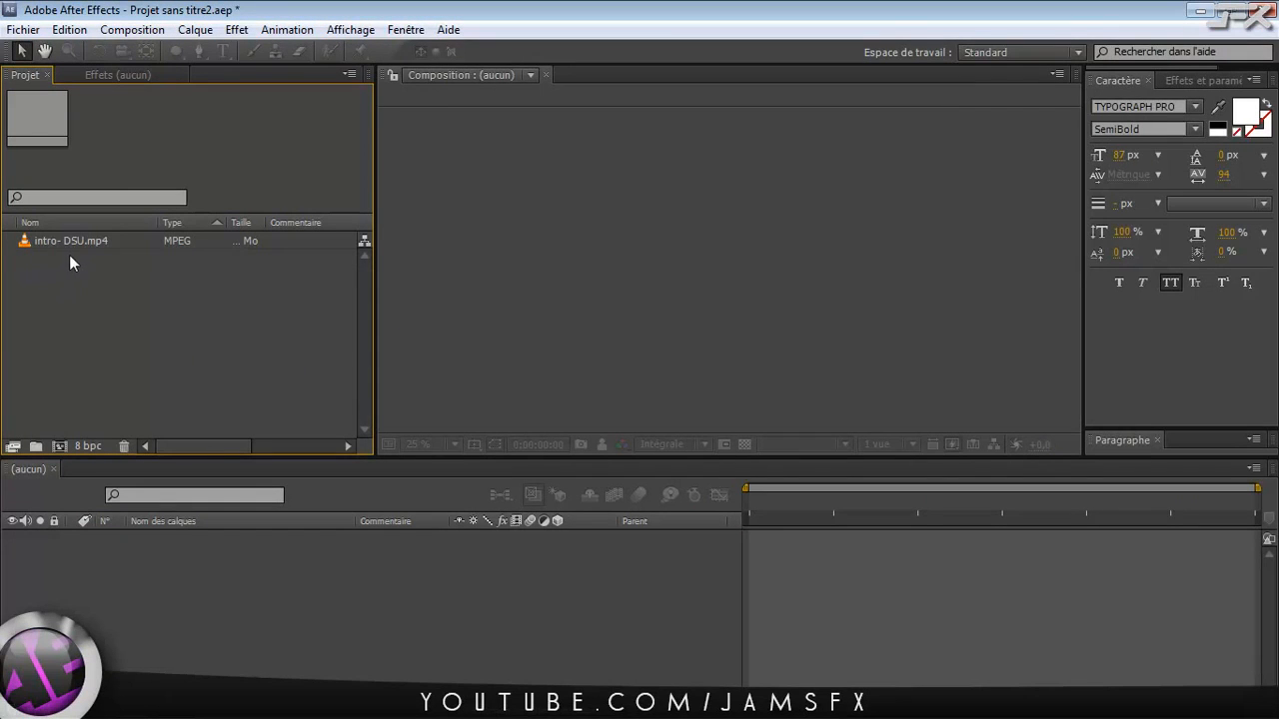
Step: Create a composition named main, 960 × 900 px at 25 frames per second, with a duration of 13 seconds
{"action": "left_click", "coordinate": [72, 244]}
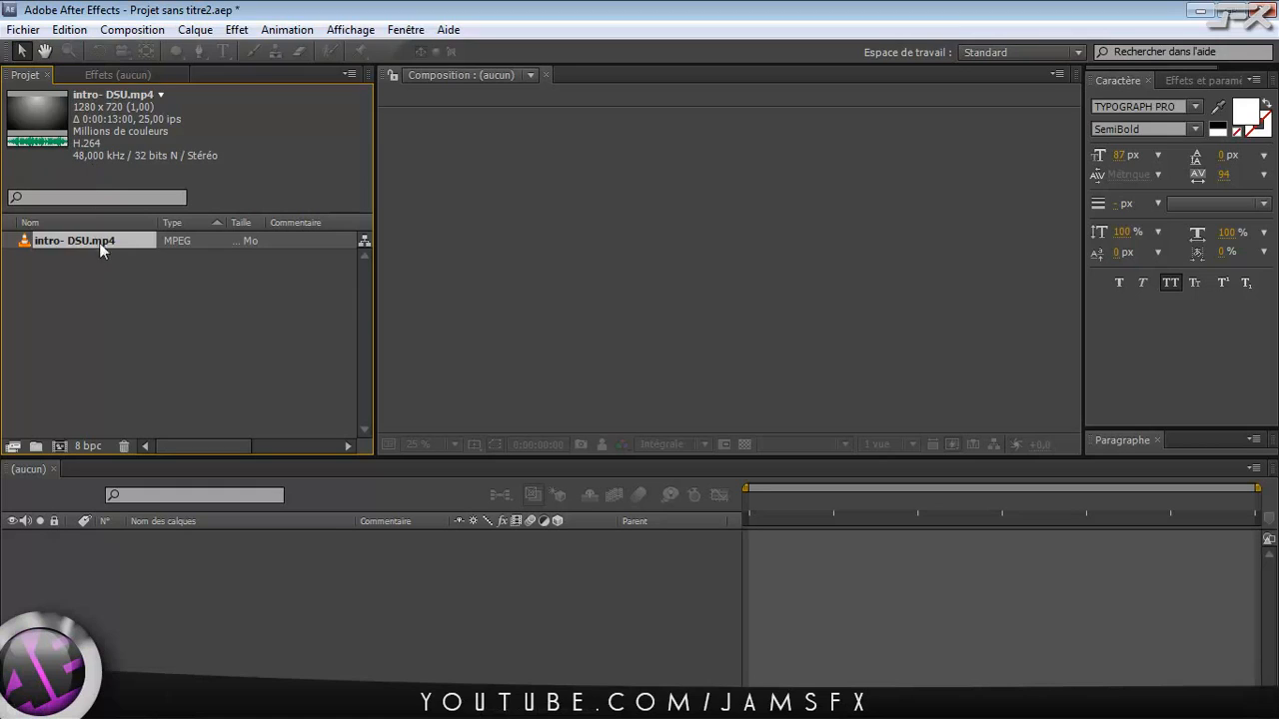
{"action": "left_click", "coordinate": [109, 274]}
{"action": "key", "text": "ctrl+n"}
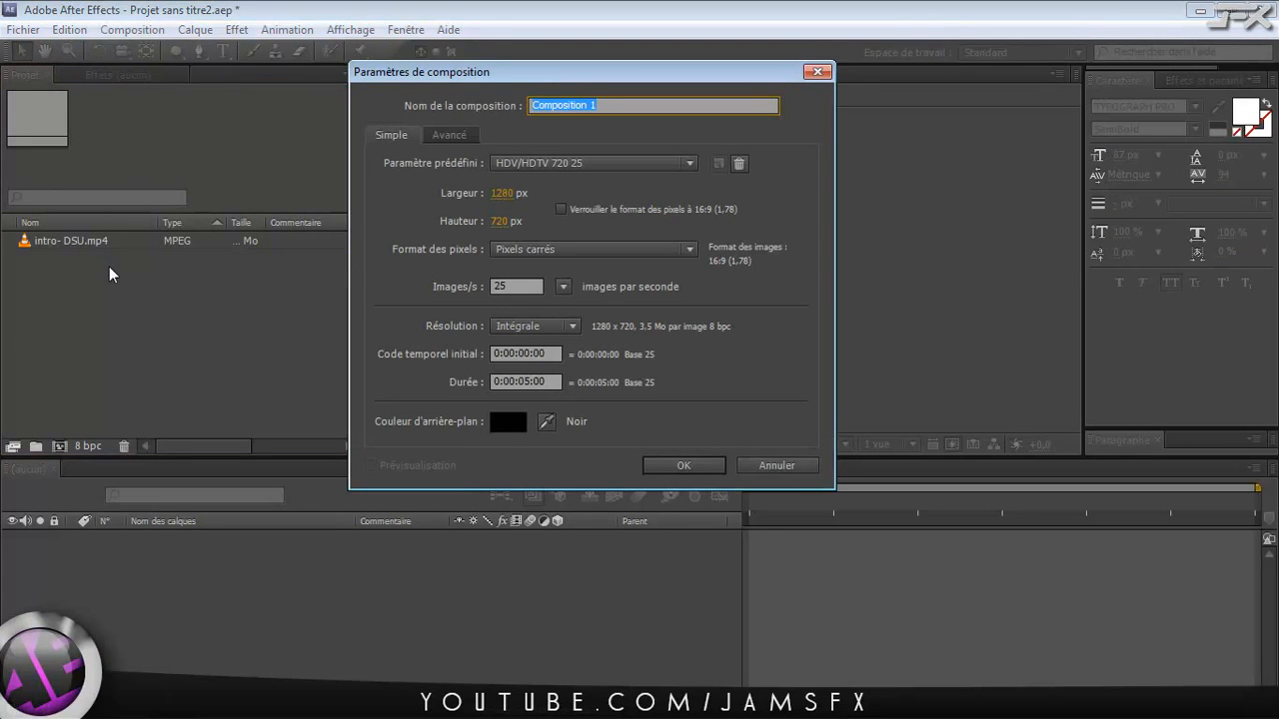
{"action": "type", "text": "main"}
{"action": "left_click", "coordinate": [500, 193]}
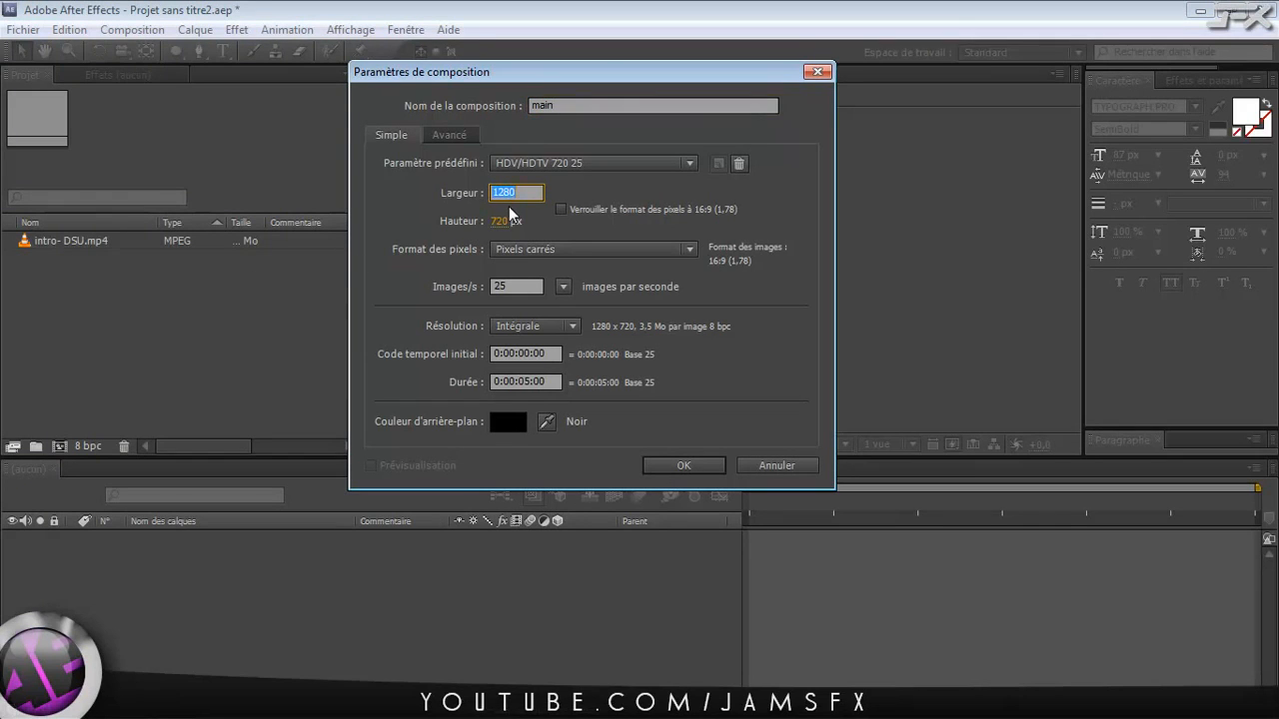
{"action": "type", "text": "960"}
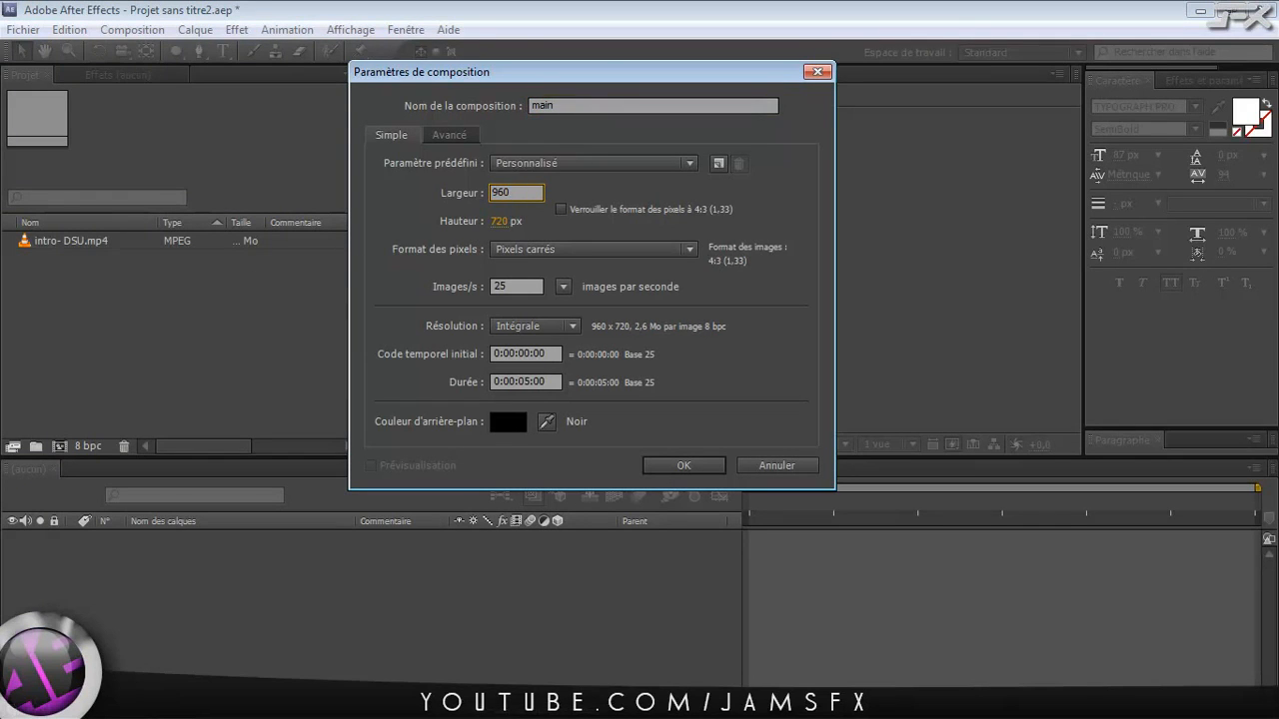
{"action": "left_click", "coordinate": [510, 208]}
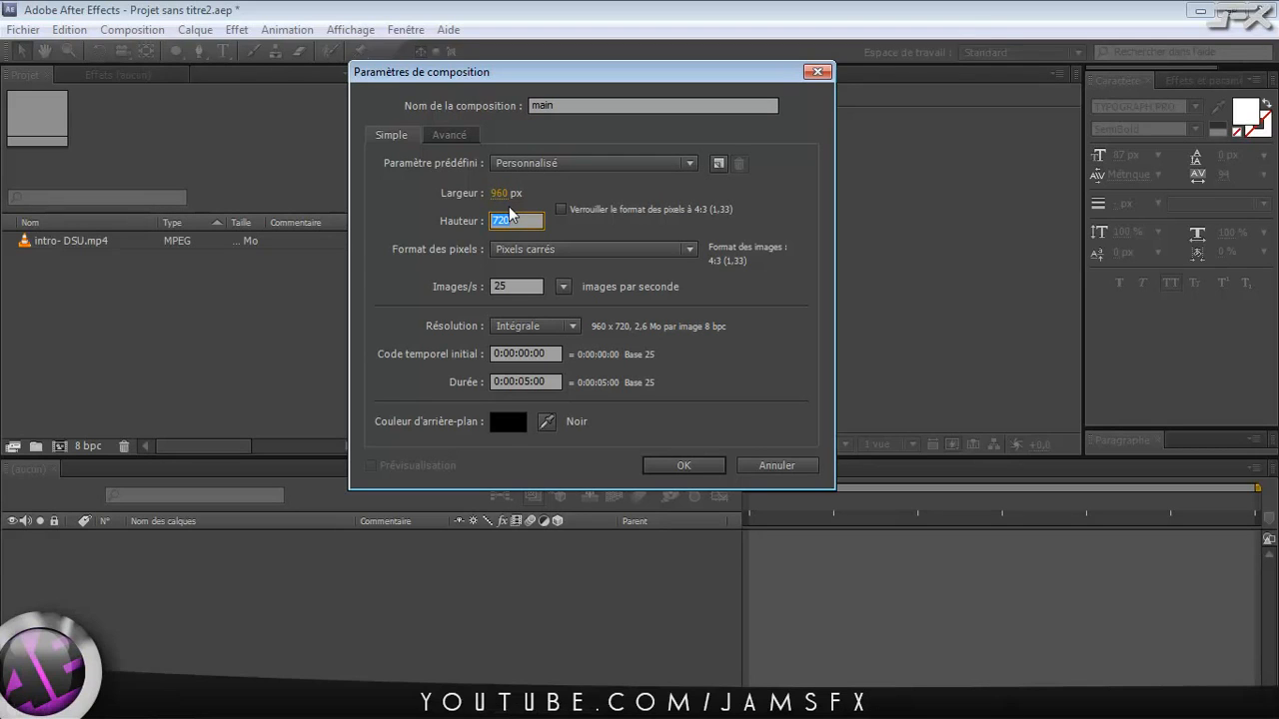
{"action": "type", "text": "900"}
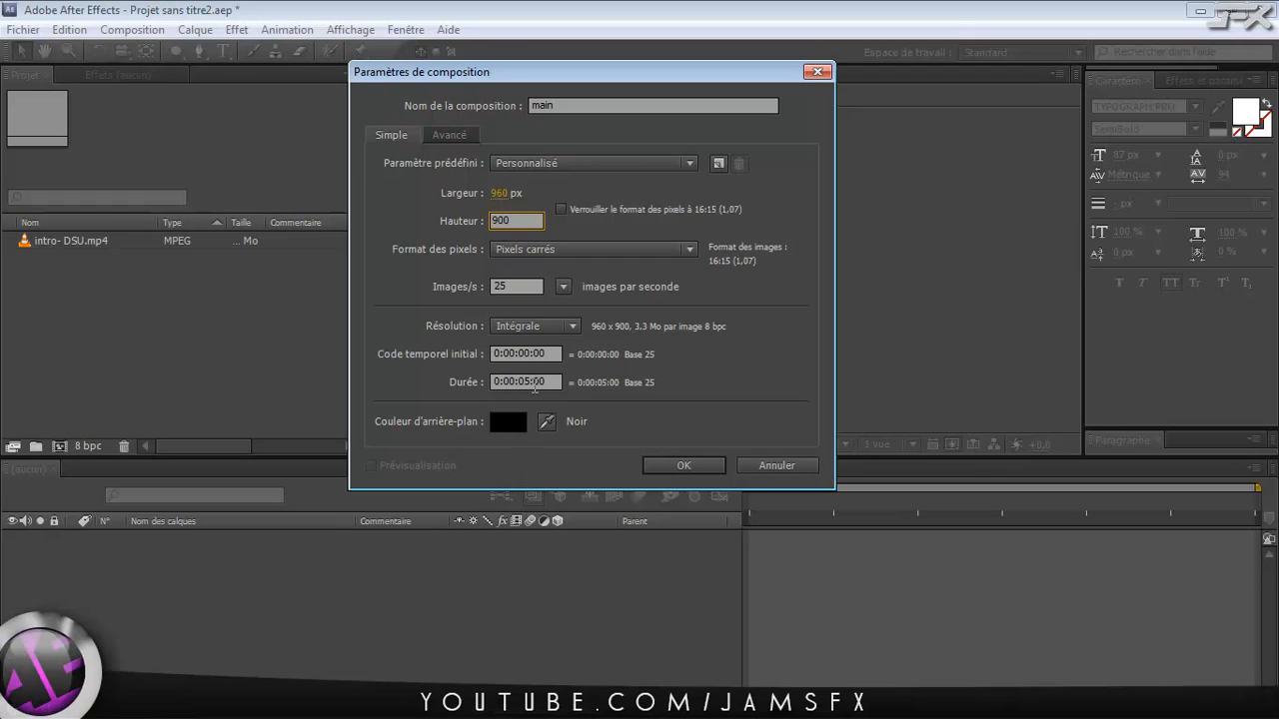
{"action": "left_click", "coordinate": [533, 384]}
{"action": "left_click_drag", "start_coordinate": [530, 382], "coordinate": [519, 381]}
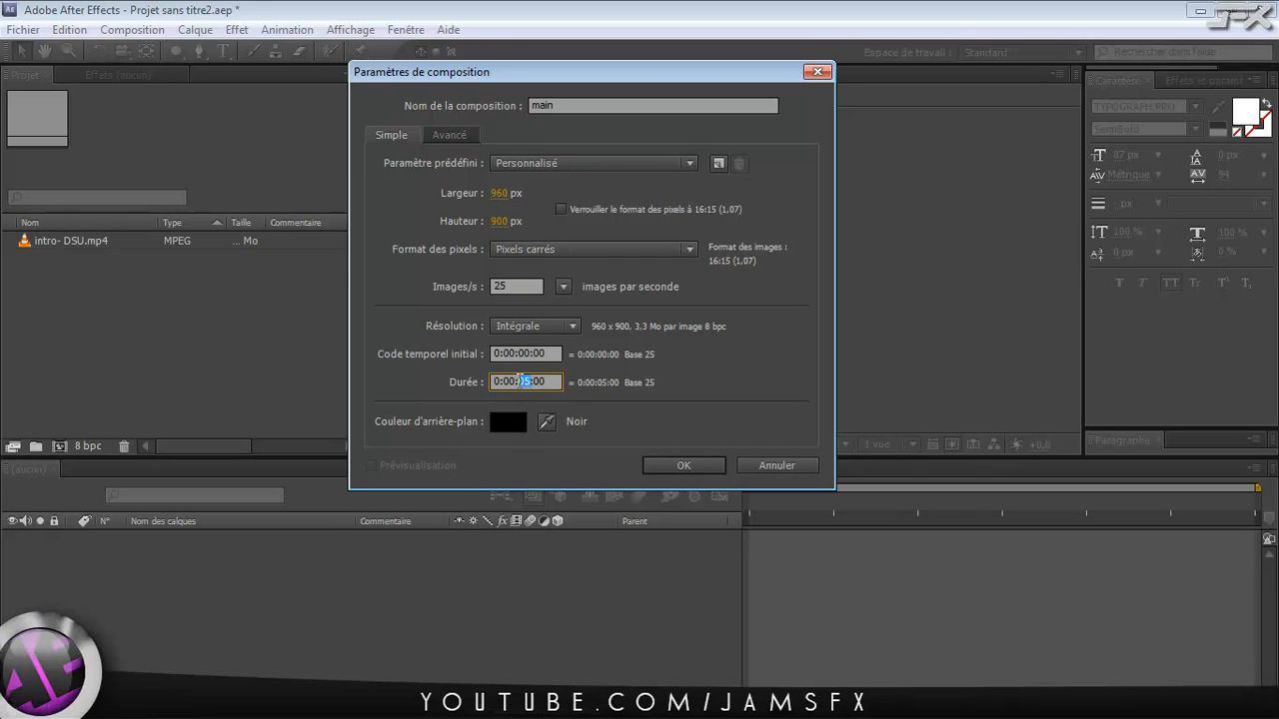
{"action": "type", "text": "13"}
{"action": "left_click", "coordinate": [683, 466]}
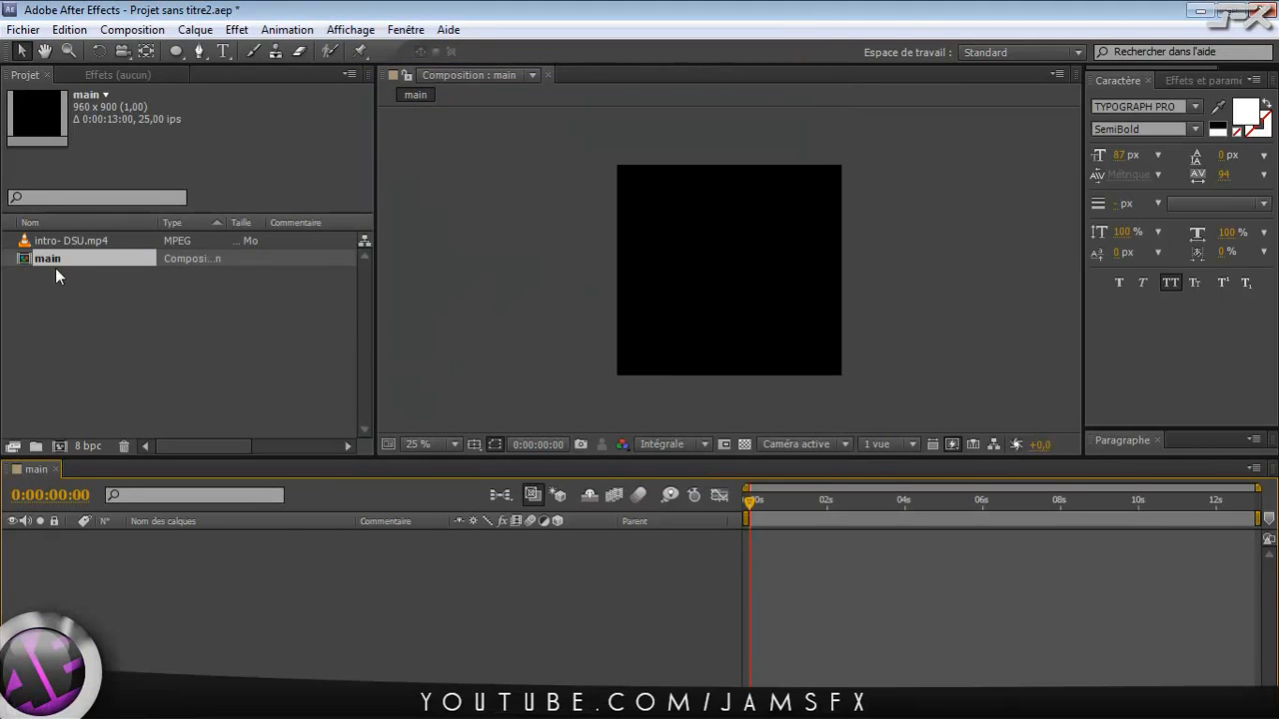
Step: Add the intro- DSU.mp4 footage as a layer in the main composition, starting at 0 seconds
{"action": "left_click", "coordinate": [62, 240]}
{"action": "left_click_drag", "start_coordinate": [62, 240], "coordinate": [77, 611]}
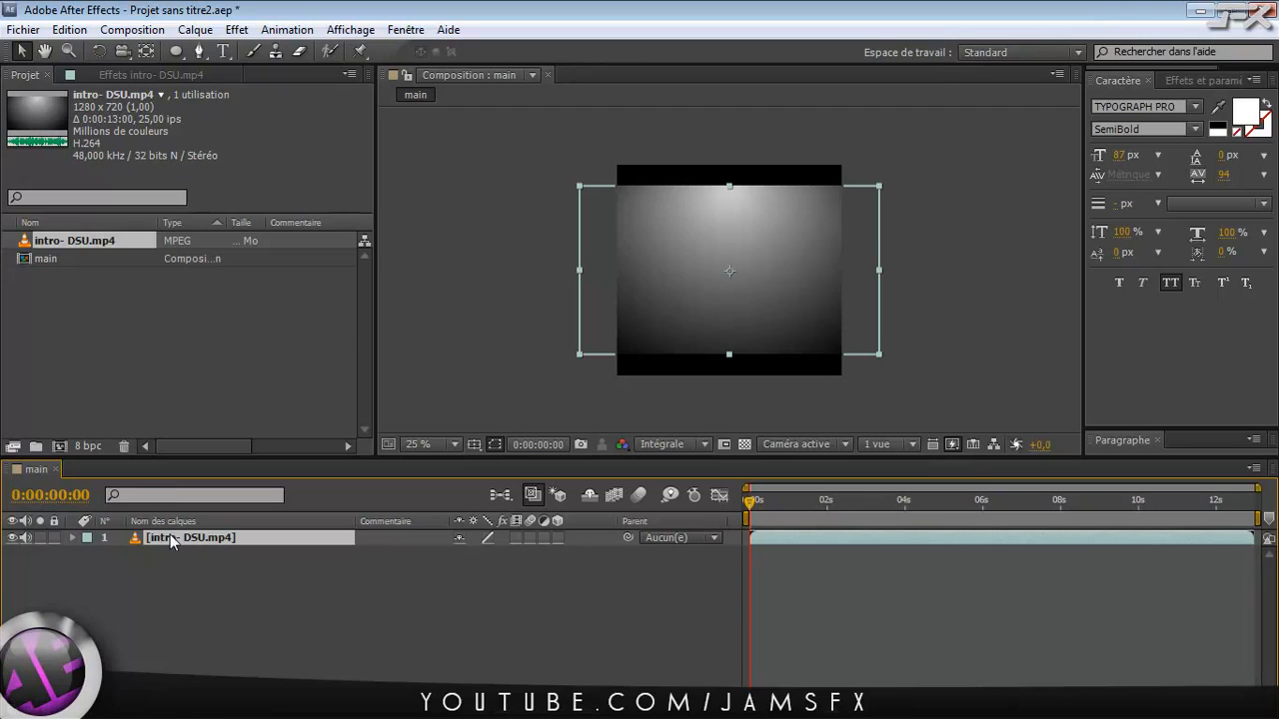
{"action": "left_click", "coordinate": [84, 260]}
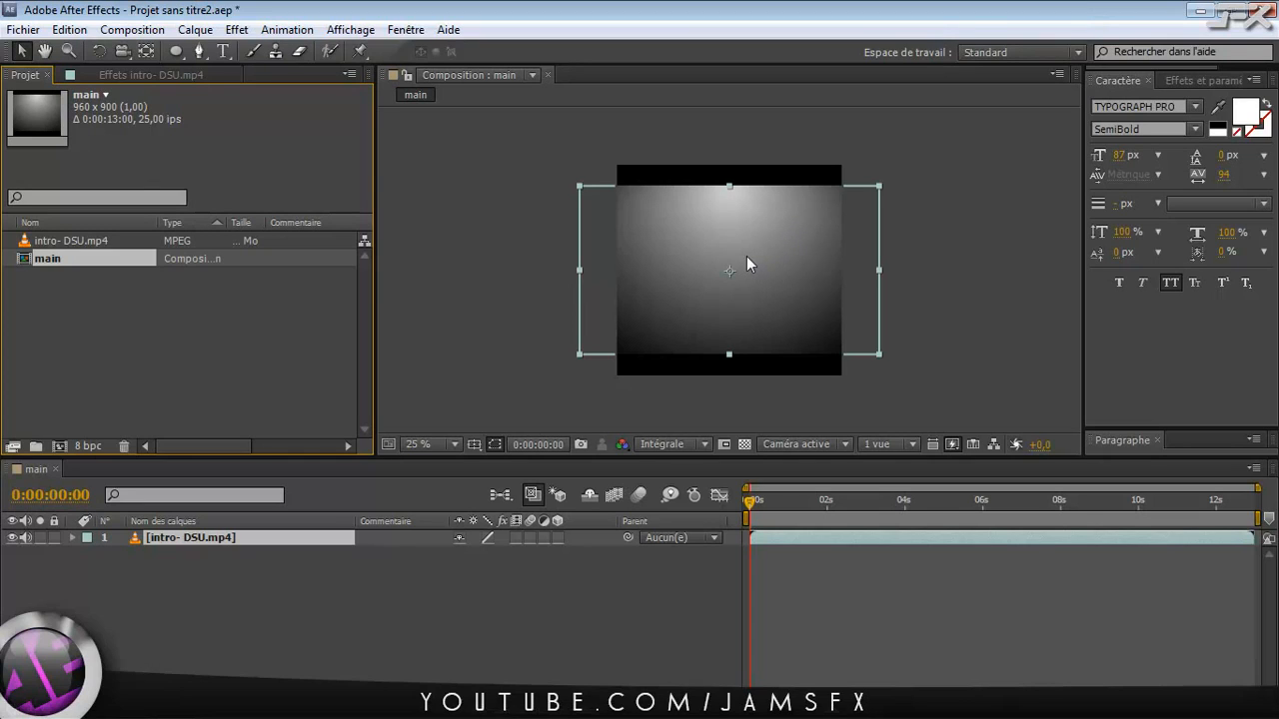
{"action": "scroll", "coordinate": [751, 285], "scroll_direction": "up", "scroll_amount": 1}
{"action": "scroll", "coordinate": [750, 286], "scroll_direction": "down", "scroll_amount": 1}
{"action": "scroll", "coordinate": [748, 290], "scroll_direction": "up", "scroll_amount": 1}
{"action": "scroll", "coordinate": [748, 290], "scroll_direction": "down", "scroll_amount": 1}
{"action": "scroll", "coordinate": [737, 328], "scroll_direction": "up", "scroll_amount": 1}
{"action": "scroll", "coordinate": [736, 328], "scroll_direction": "down", "scroll_amount": 1}
Step: Create a second composition named onde, 960 × 900 px, with a duration of 3 seconds
{"action": "key", "text": "ctrl+shift+a"}
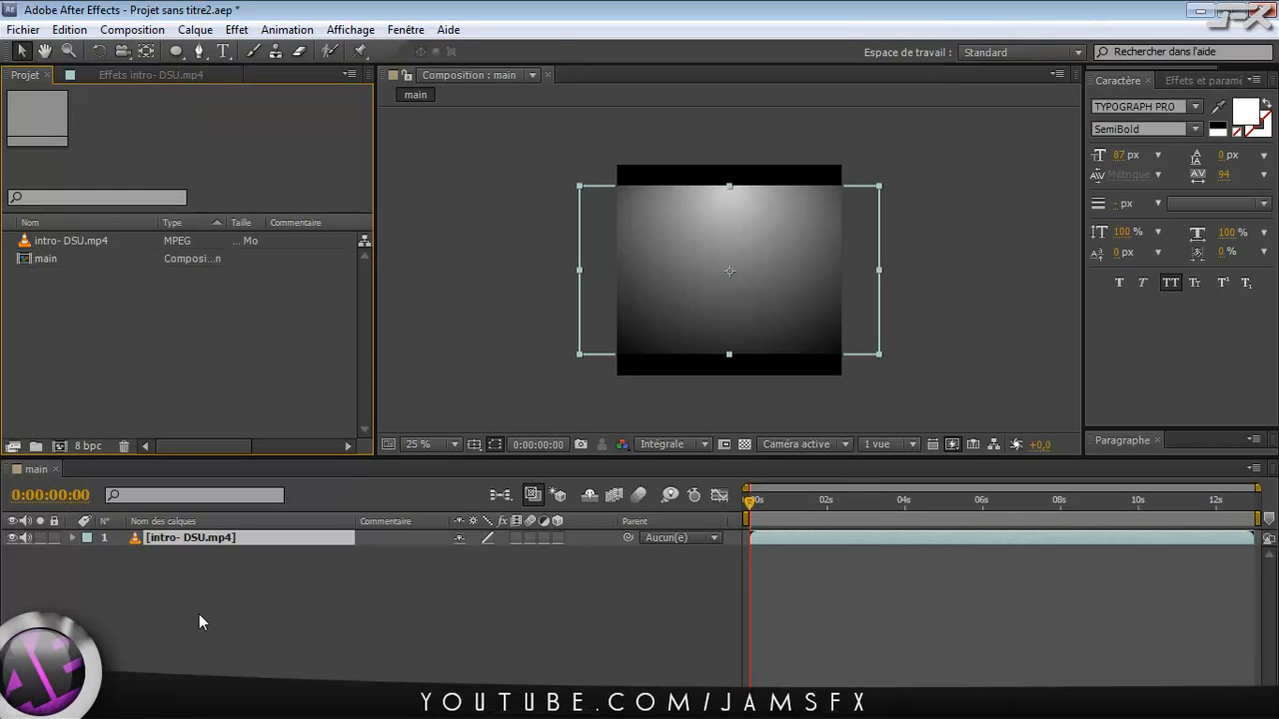
{"action": "key", "text": "ctrl+n"}
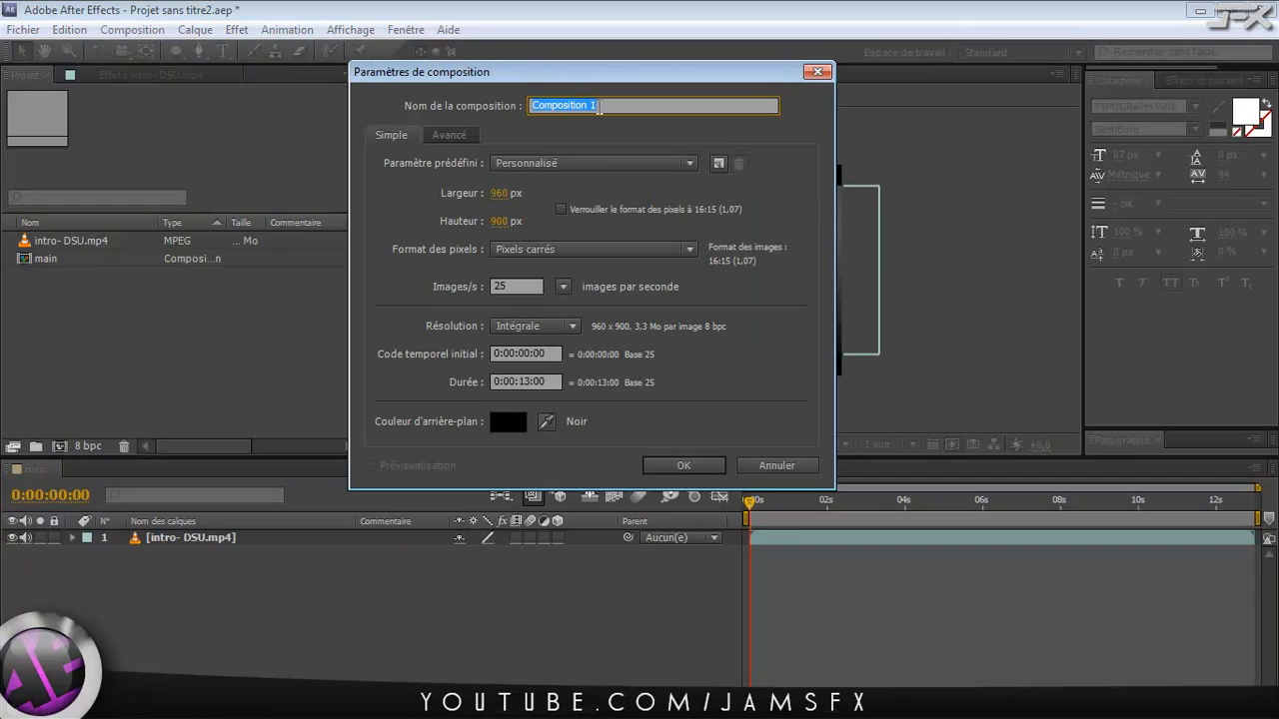
{"action": "type", "text": "onde"}
{"action": "key", "text": "Tab"}
{"action": "key", "text": "Tab"}
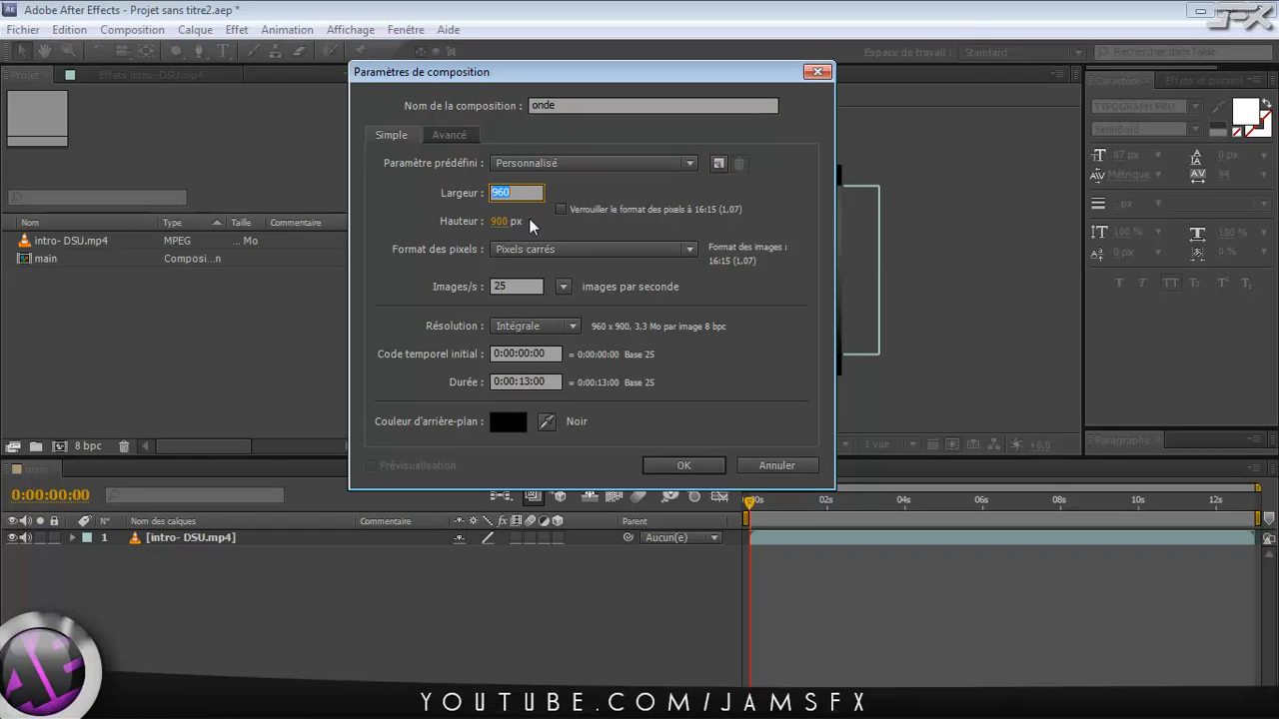
{"action": "left_click", "coordinate": [500, 223]}
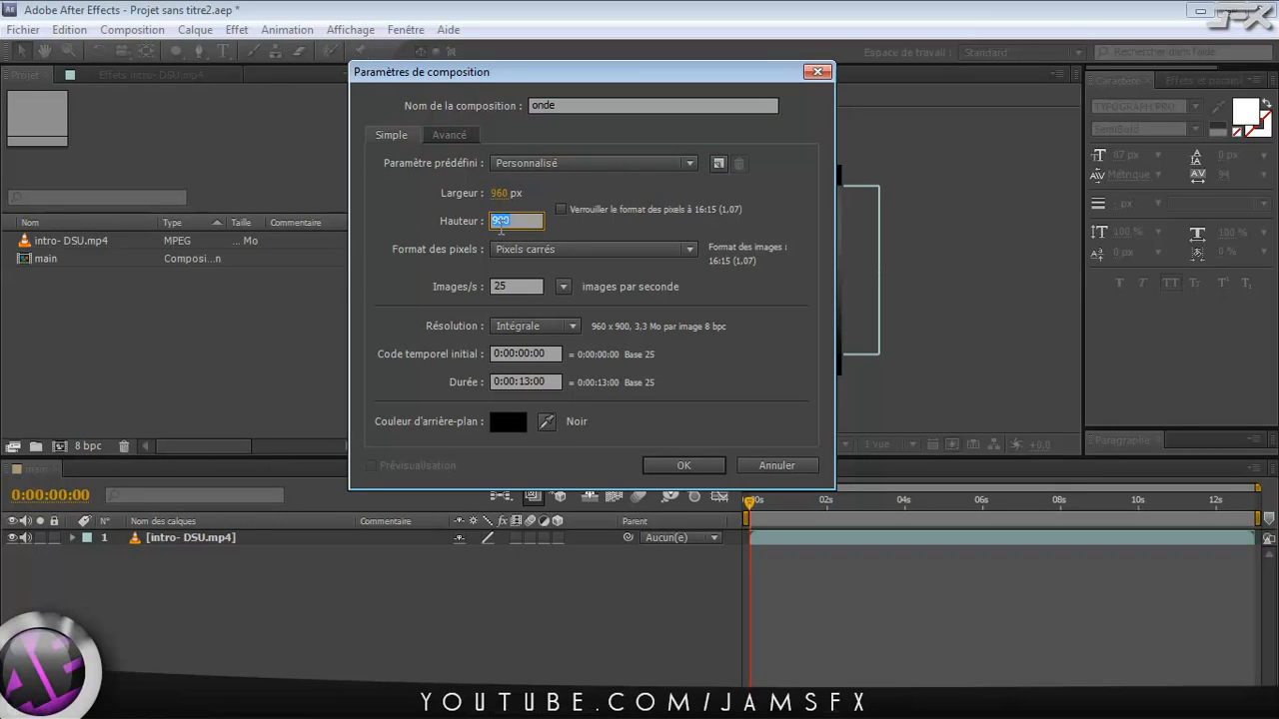
{"action": "type", "text": "900"}
{"action": "double_click", "coordinate": [526, 382]}
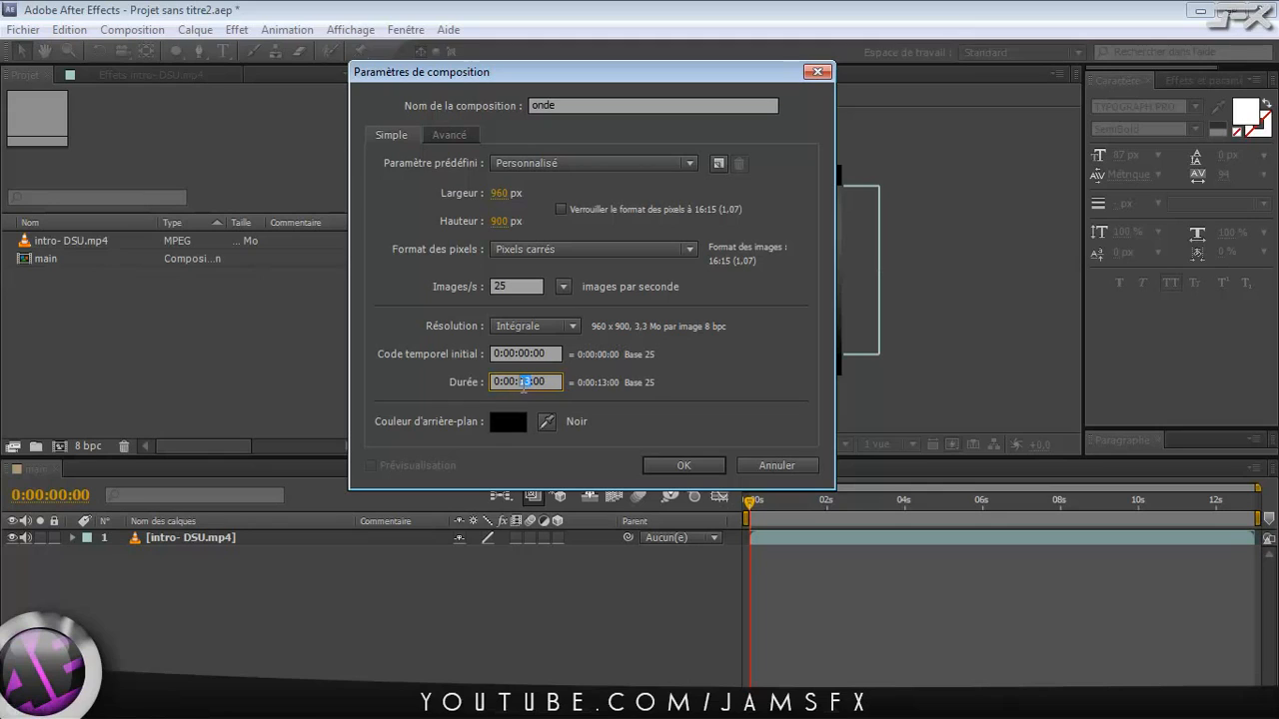
{"action": "type", "text": "3"}
{"action": "left_click", "coordinate": [667, 470]}
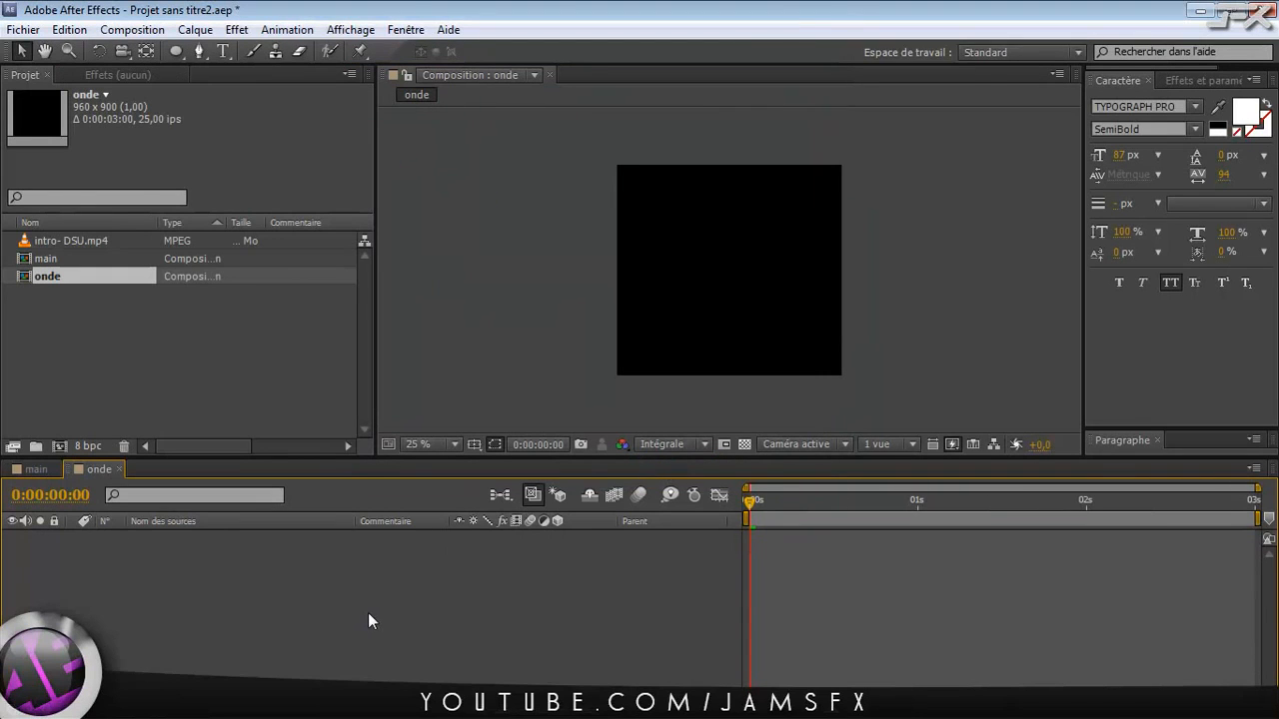
Step: Add a white 960 × 900 px solid named onde to the onde composition
{"action": "key", "text": "ctrl+y"}
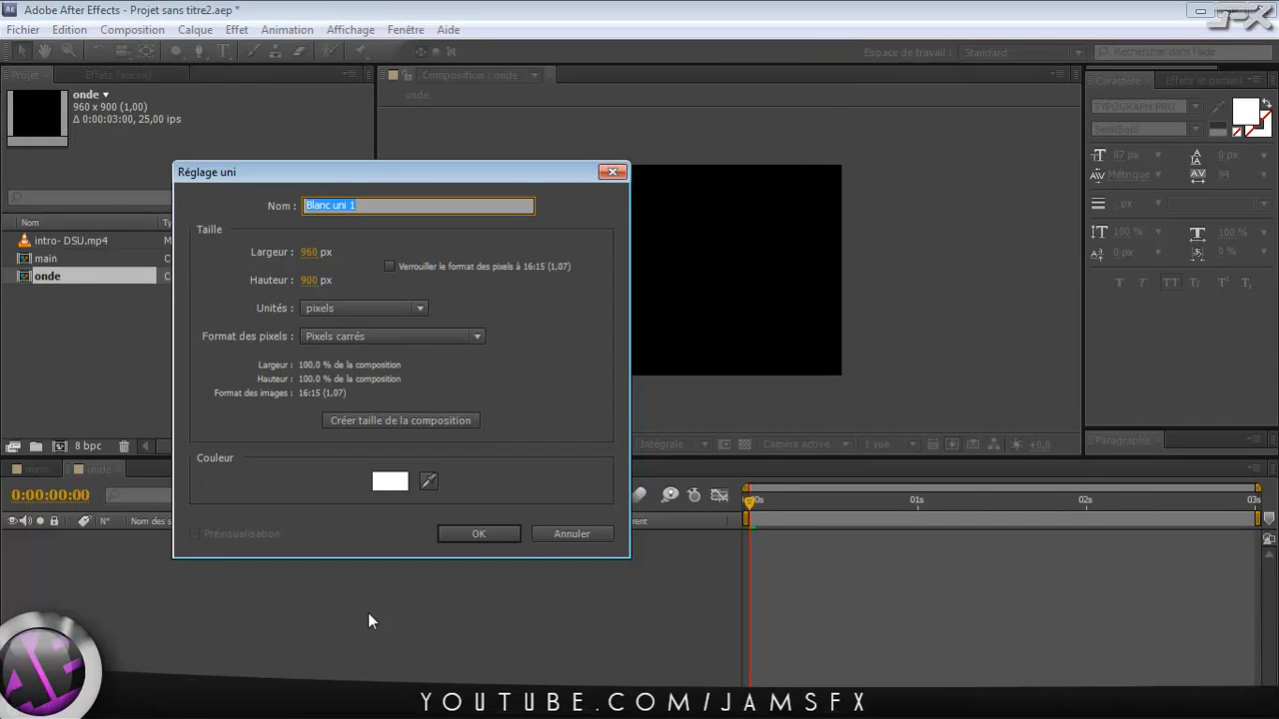
{"action": "type", "text": "onde"}
{"action": "key", "text": "Return"}
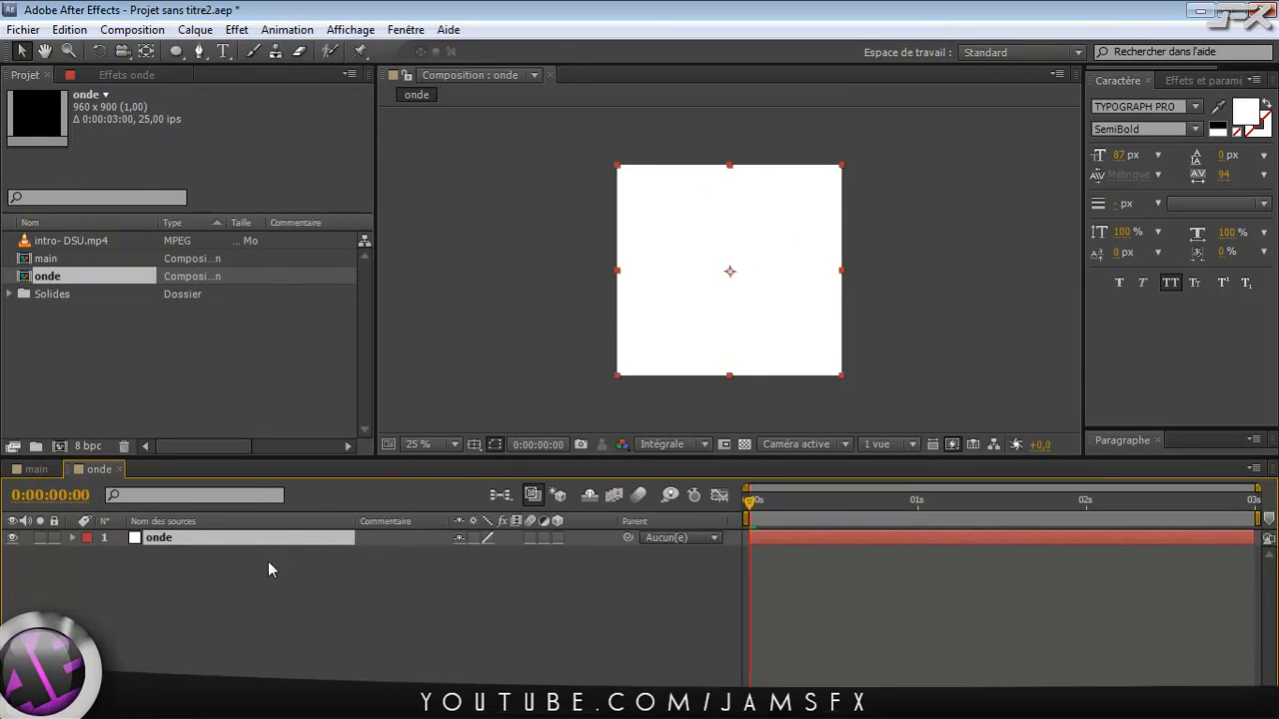
{"action": "left_click", "coordinate": [176, 51]}
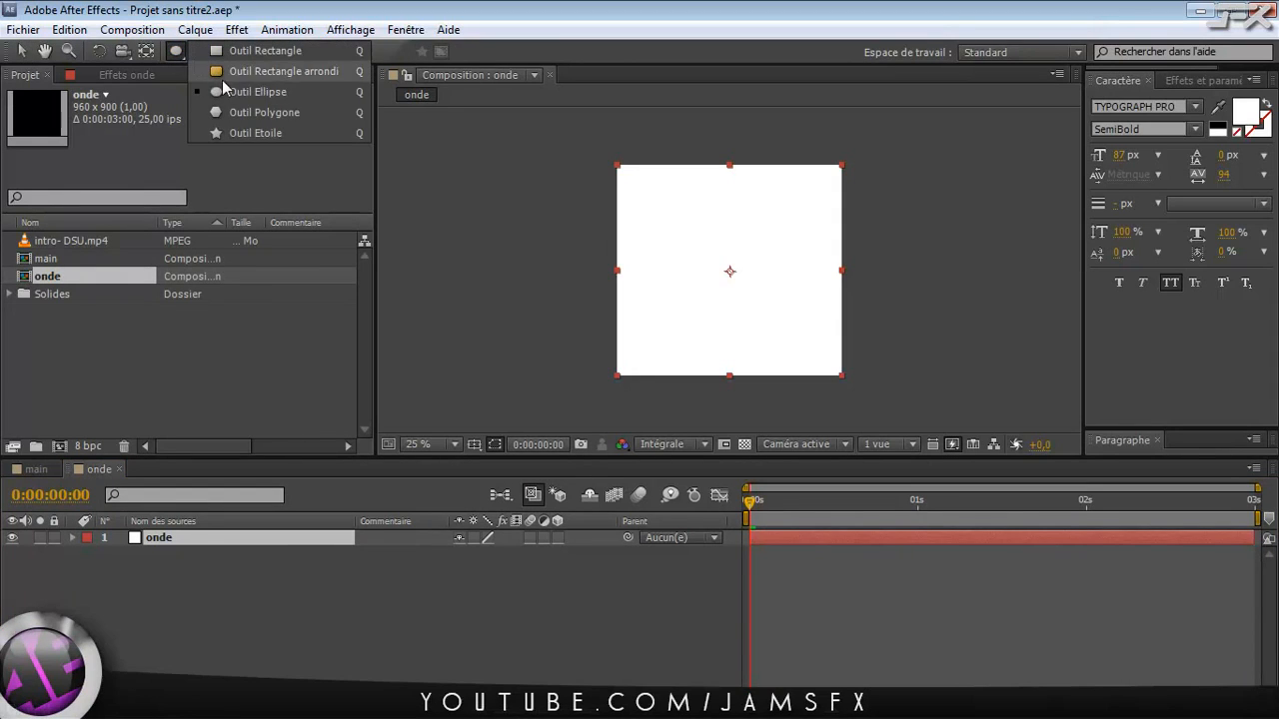
{"action": "left_click", "coordinate": [278, 91]}
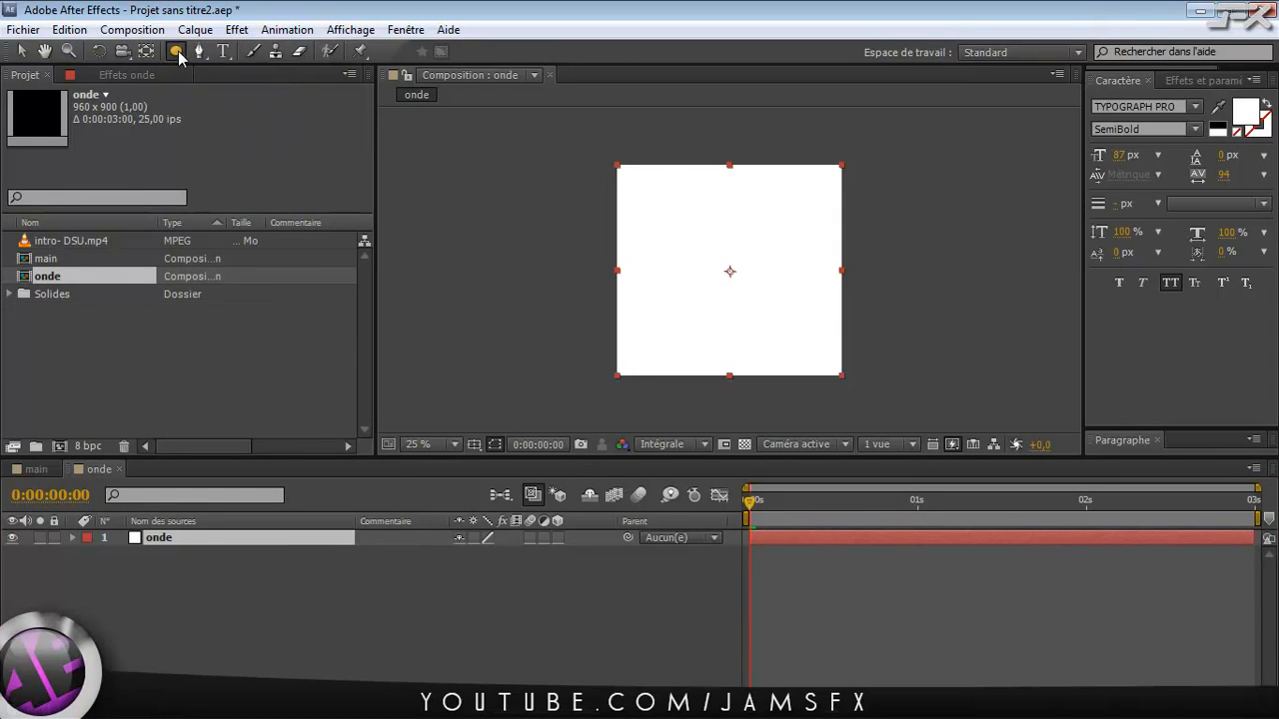
{"action": "double_click", "coordinate": [177, 53]}
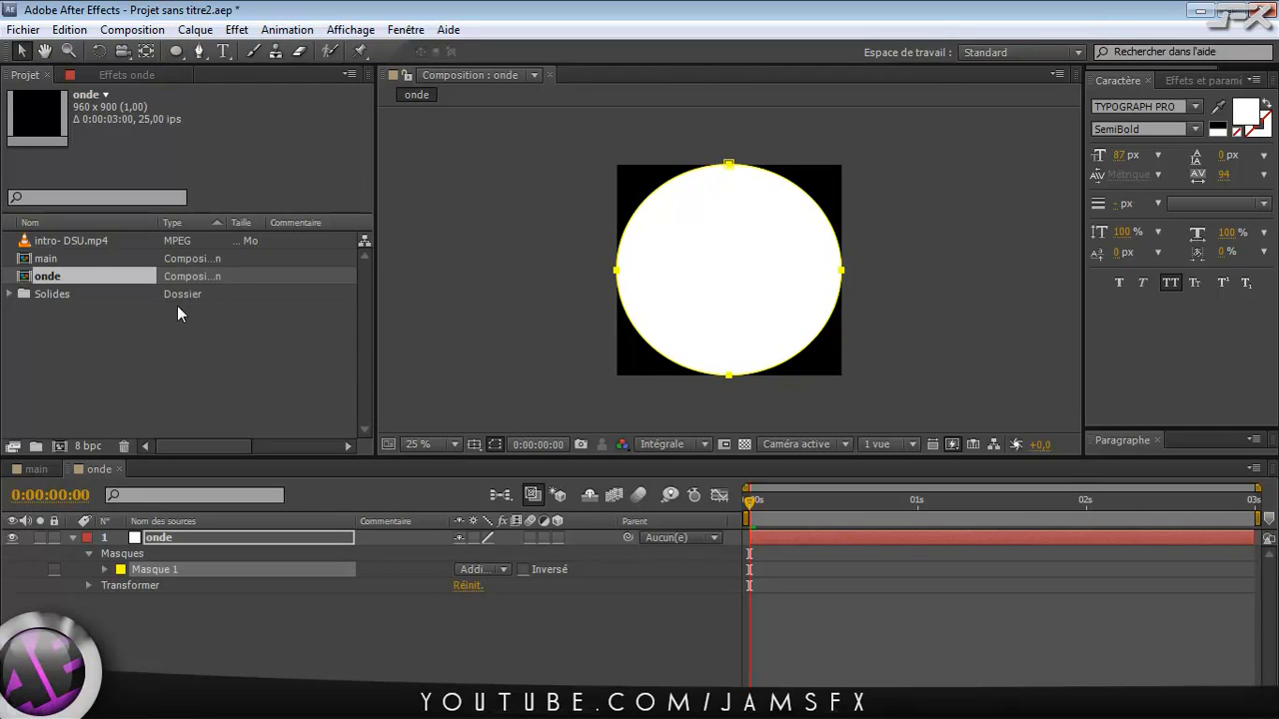
{"action": "key", "text": "Delete"}
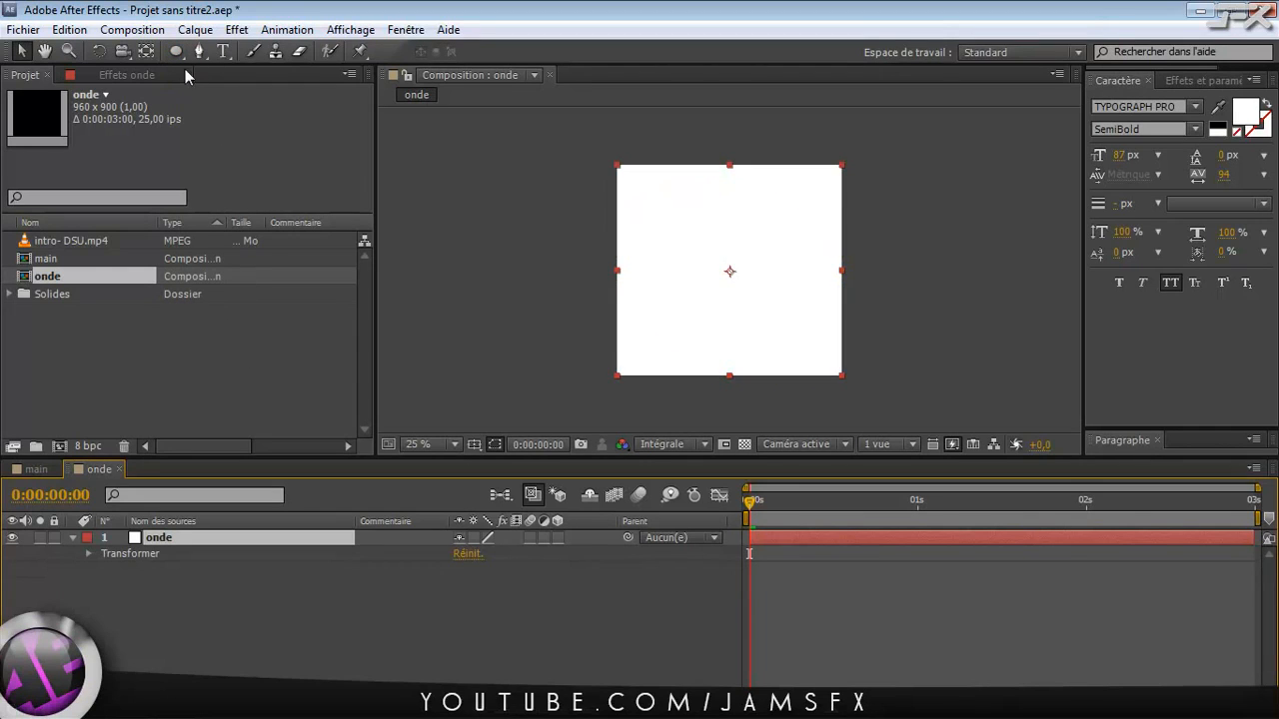
Step: Apply an elliptical mask that fills the full frame of the onde solid, and leave the layer deselected
{"action": "left_click", "coordinate": [177, 53]}
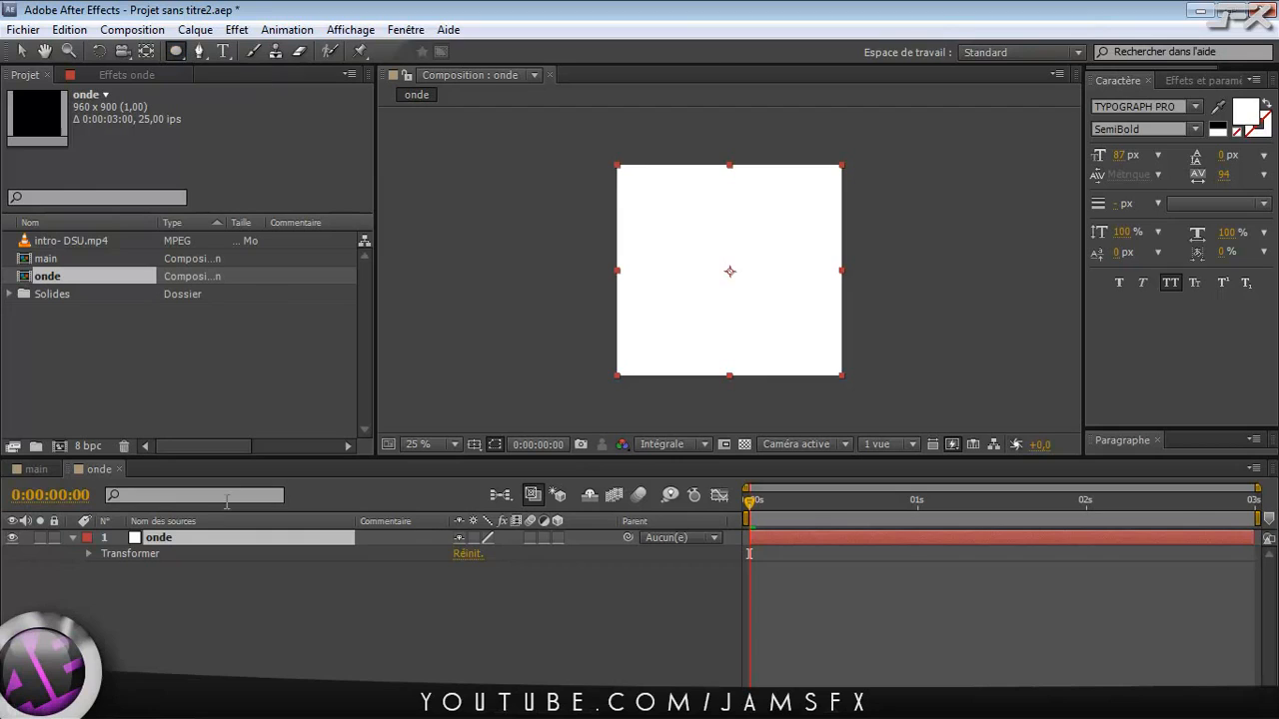
{"action": "left_click", "coordinate": [222, 609]}
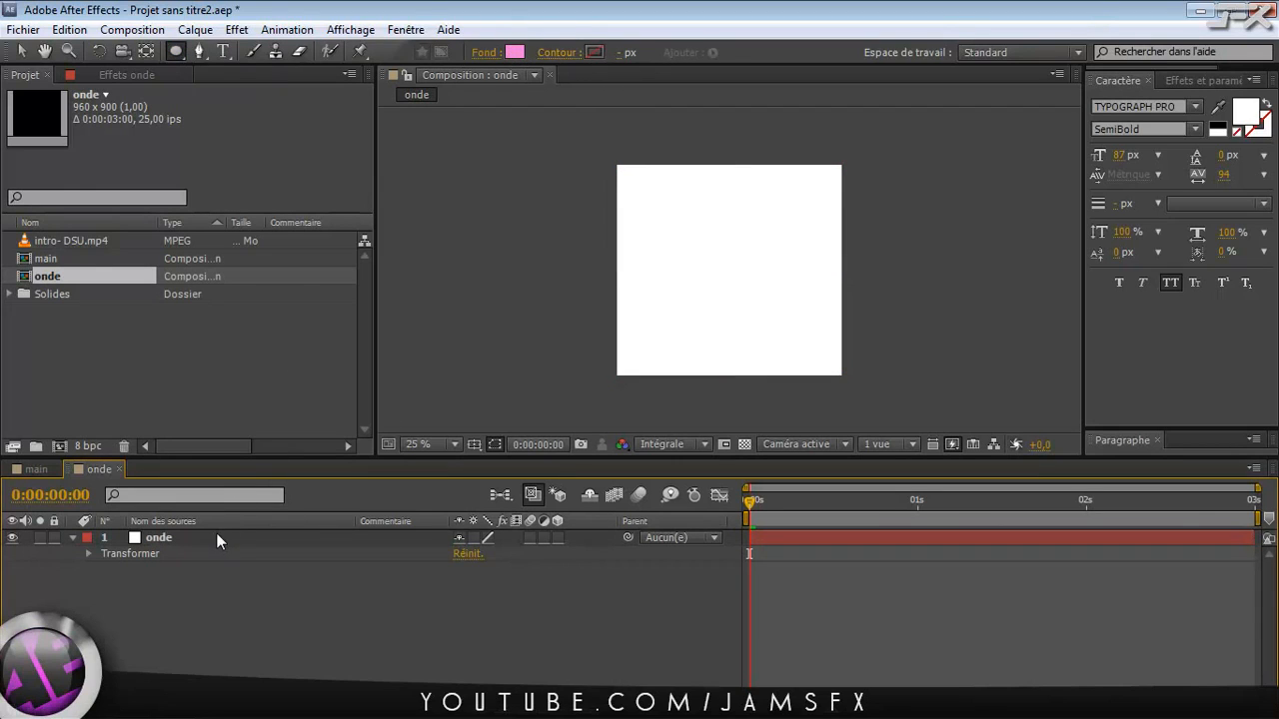
{"action": "left_click", "coordinate": [181, 540]}
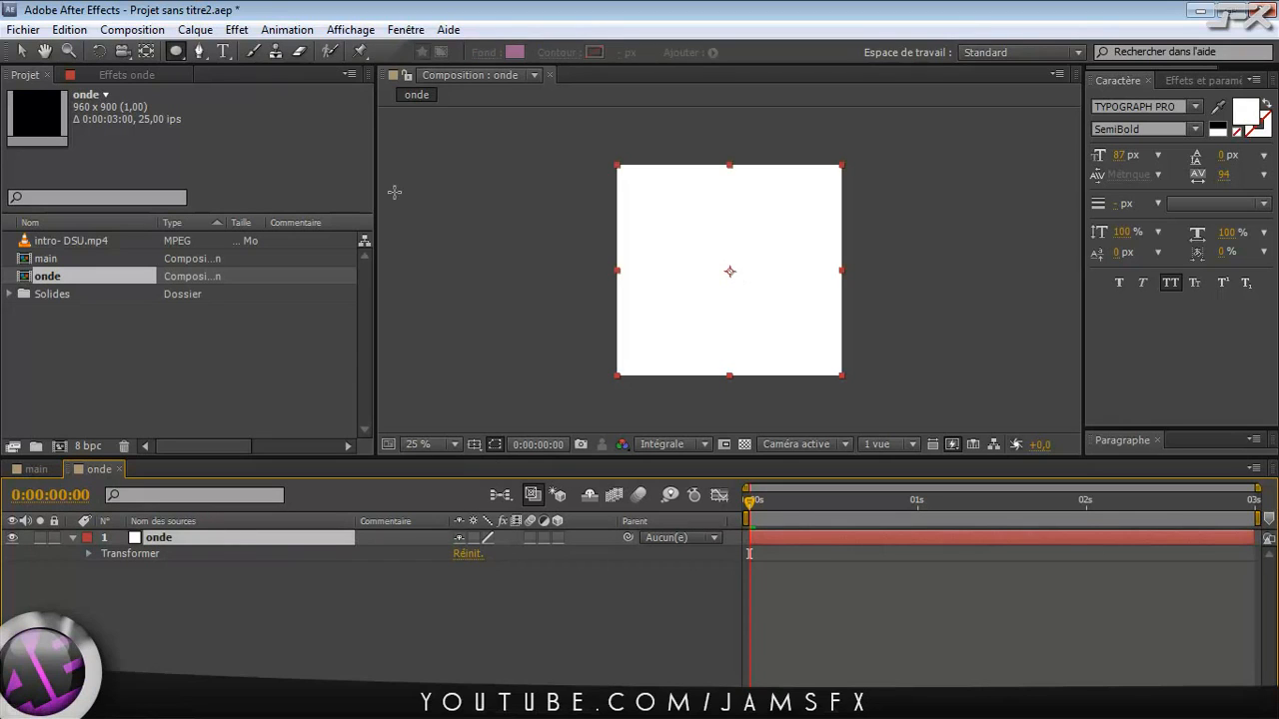
{"action": "double_click", "coordinate": [177, 52]}
{"action": "key", "text": "v"}
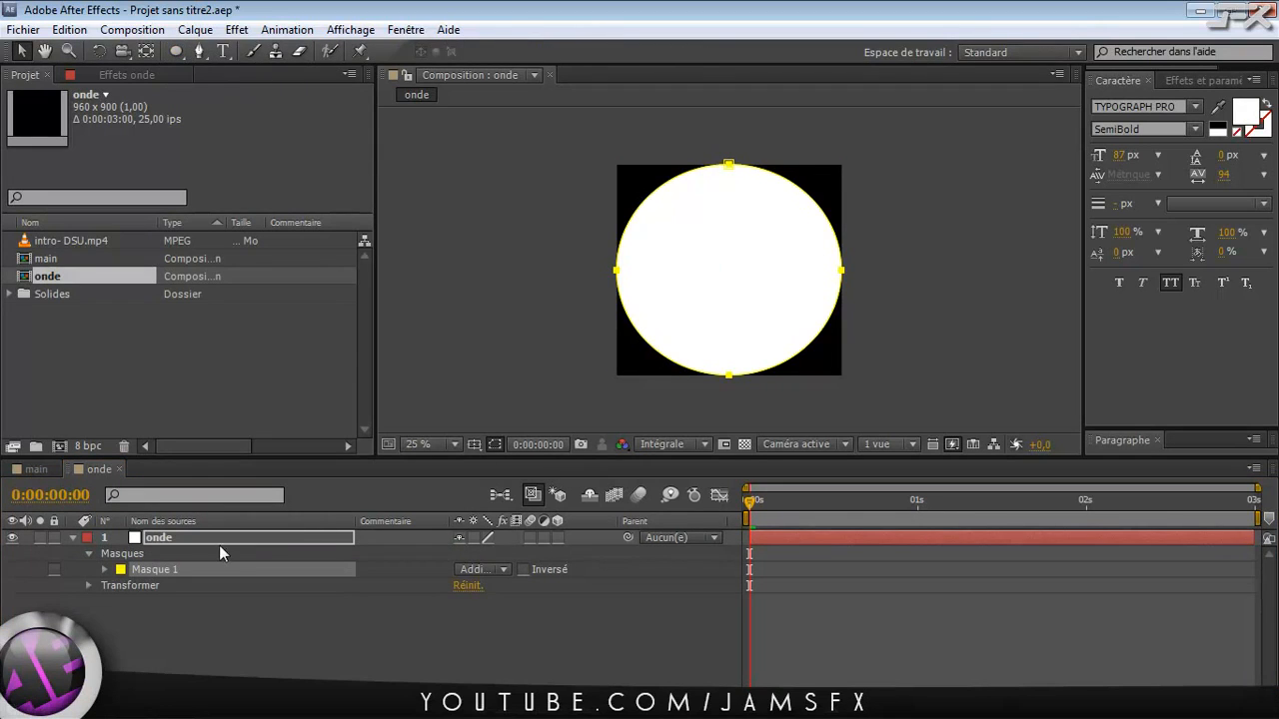
{"action": "left_click", "coordinate": [197, 624]}
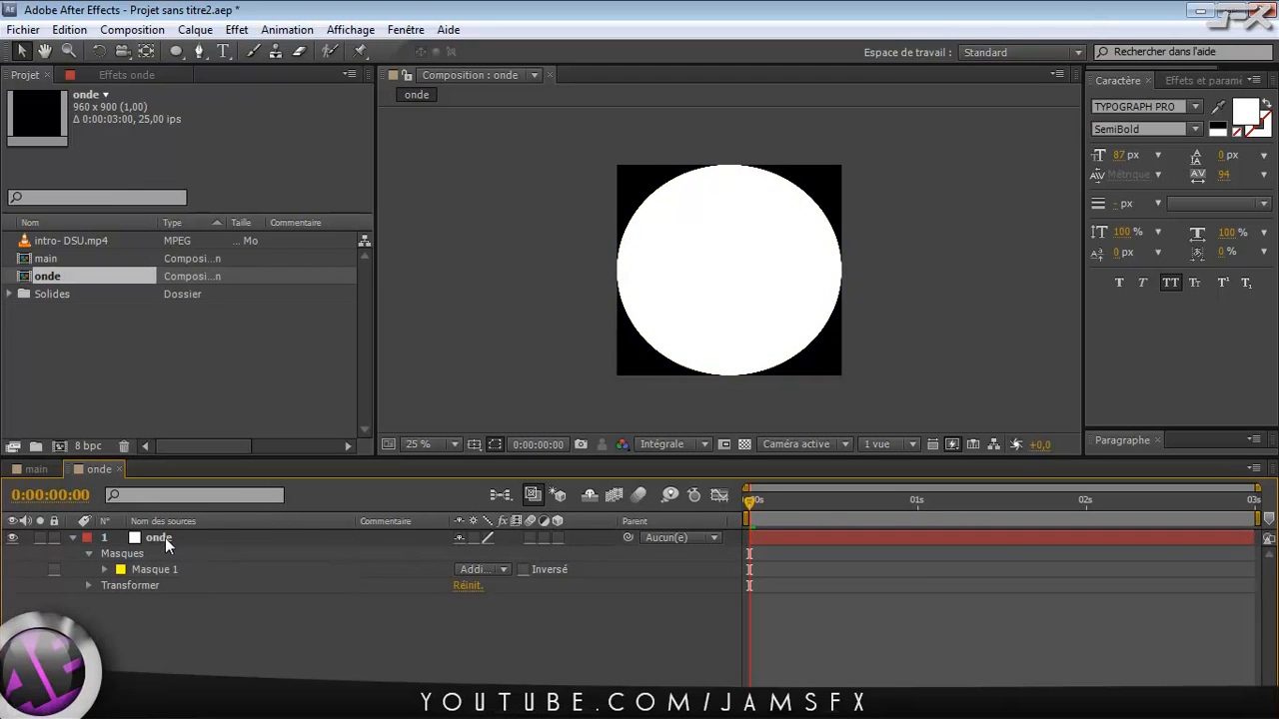
Step: Undo the elliptical mask and try creating a full-frame ellipse with no layer selected, deleting the resulting shape layer
{"action": "key", "text": "ctrl+z"}
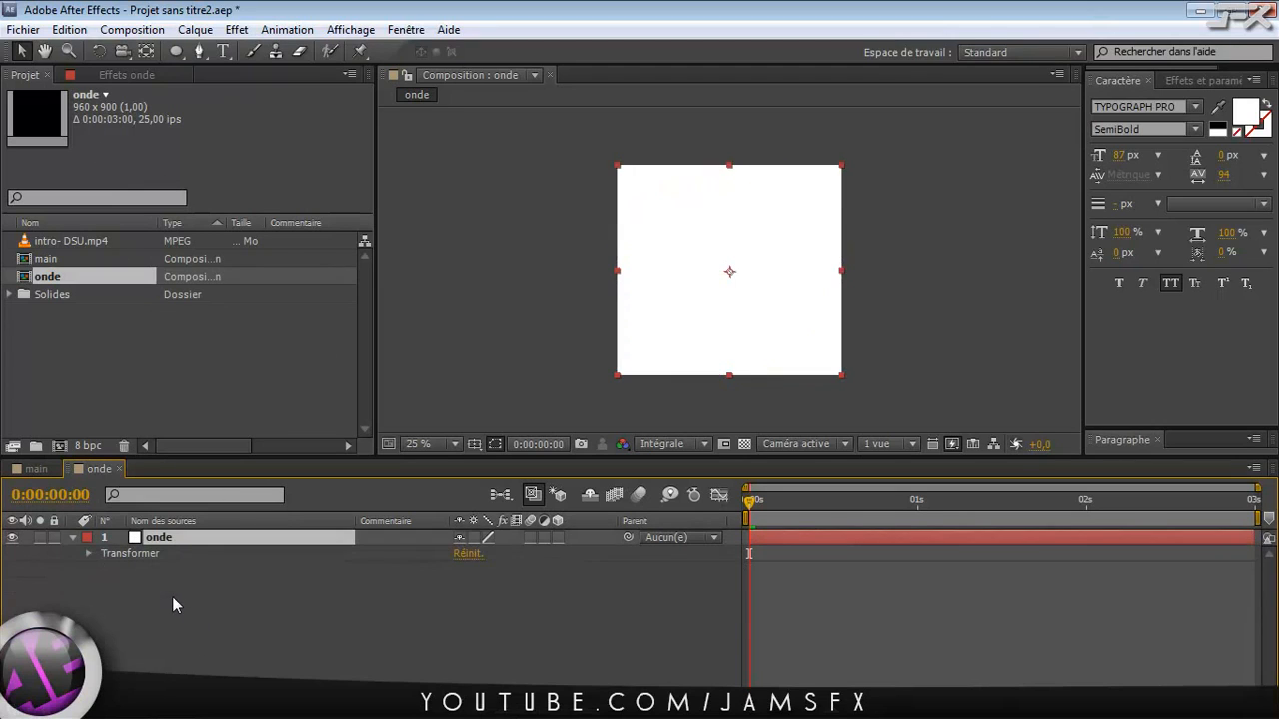
{"action": "left_click", "coordinate": [212, 576]}
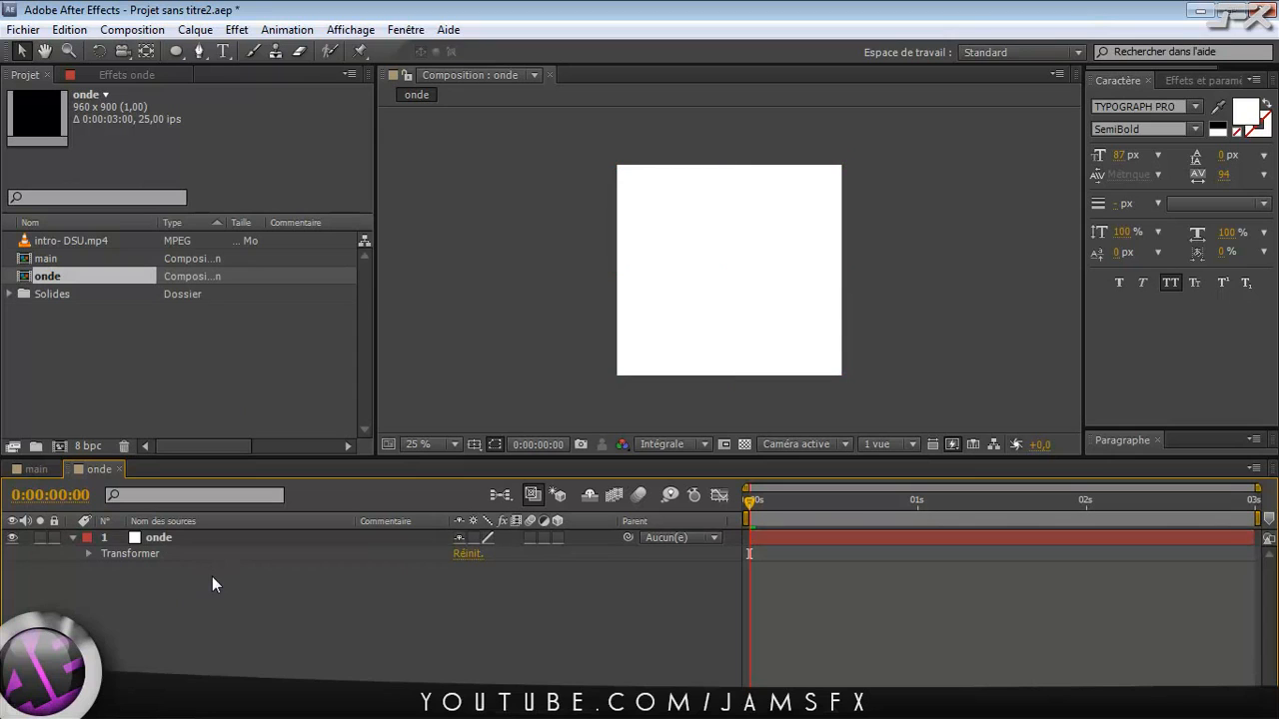
{"action": "left_click", "coordinate": [177, 50]}
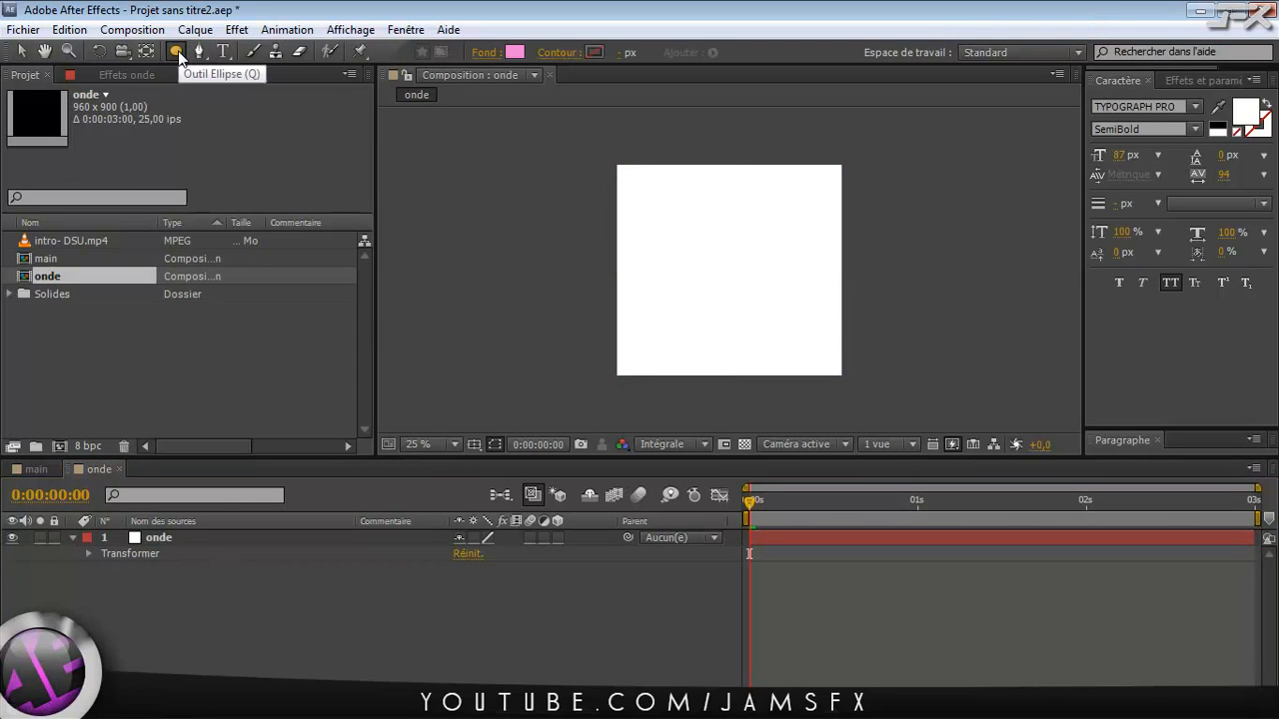
{"action": "double_click", "coordinate": [178, 52]}
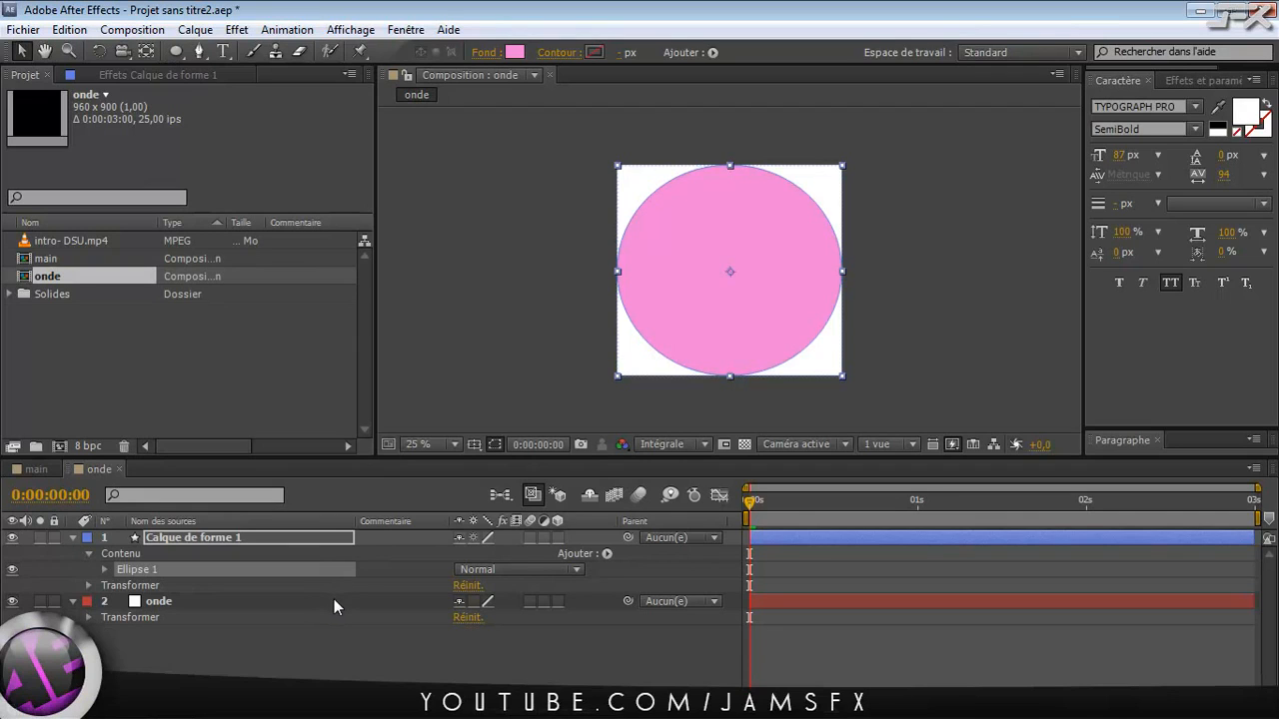
{"action": "key", "text": "Delete"}
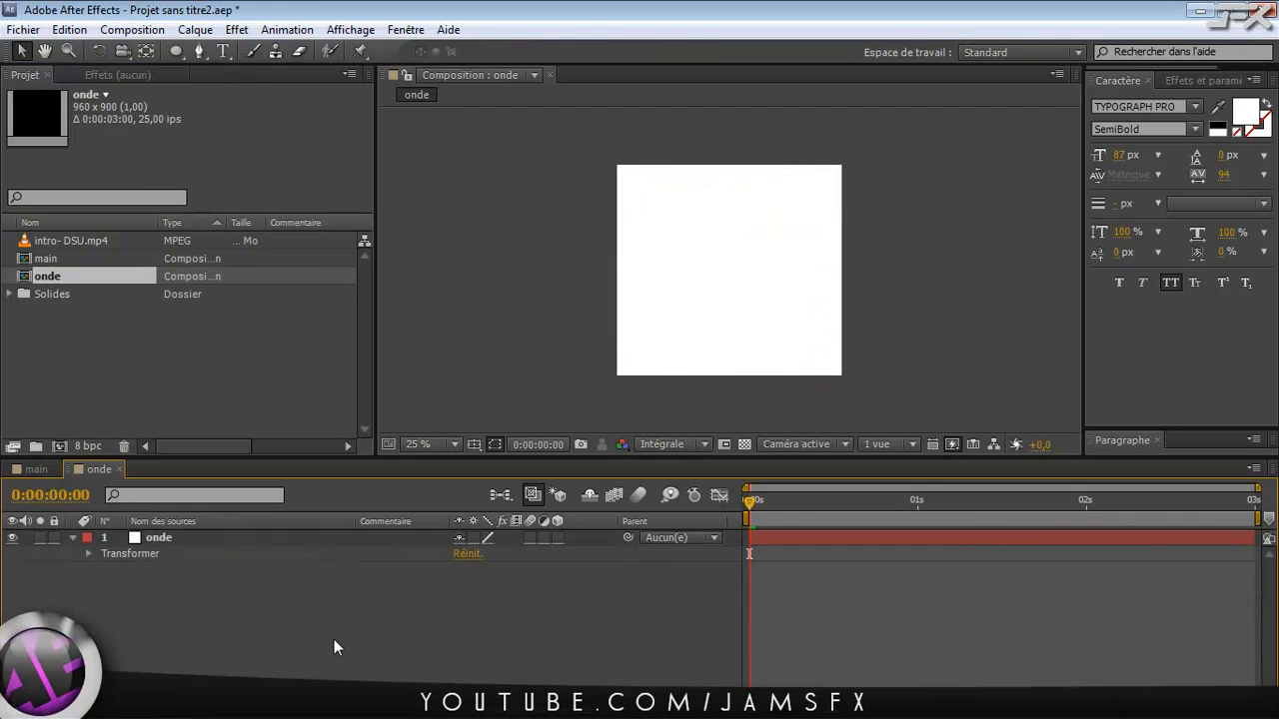
Step: Apply a full-frame elliptical mask to the onde solid and keyframe its mask expansion at 0 seconds to -437 pixels
{"action": "left_click", "coordinate": [220, 538]}
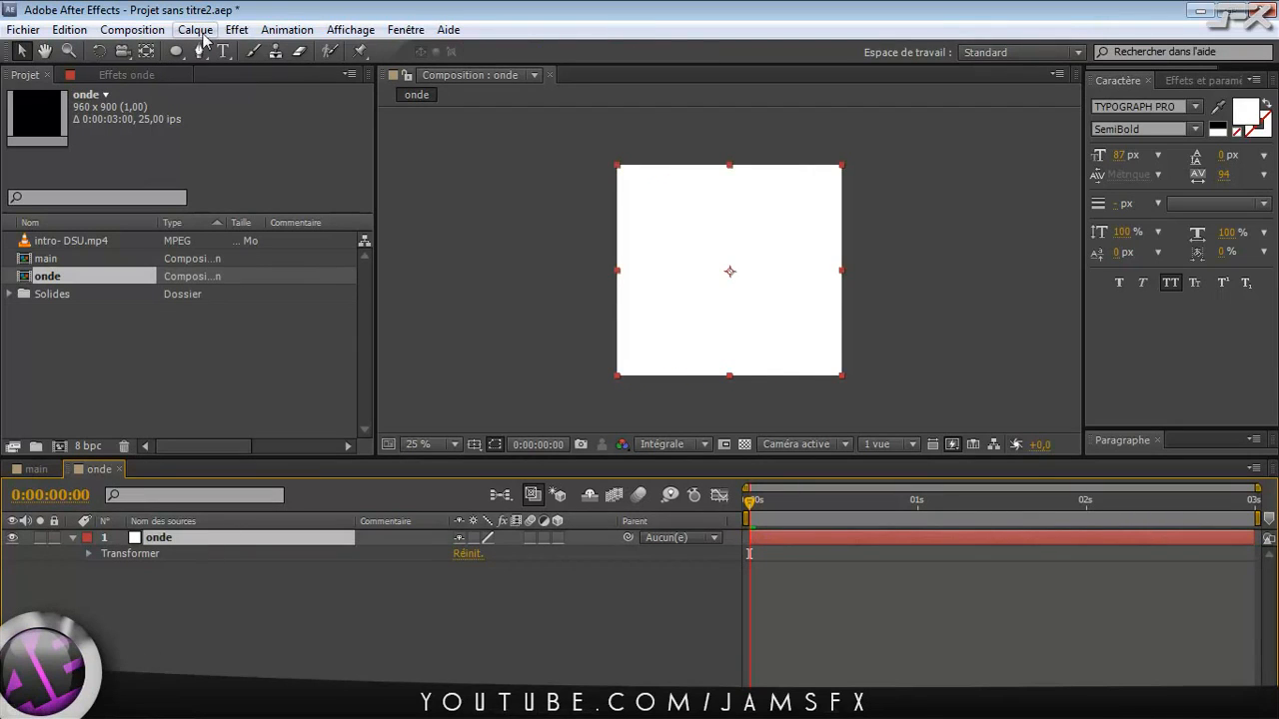
{"action": "double_click", "coordinate": [178, 52]}
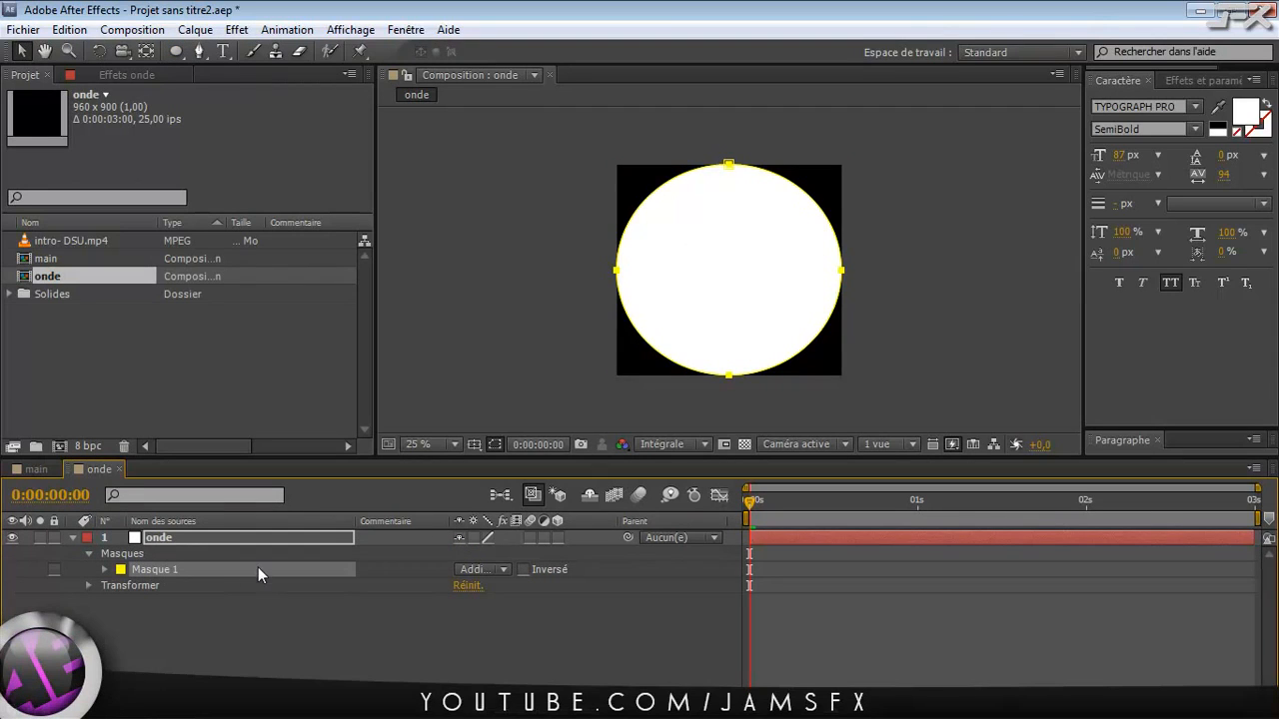
{"action": "left_click", "coordinate": [105, 569]}
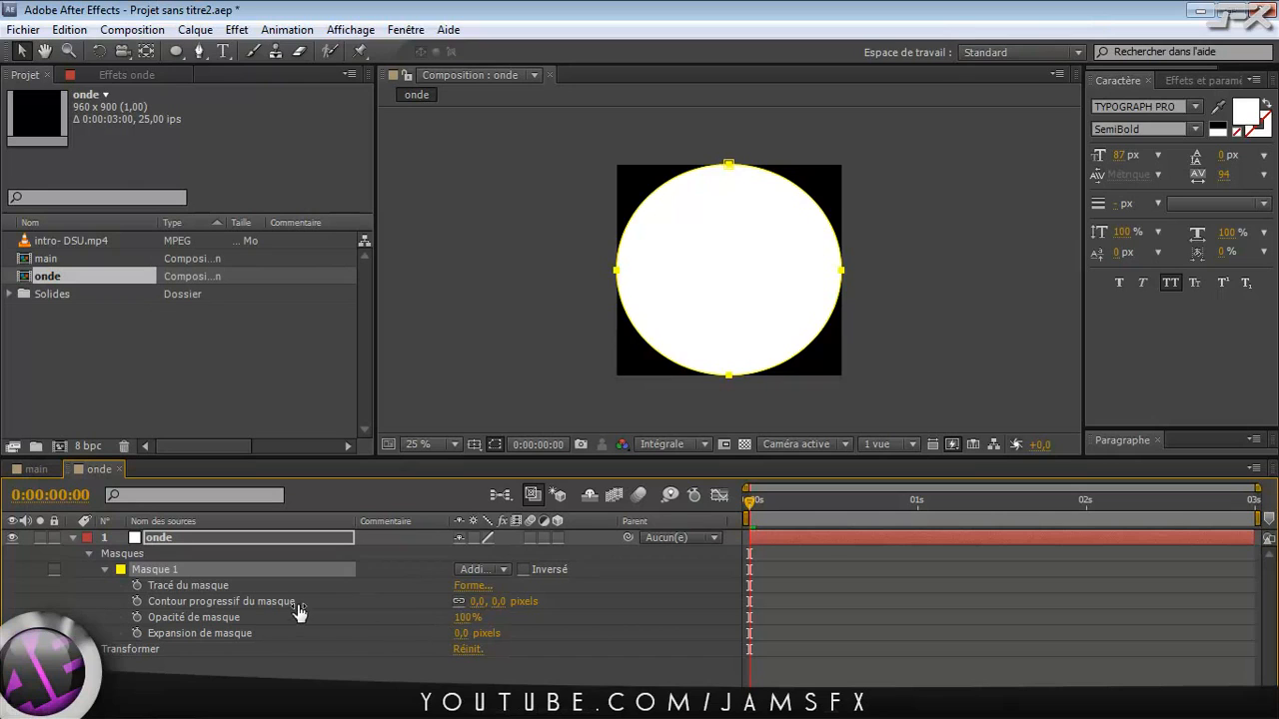
{"action": "left_click", "coordinate": [137, 634]}
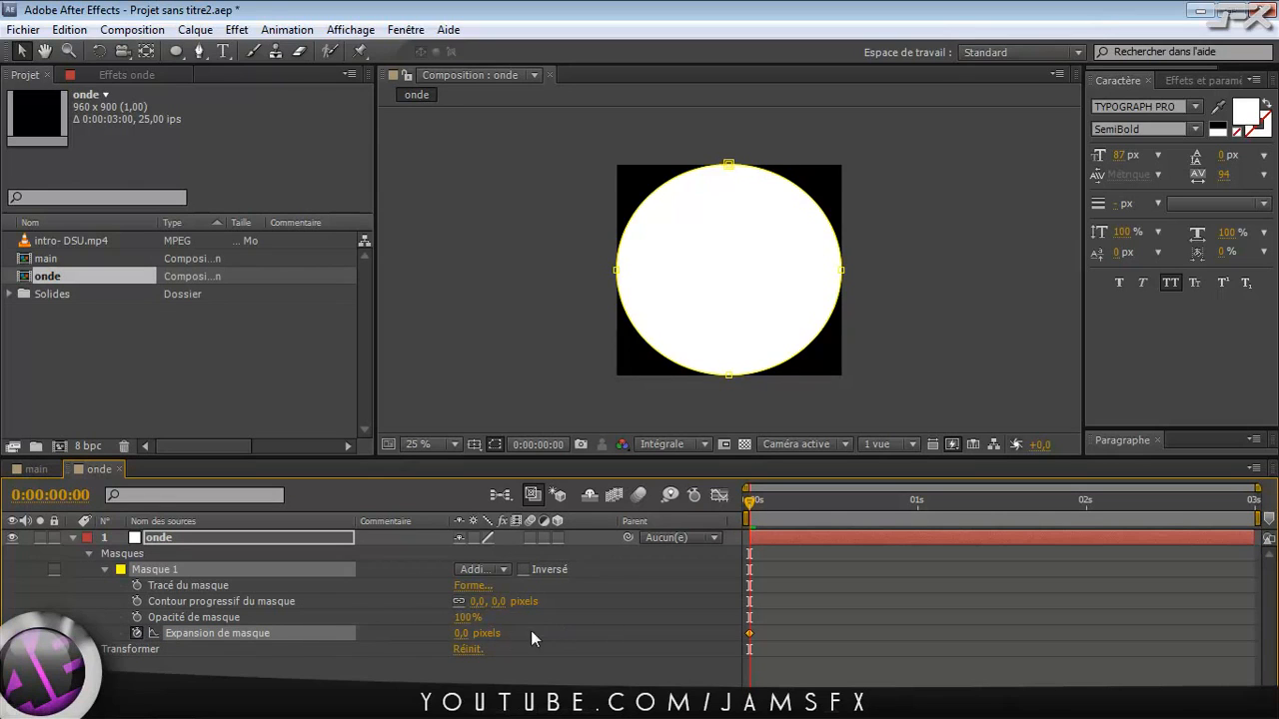
{"action": "left_click_drag", "start_coordinate": [462, 634], "coordinate": [170, 637]}
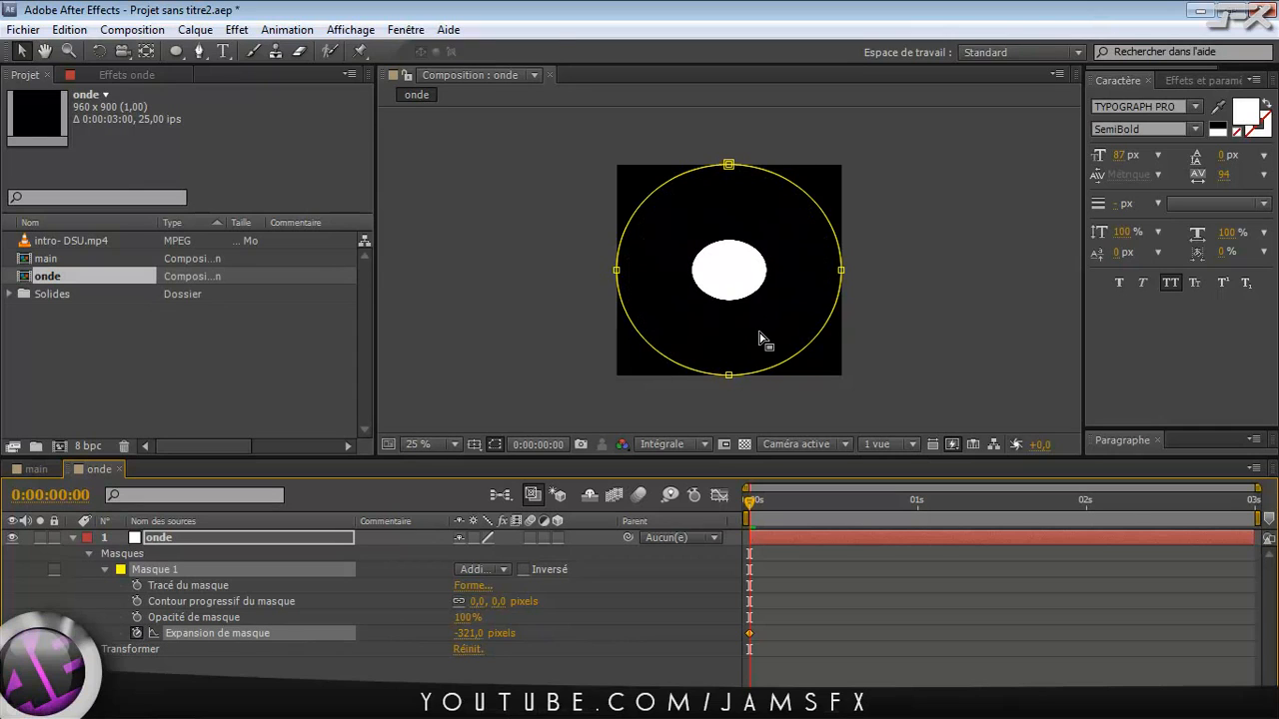
{"action": "key", "text": "period"}
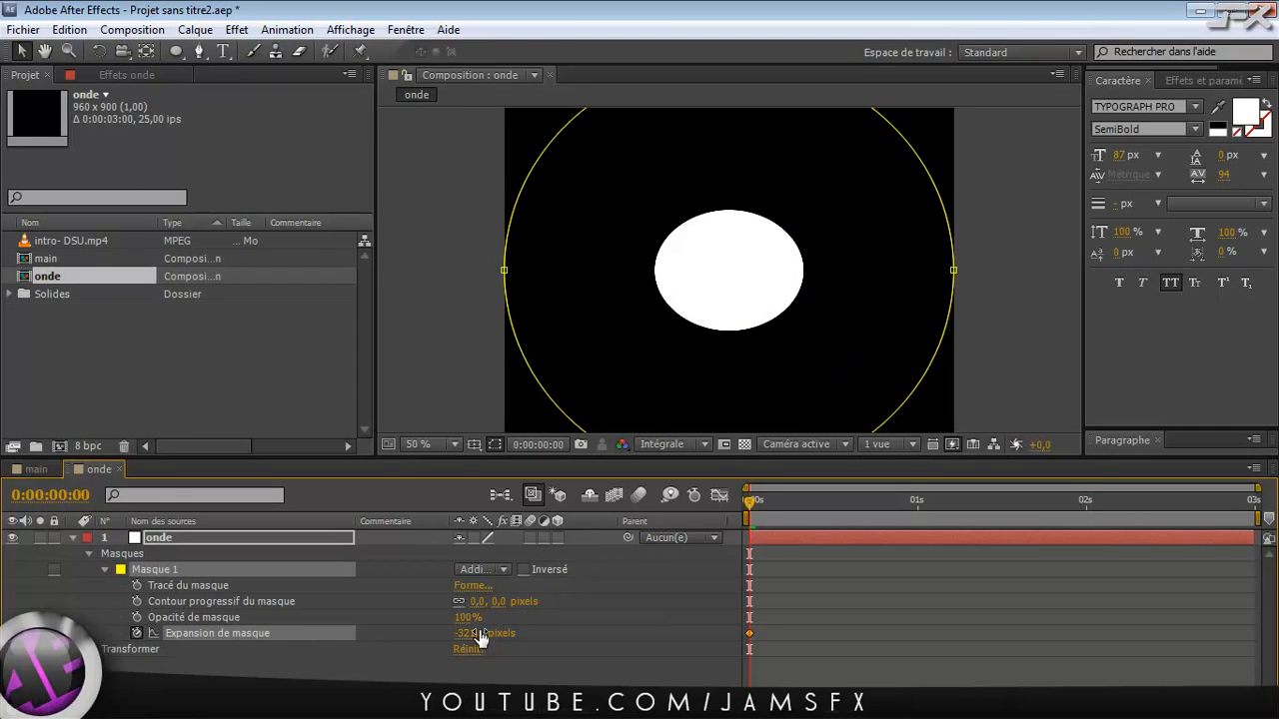
{"action": "left_click_drag", "start_coordinate": [470, 634], "coordinate": [367, 632]}
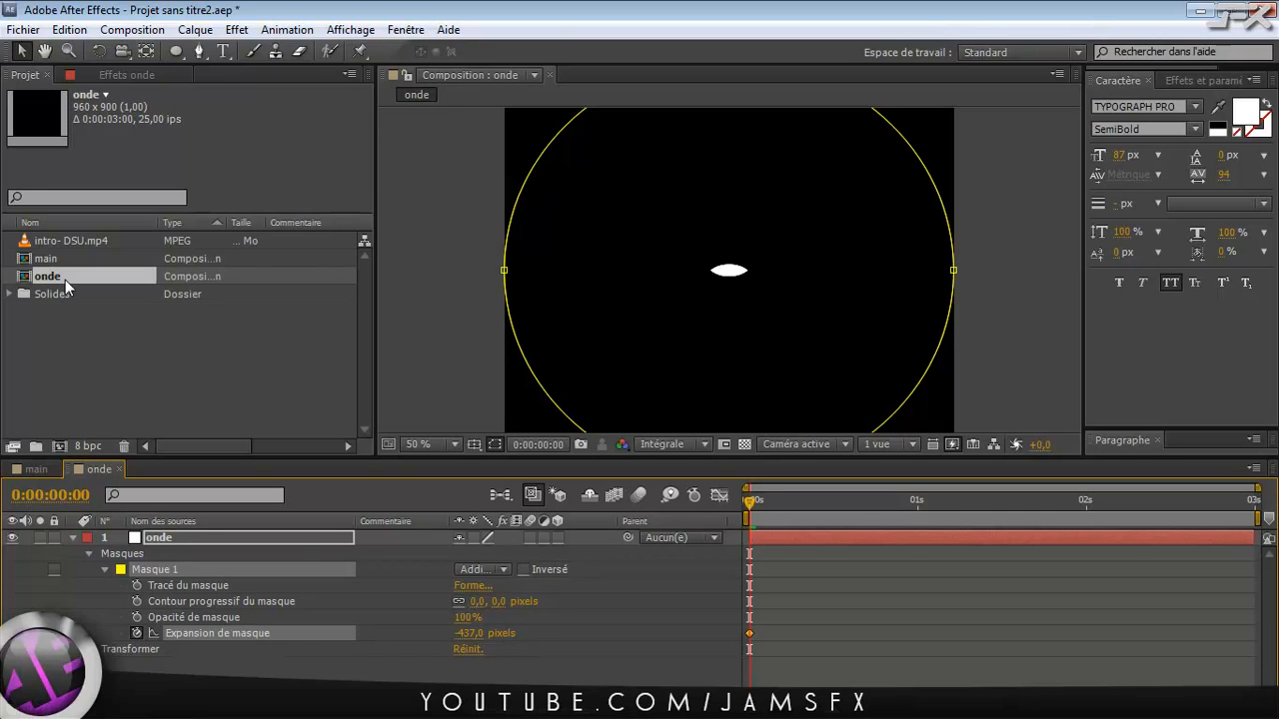
Step: Delete the onde solid layer from the onde composition
{"action": "left_click", "coordinate": [144, 334]}
{"action": "left_click", "coordinate": [97, 472]}
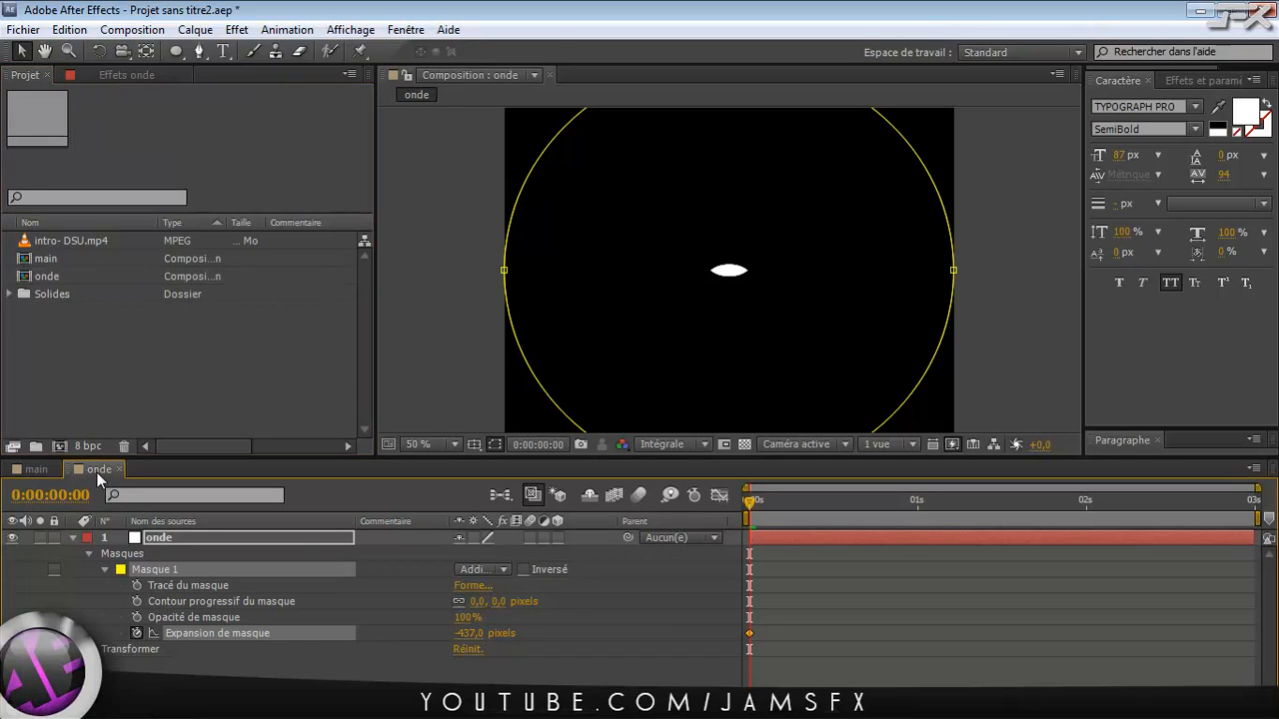
{"action": "left_click", "coordinate": [230, 537]}
{"action": "key", "text": "Delete"}
Step: Change the onde composition's height to 960 px in its composition settings
{"action": "left_click", "coordinate": [45, 276]}
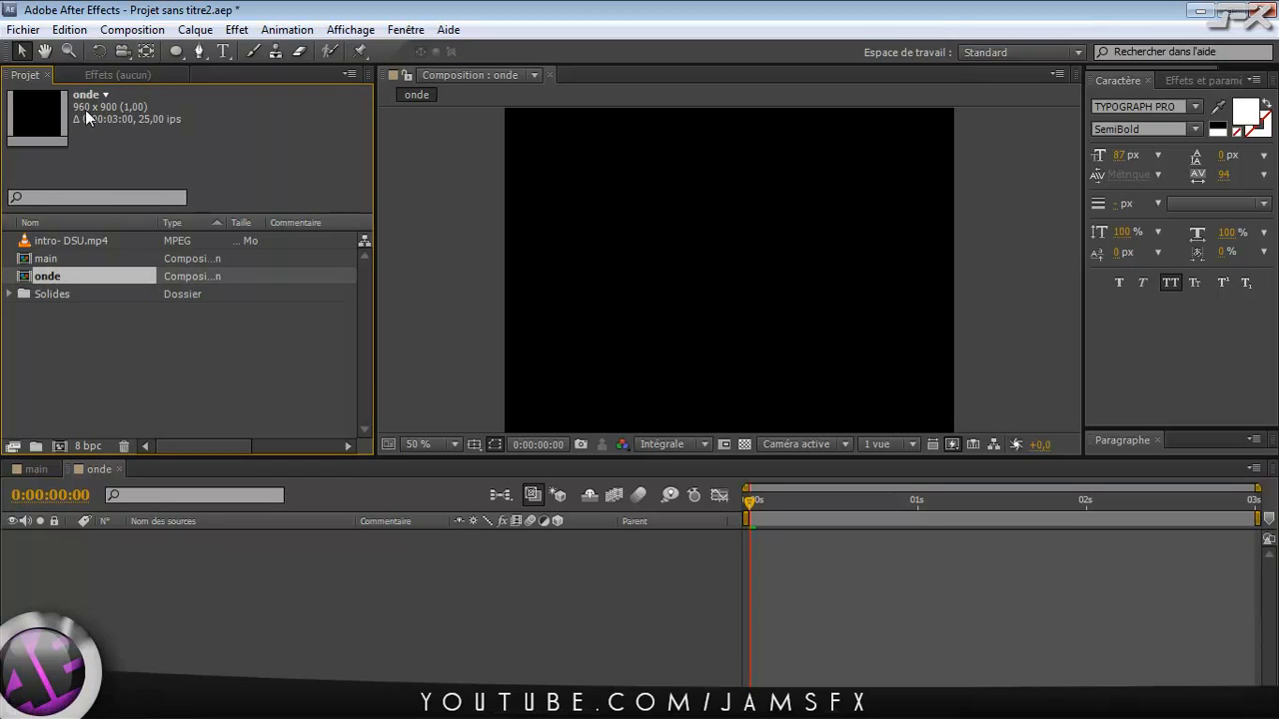
{"action": "left_click_drag", "start_coordinate": [50, 279], "coordinate": [46, 260]}
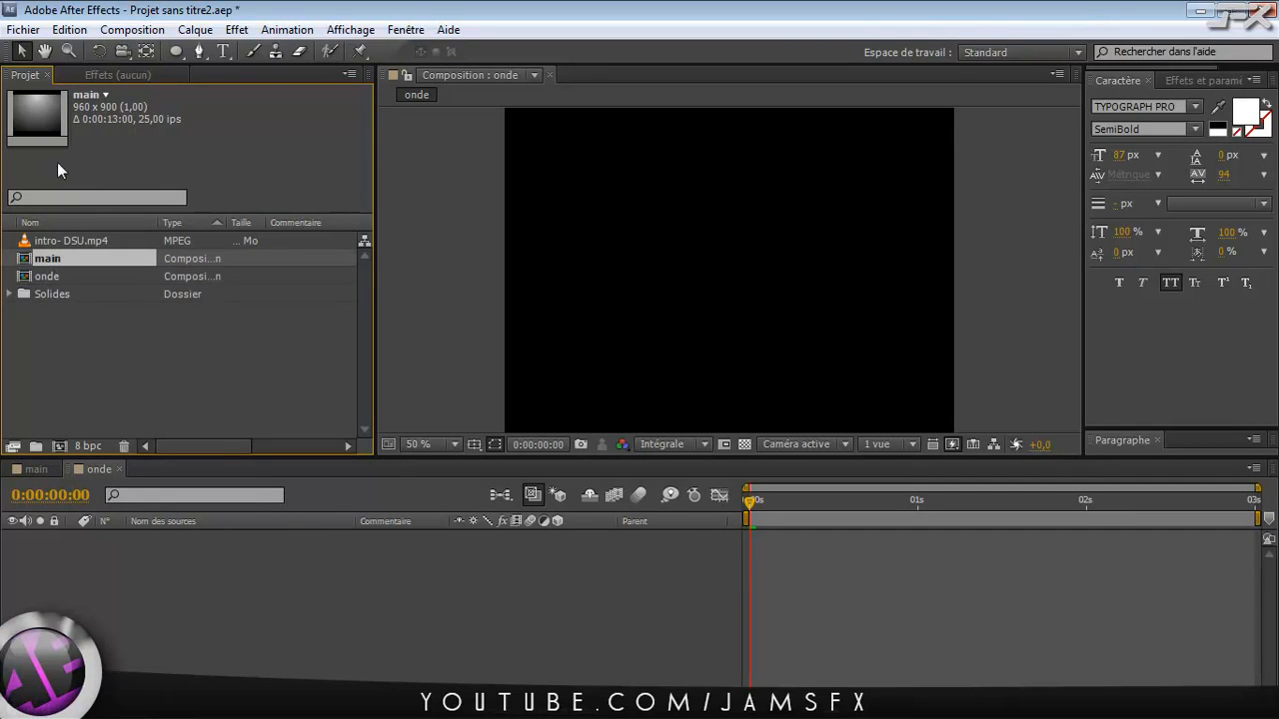
{"action": "left_click", "coordinate": [60, 278]}
{"action": "right_click", "coordinate": [56, 277]}
{"action": "left_click", "coordinate": [78, 290]}
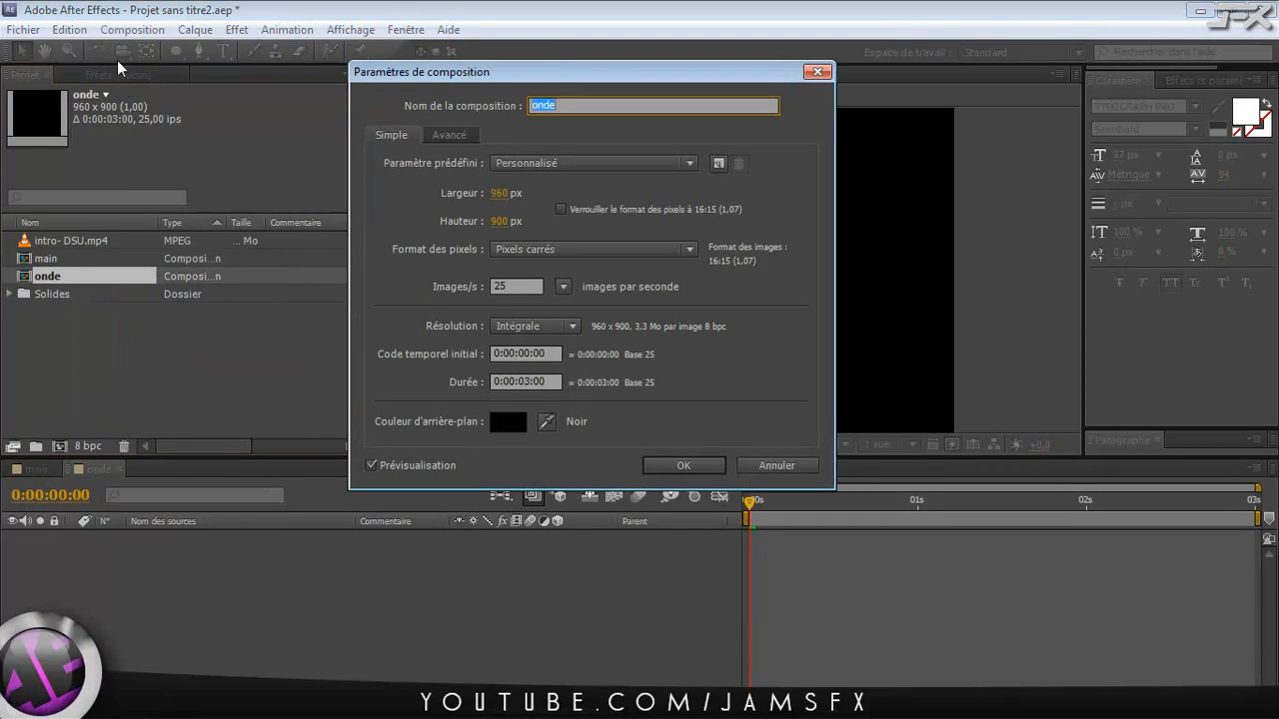
{"action": "left_click", "coordinate": [500, 219]}
{"action": "type", "text": "960"}
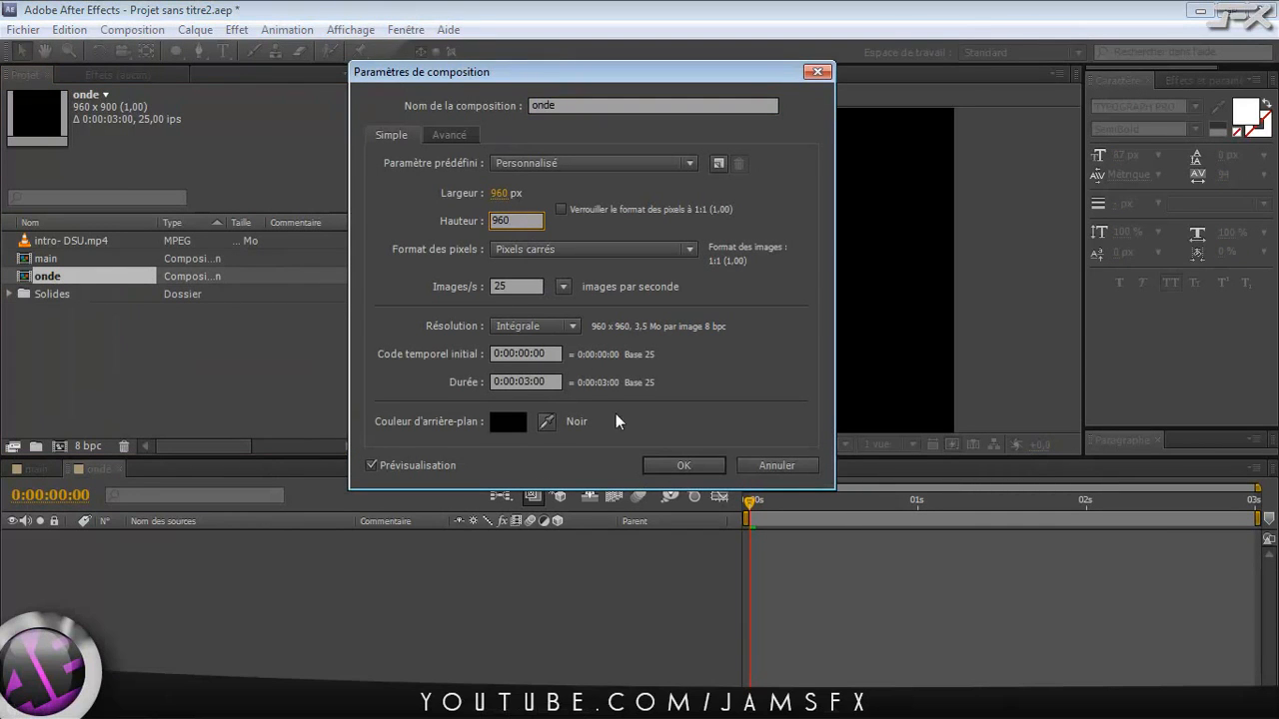
{"action": "left_click", "coordinate": [681, 466]}
Step: Add a white solid at the composition size of 960 × 960 px to the onde composition, leaving it deselected
{"action": "left_click", "coordinate": [179, 550]}
{"action": "key", "text": "ctrl+y"}
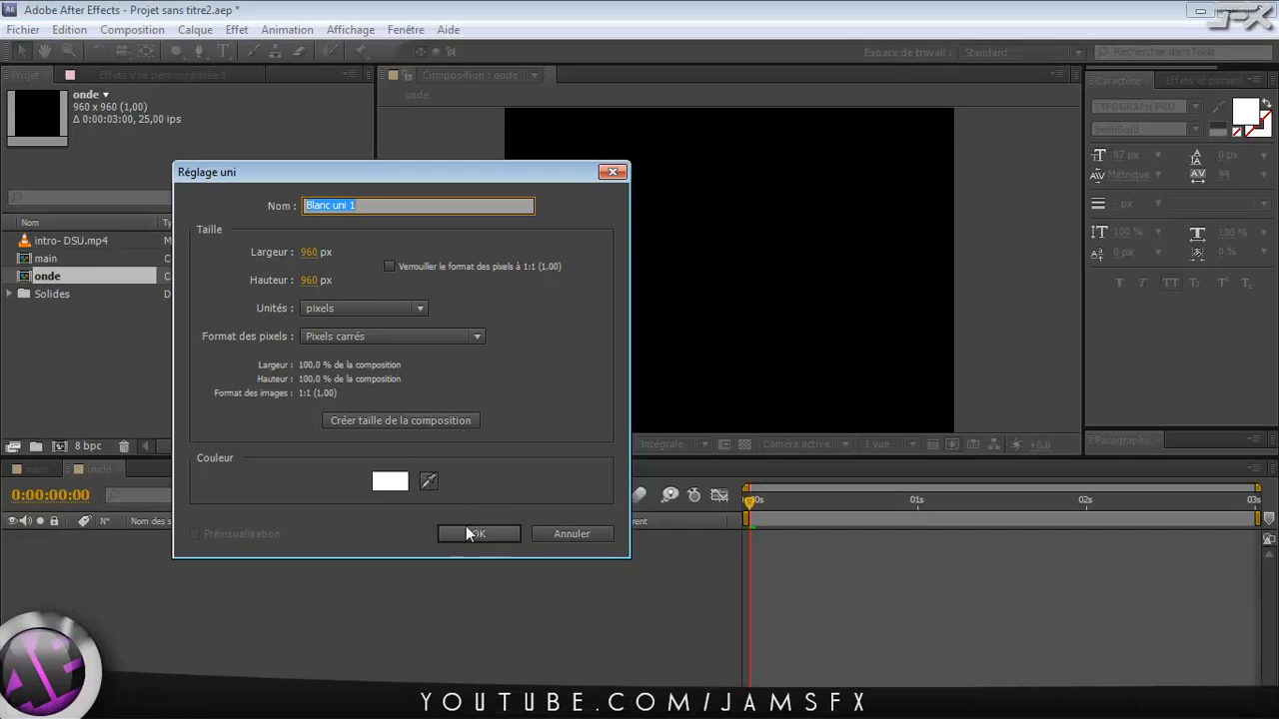
{"action": "left_click", "coordinate": [446, 420]}
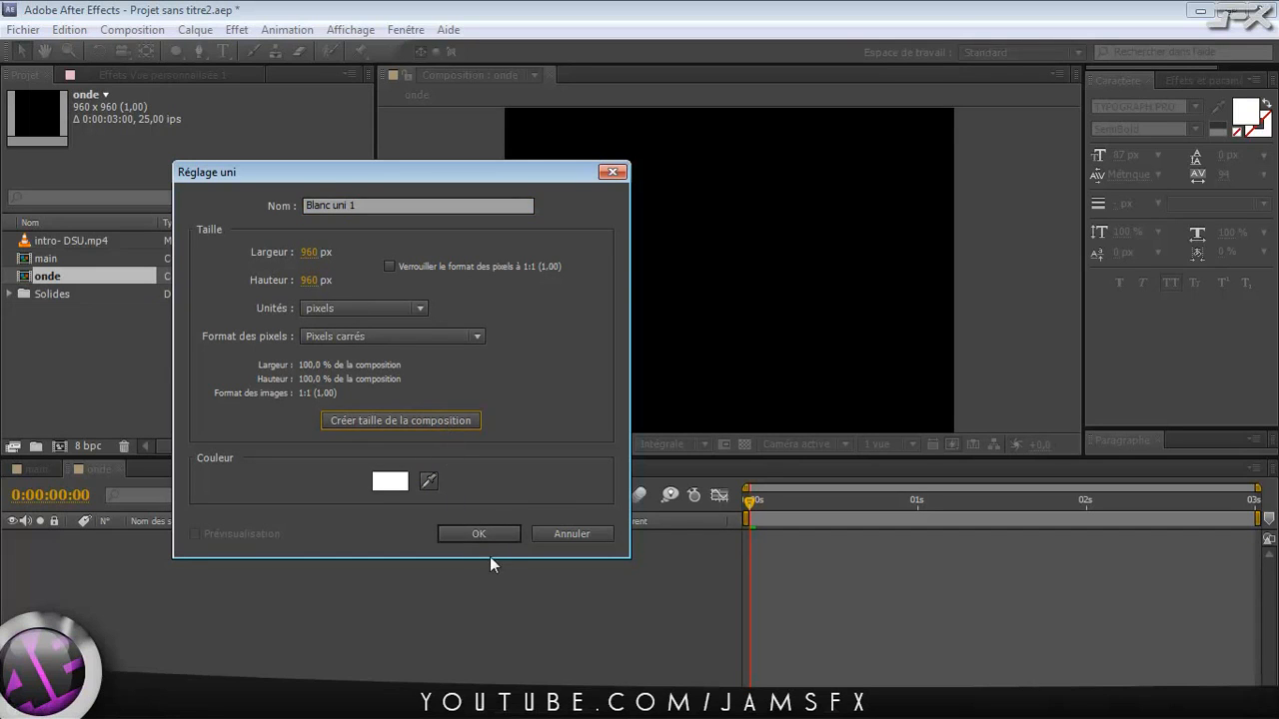
{"action": "left_click", "coordinate": [489, 540]}
{"action": "left_click", "coordinate": [242, 553]}
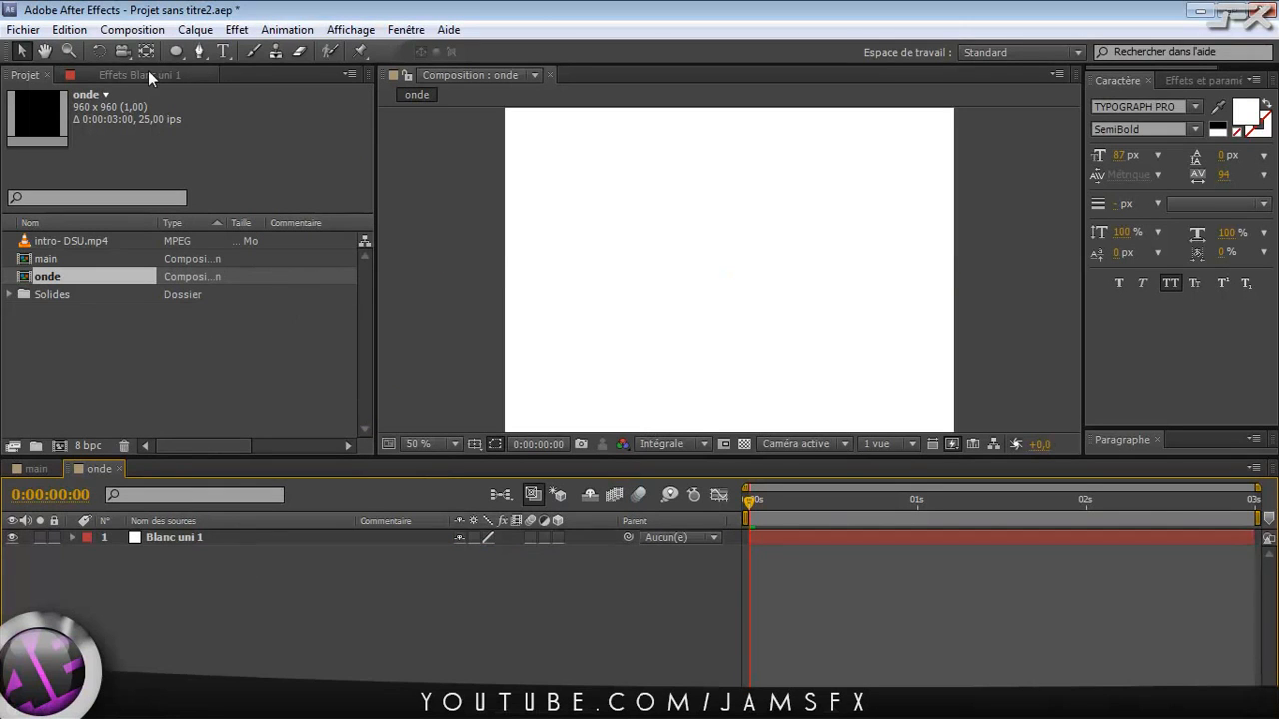
Step: Apply a full-frame circular mask to the white solid with the Ellipse tool
{"action": "left_click", "coordinate": [202, 539]}
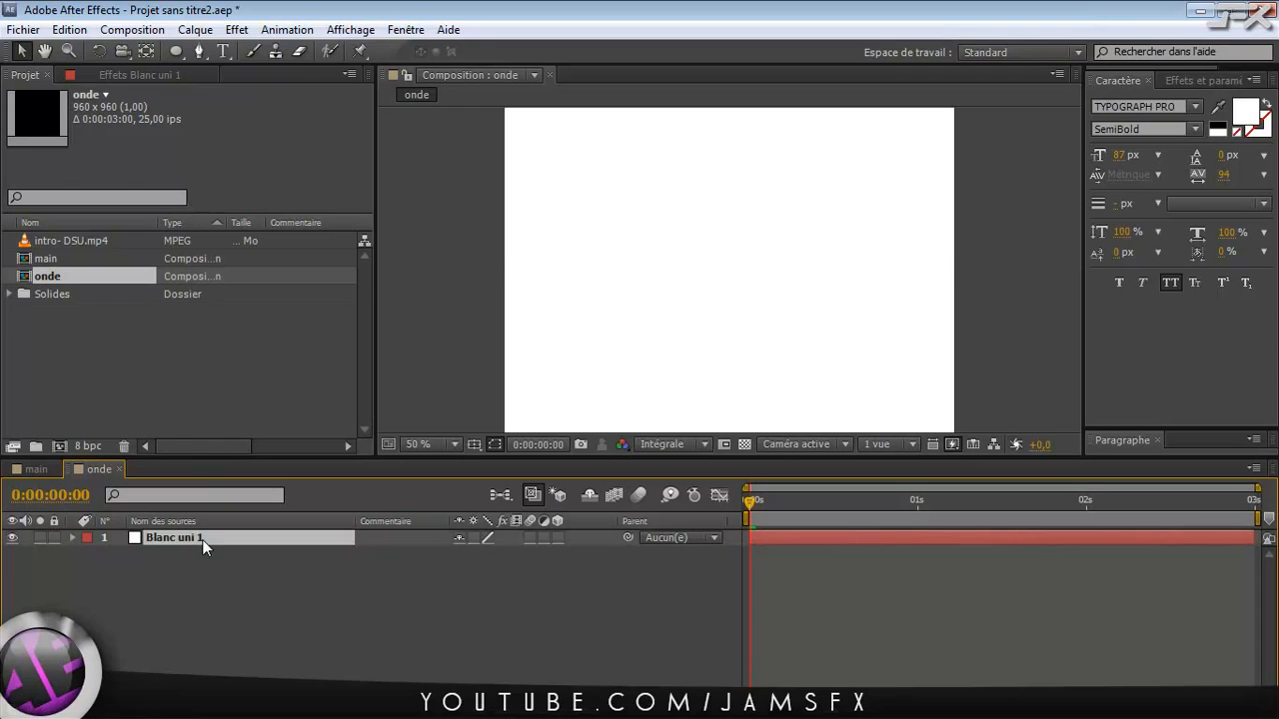
{"action": "double_click", "coordinate": [176, 51]}
{"action": "key", "text": "comma"}
{"action": "key", "text": "comma"}
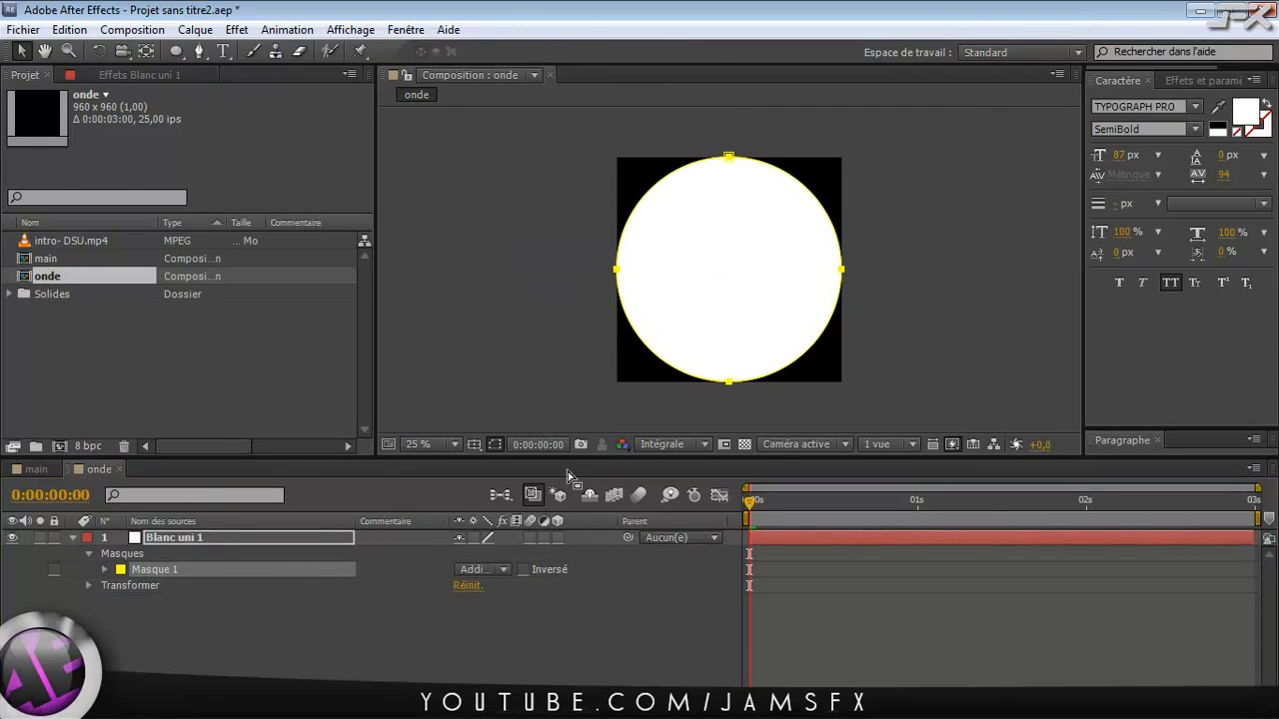
Step: Keyframe the mask expansion of Masque 1 at 0 seconds with a value of -485 pixels
{"action": "left_click", "coordinate": [105, 569]}
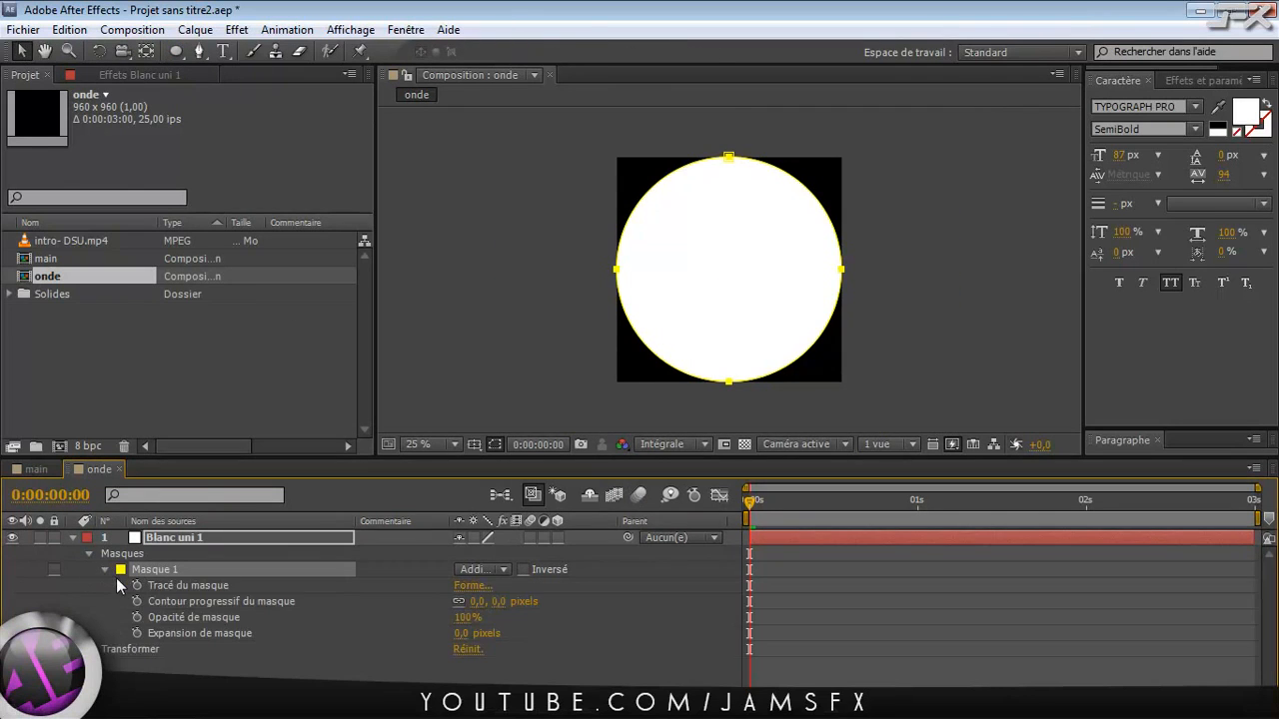
{"action": "left_click", "coordinate": [136, 634]}
{"action": "left_click_drag", "start_coordinate": [476, 634], "coordinate": [118, 627]}
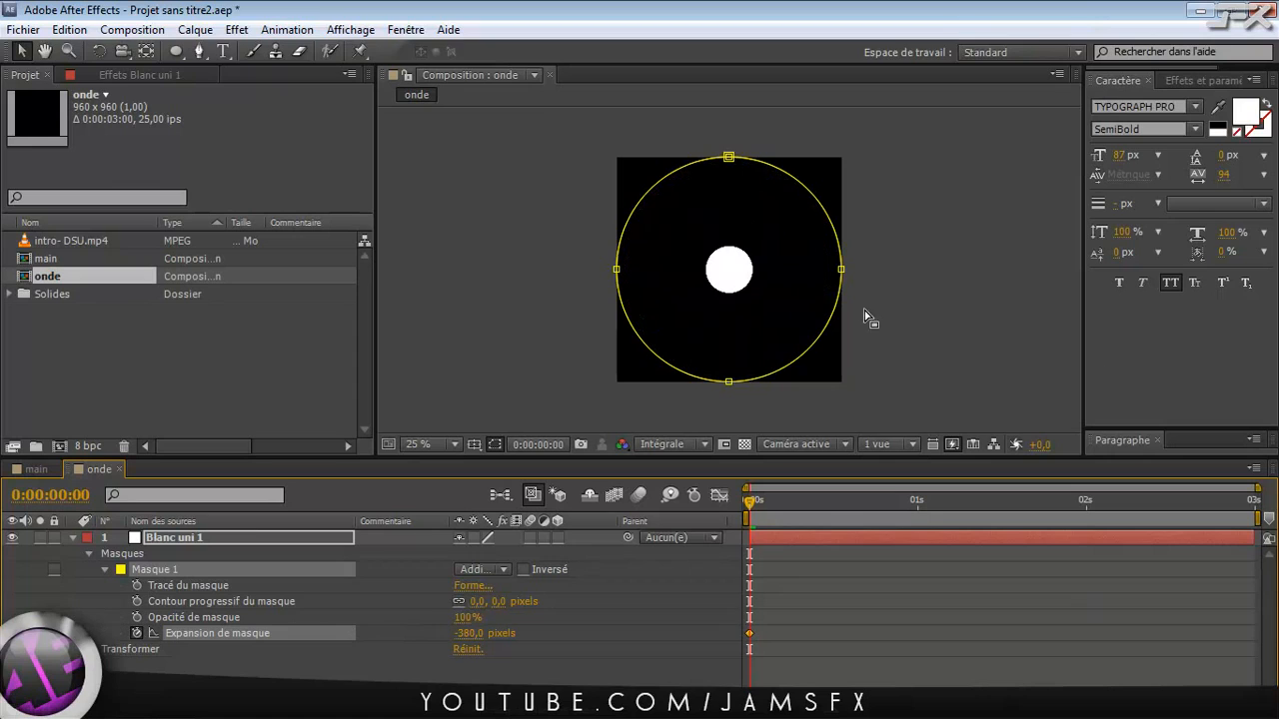
{"action": "key", "text": "period"}
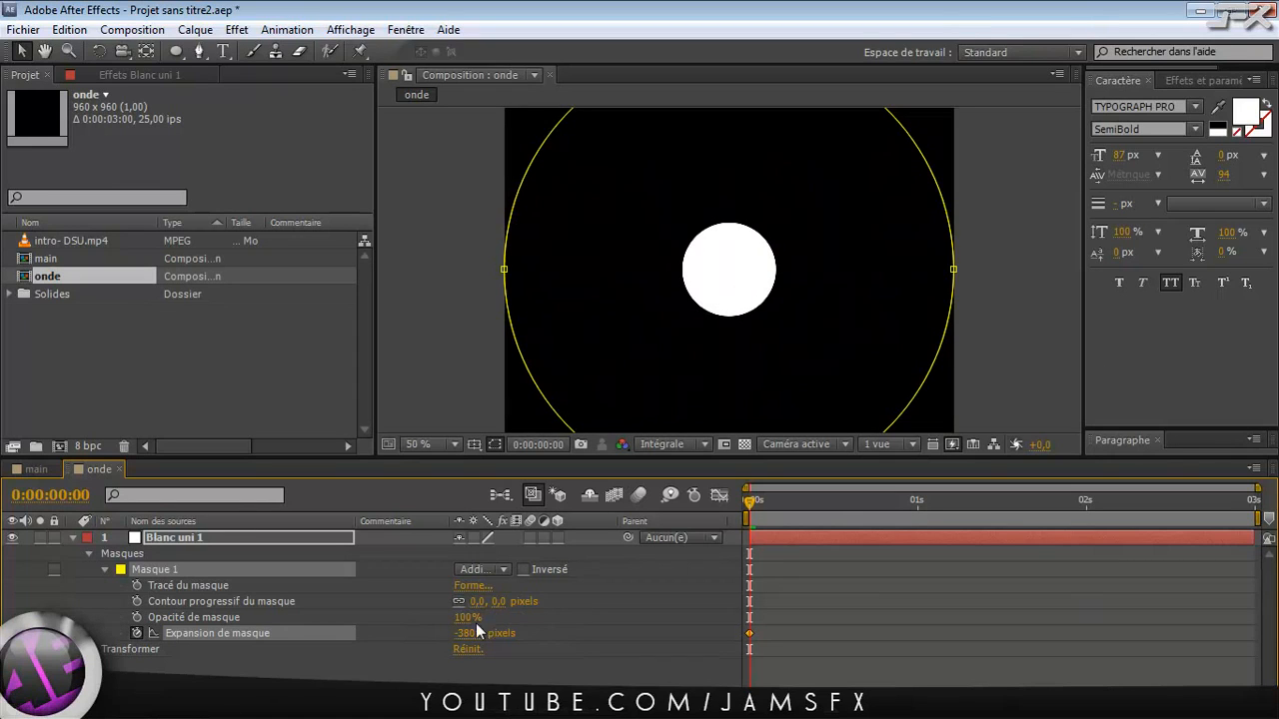
{"action": "left_click_drag", "start_coordinate": [471, 634], "coordinate": [372, 632]}
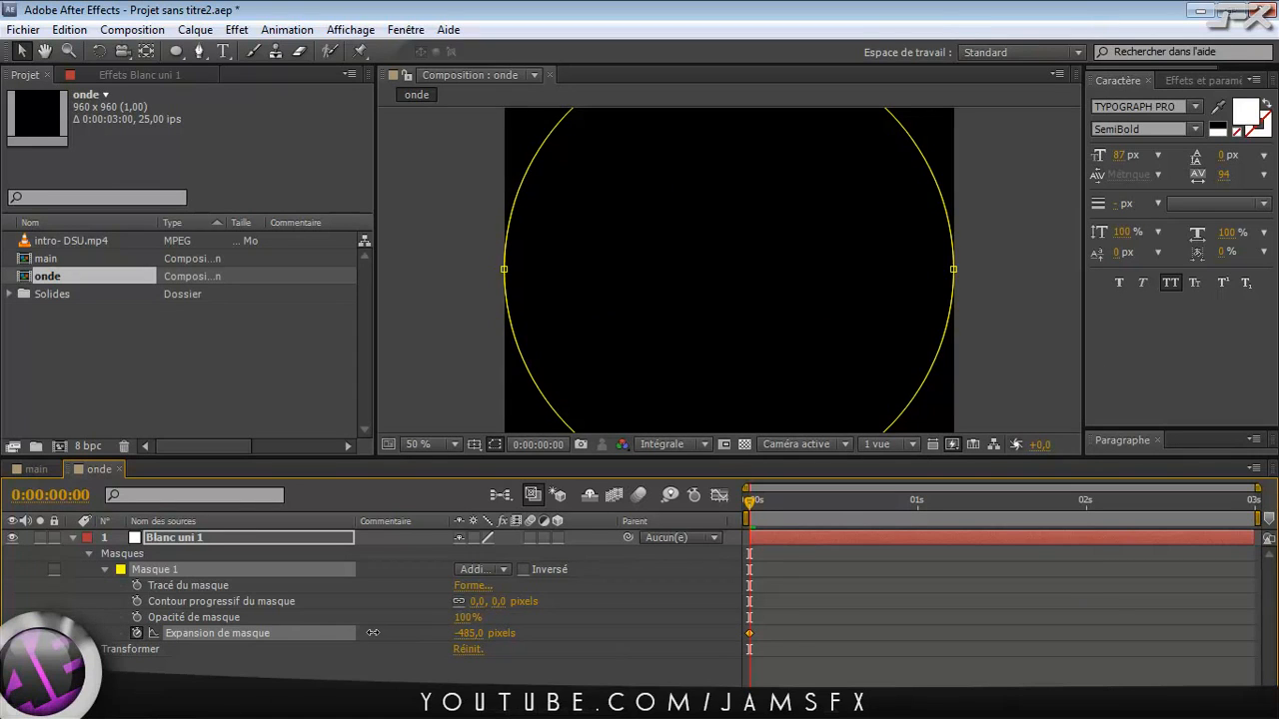
Step: Add a second mask expansion keyframe at 1 second with a value of 0 pixels
{"action": "left_click_drag", "start_coordinate": [744, 508], "coordinate": [917, 504]}
{"action": "key", "text": "Home"}
{"action": "left_click", "coordinate": [60, 494]}
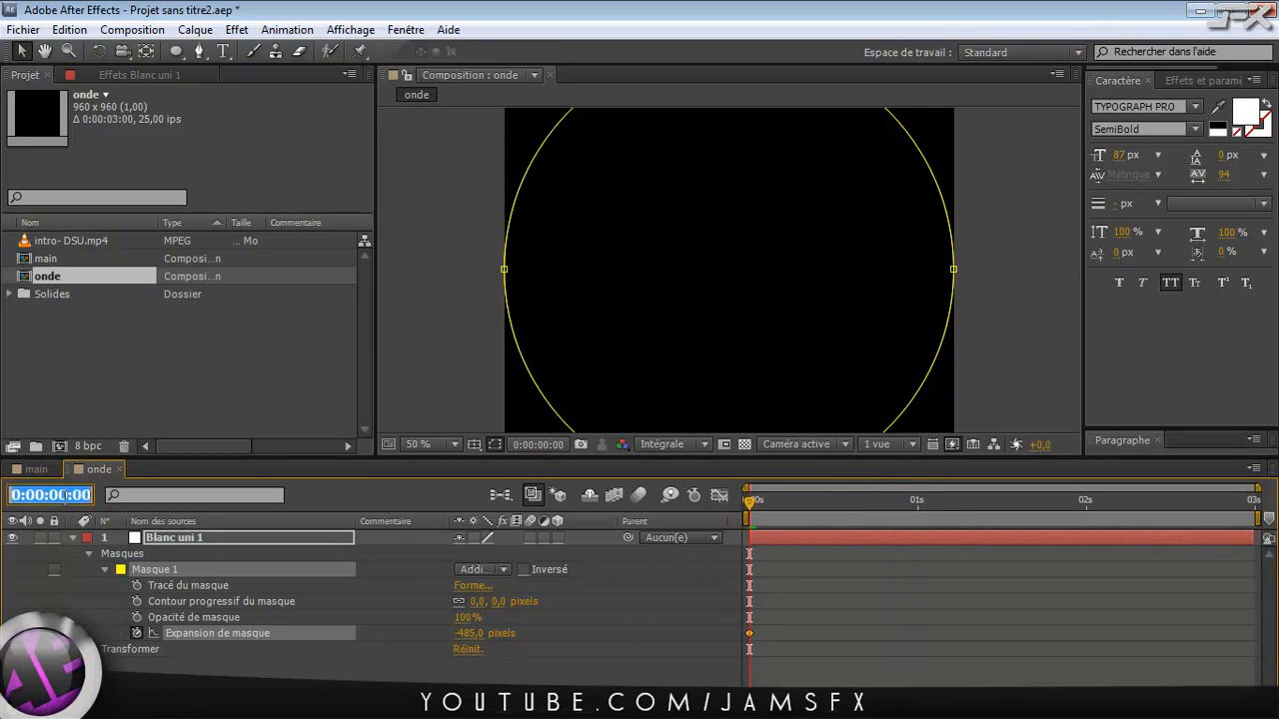
{"action": "double_click", "coordinate": [60, 494]}
{"action": "left_click", "coordinate": [64, 496]}
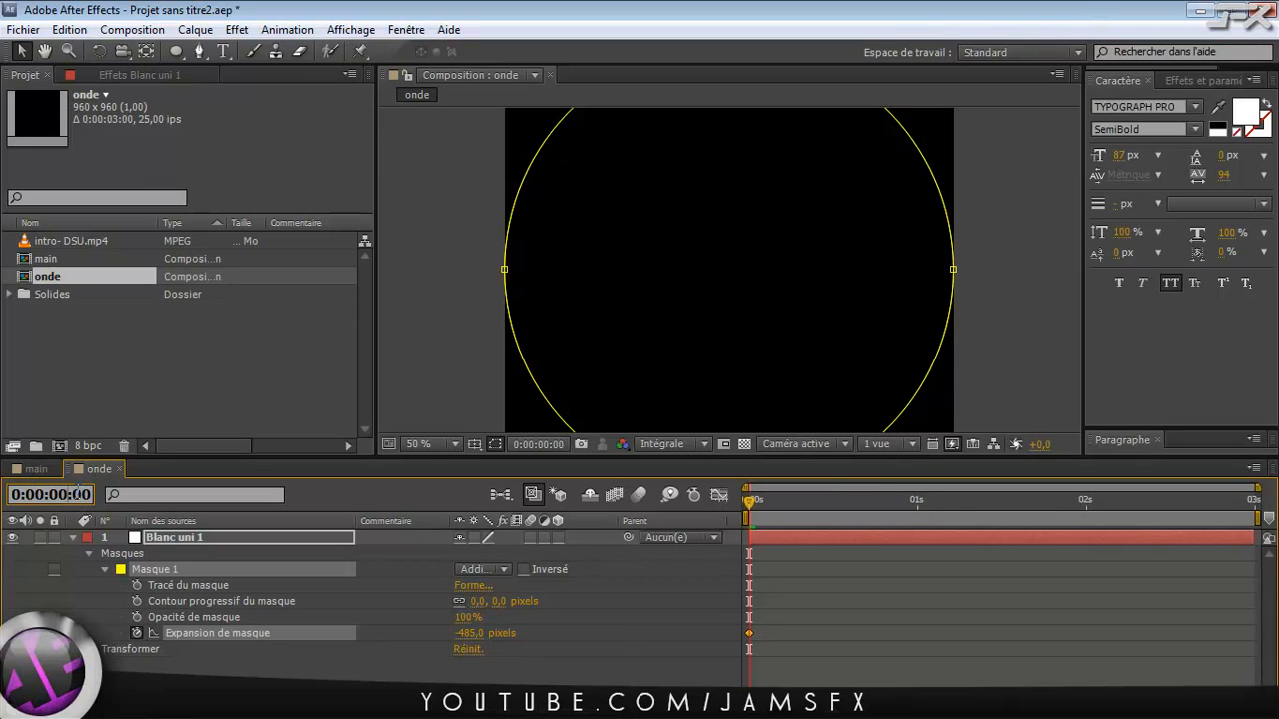
{"action": "type", "text": "1"}
{"action": "key", "text": "Return"}
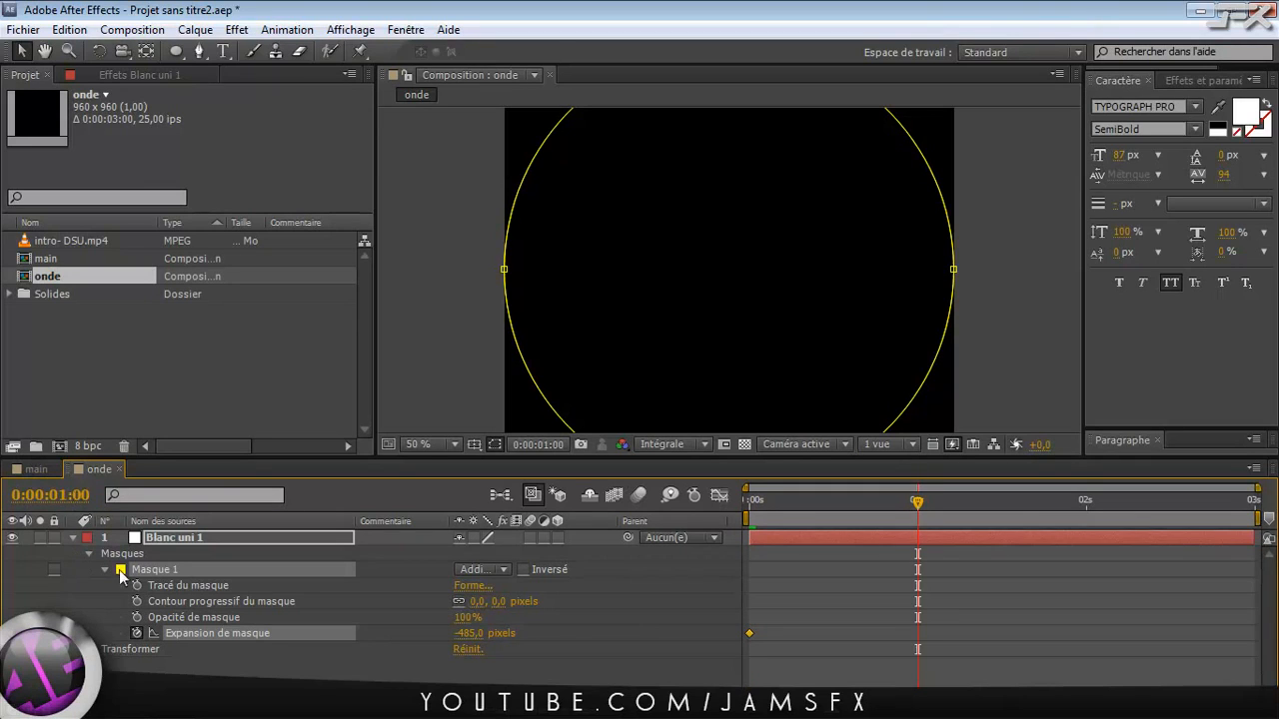
{"action": "left_click", "coordinate": [476, 633]}
{"action": "type", "text": "0"}
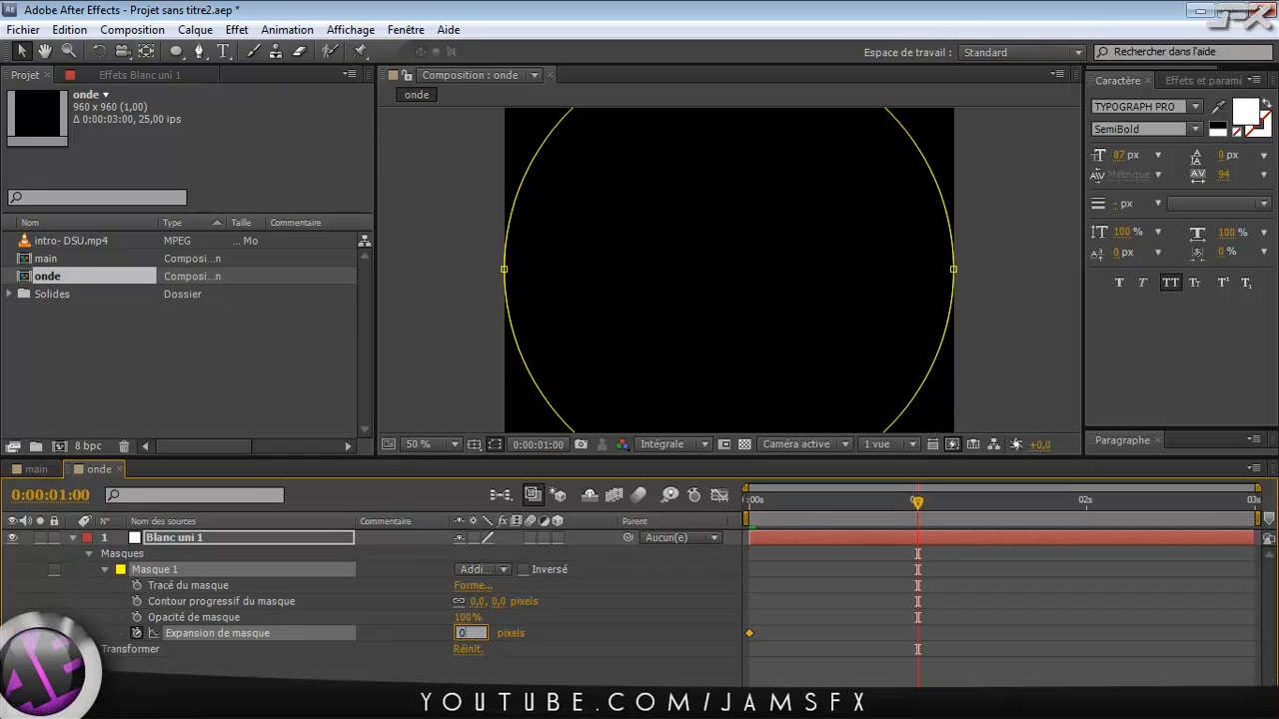
{"action": "key", "text": "Return"}
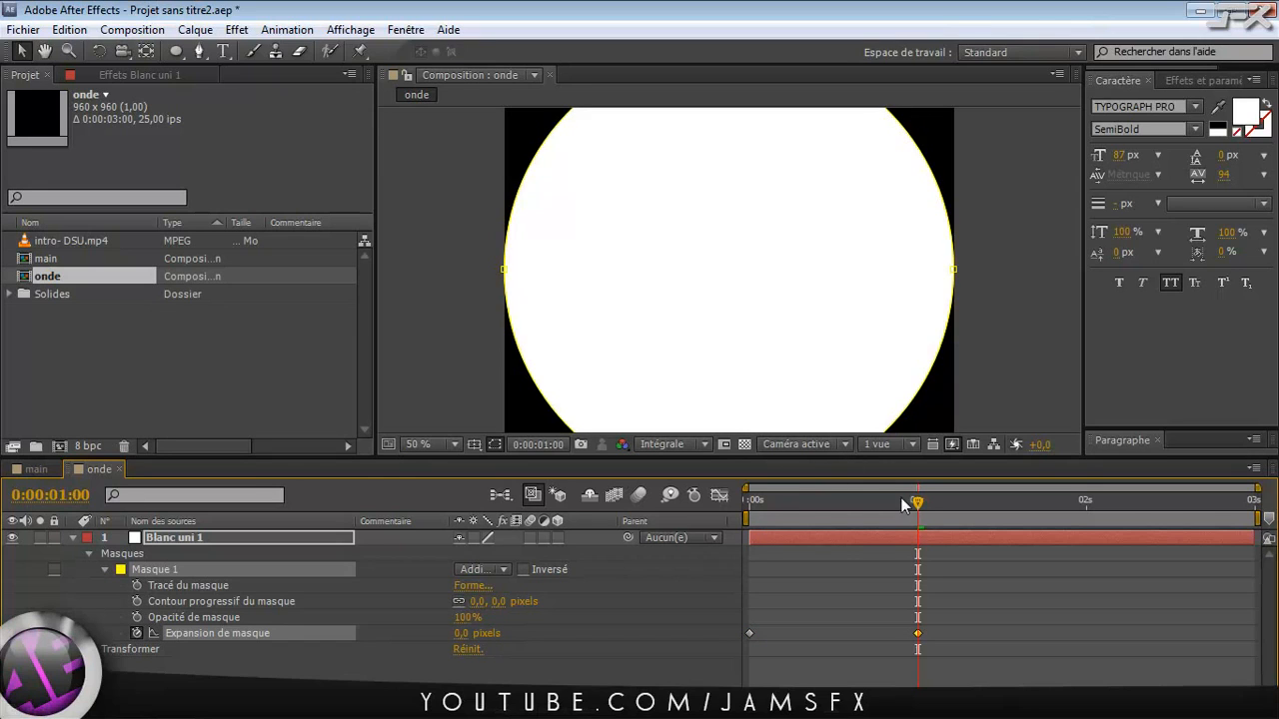
Step: Apply Easy Ease to both mask expansion keyframes of Masque 1
{"action": "left_click_drag", "start_coordinate": [916, 503], "coordinate": [985, 505]}
{"action": "key", "text": "comma"}
{"action": "left_click_drag", "start_coordinate": [947, 599], "coordinate": [740, 649]}
{"action": "key", "text": "F9"}
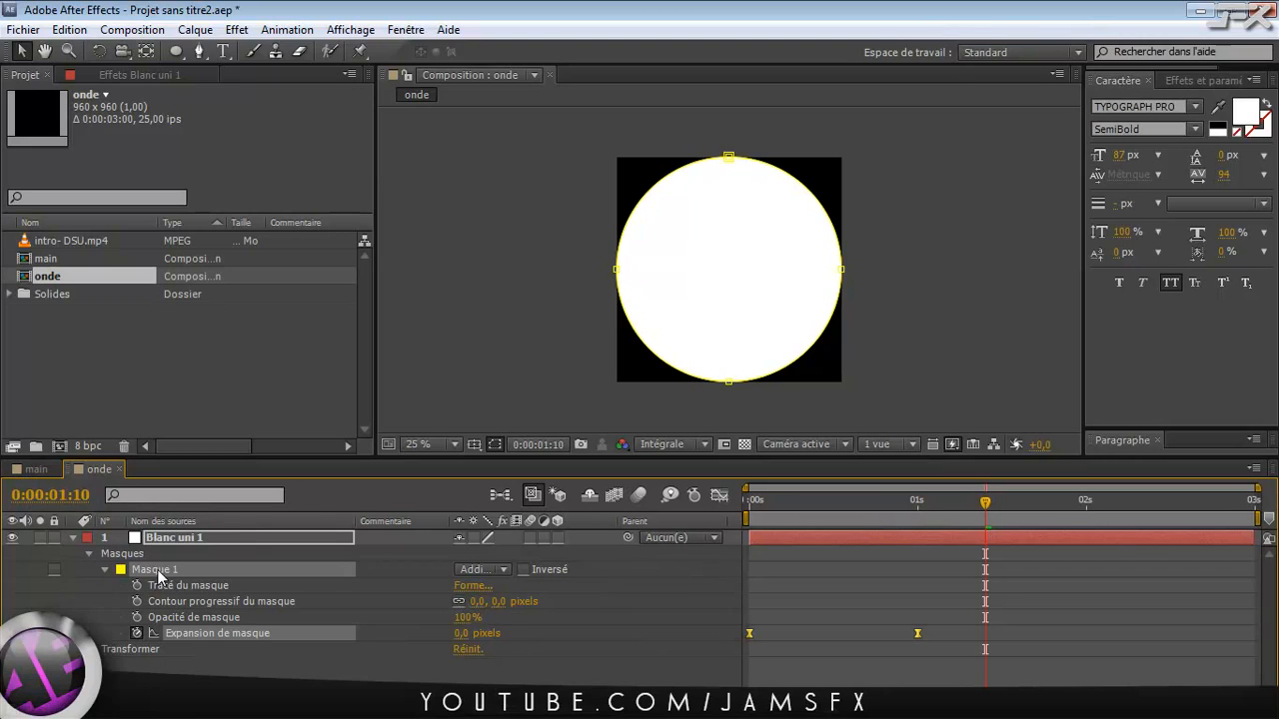
Step: Duplicate Masque 1 on the white solid and show only the layer's keyframed properties
{"action": "key", "text": "ctrl+d"}
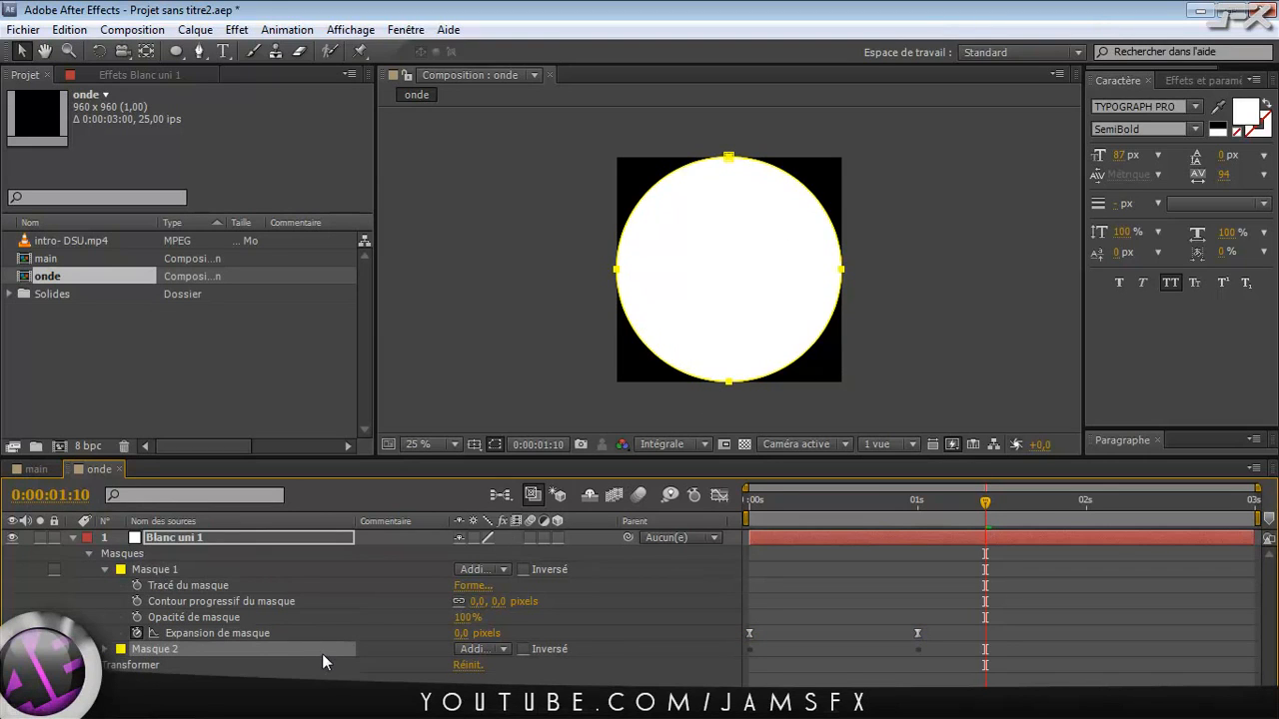
{"action": "left_click", "coordinate": [770, 545]}
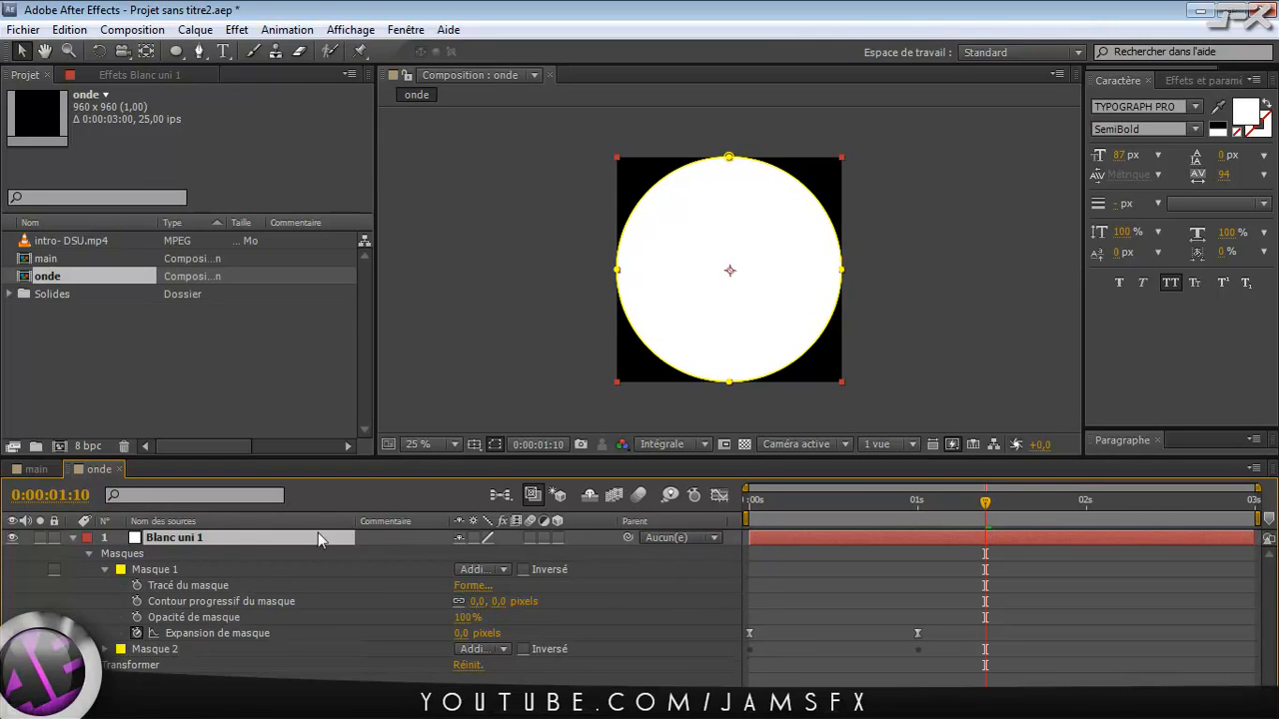
{"action": "key", "text": "u"}
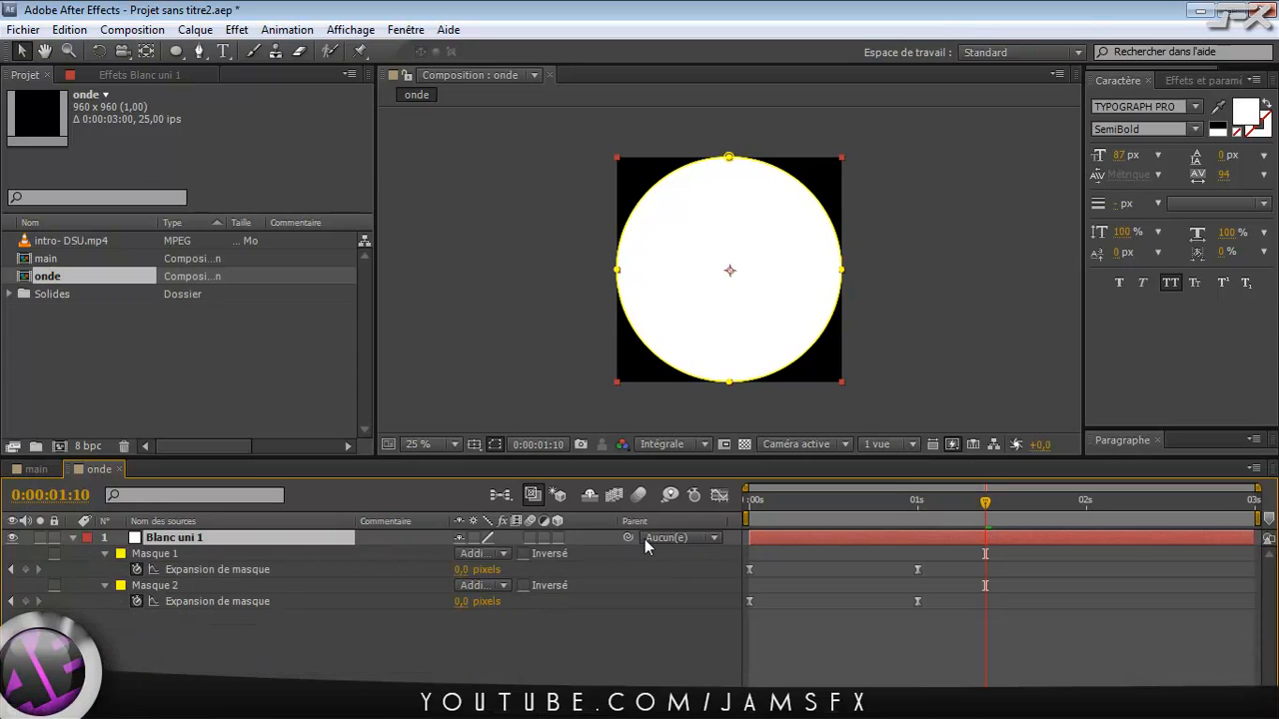
Step: Delay both Masque 2 expansion keyframes by about 2 frames and set the mask's mode to subtract
{"action": "left_click_drag", "start_coordinate": [933, 590], "coordinate": [657, 622]}
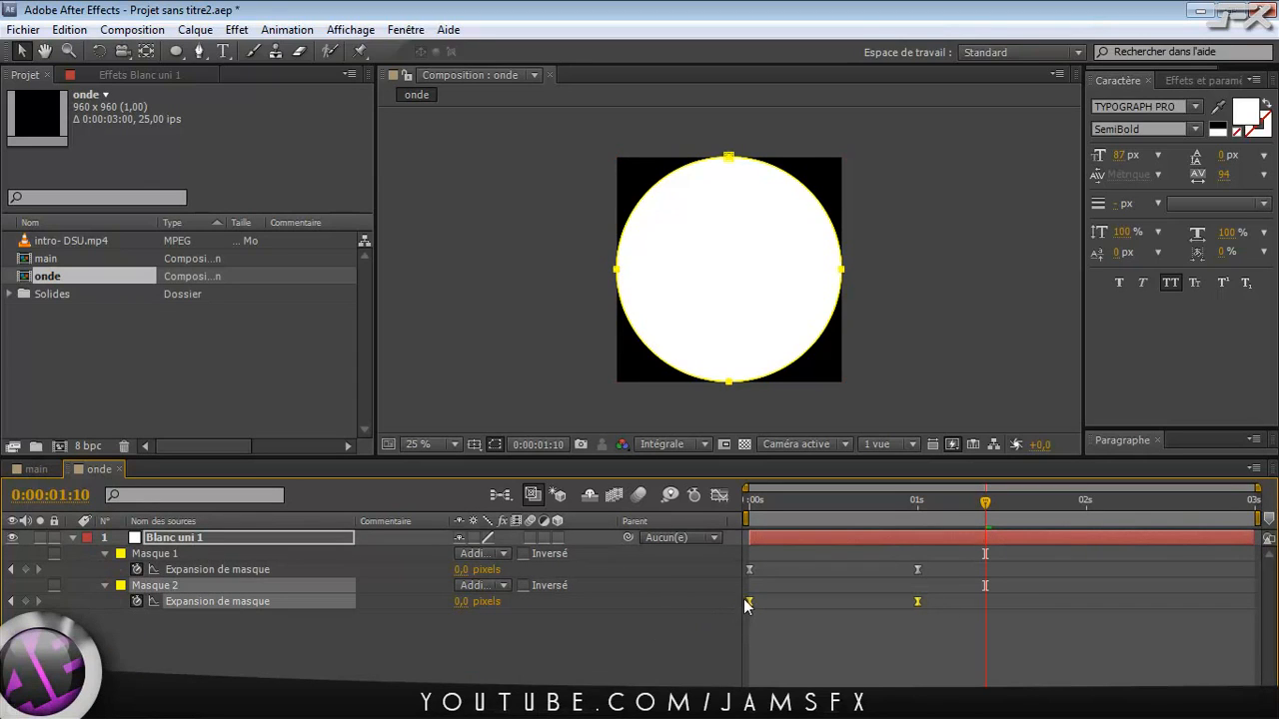
{"action": "left_click_drag", "start_coordinate": [753, 601], "coordinate": [765, 603]}
{"action": "left_click", "coordinate": [503, 585]}
{"action": "left_click", "coordinate": [574, 487]}
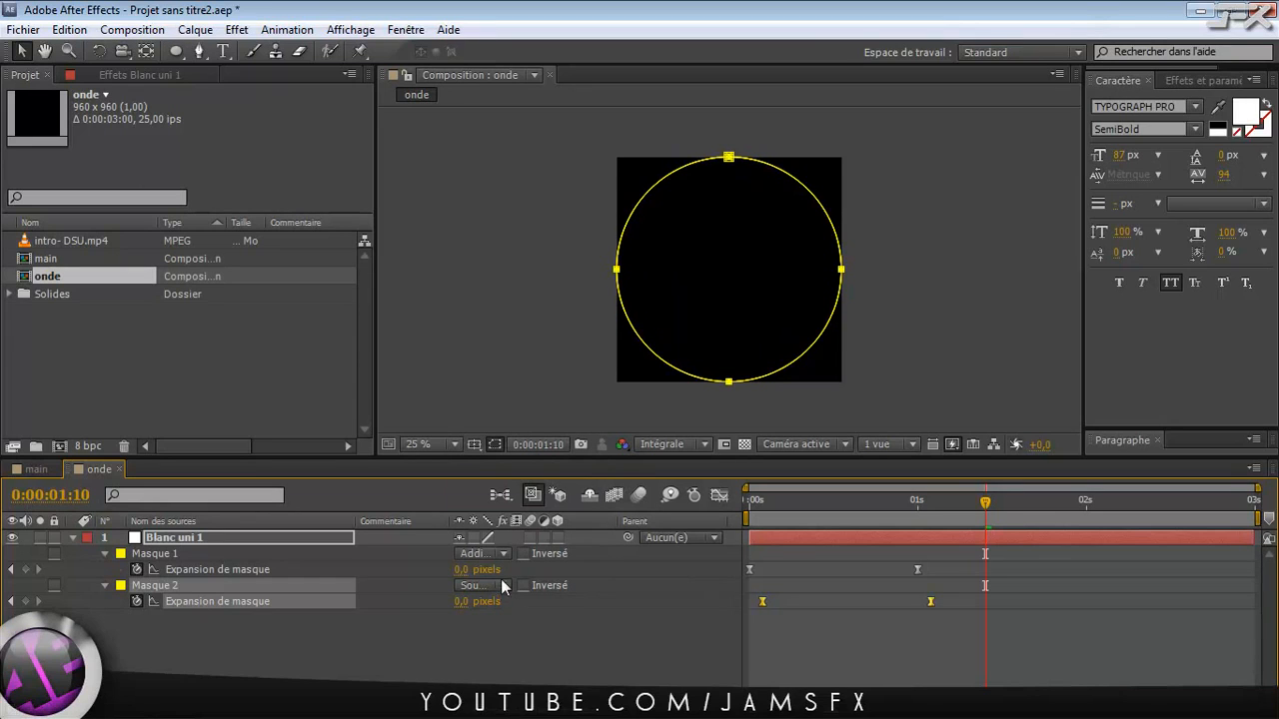
Step: Try delaying the Masque 2 expansion keyframes to start about 10 frames in, viewed at 0:00:00:21, and undo the shift
{"action": "left_click_drag", "start_coordinate": [772, 506], "coordinate": [888, 516]}
{"action": "left_click", "coordinate": [264, 538]}
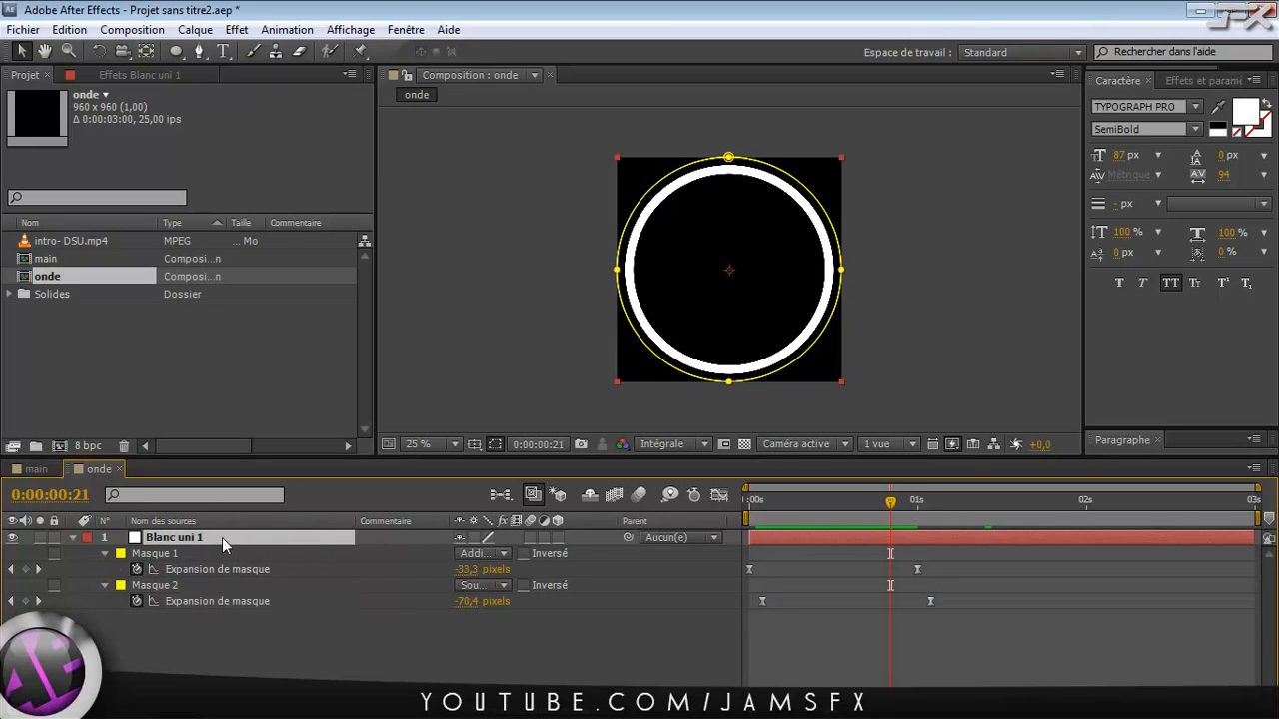
{"action": "left_click_drag", "start_coordinate": [990, 587], "coordinate": [818, 607]}
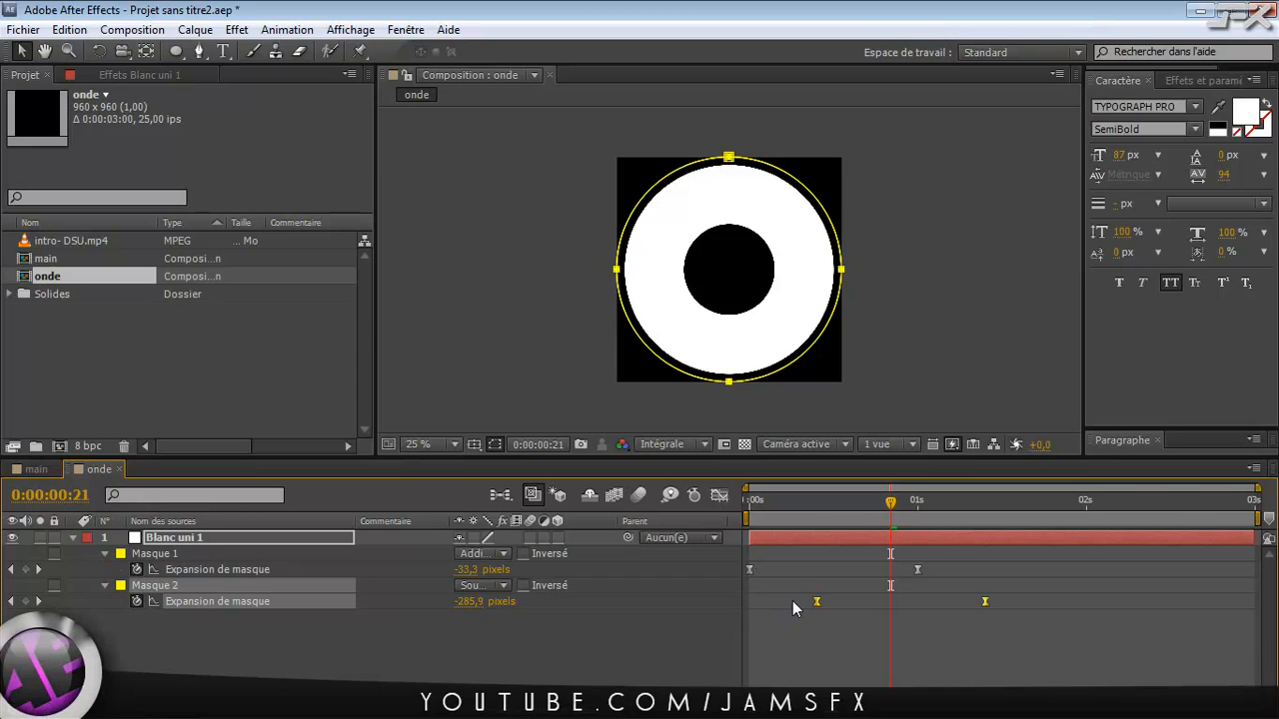
{"action": "key", "text": "ctrl+z"}
Step: Apply the Contours bruts effect from the Esthétiques category to the white solid Blanc uni 1
{"action": "right_click", "coordinate": [195, 539]}
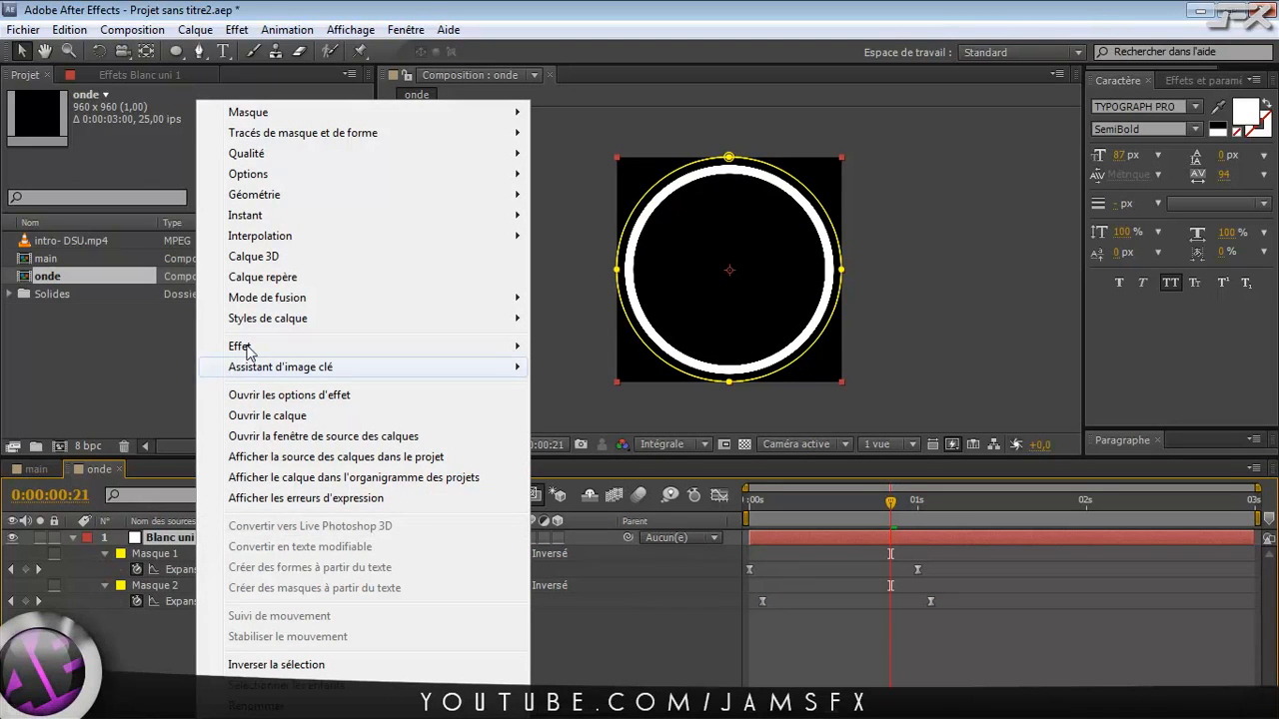
{"action": "mouse_move", "coordinate": [252, 348]}
{"action": "mouse_move", "coordinate": [568, 343]}
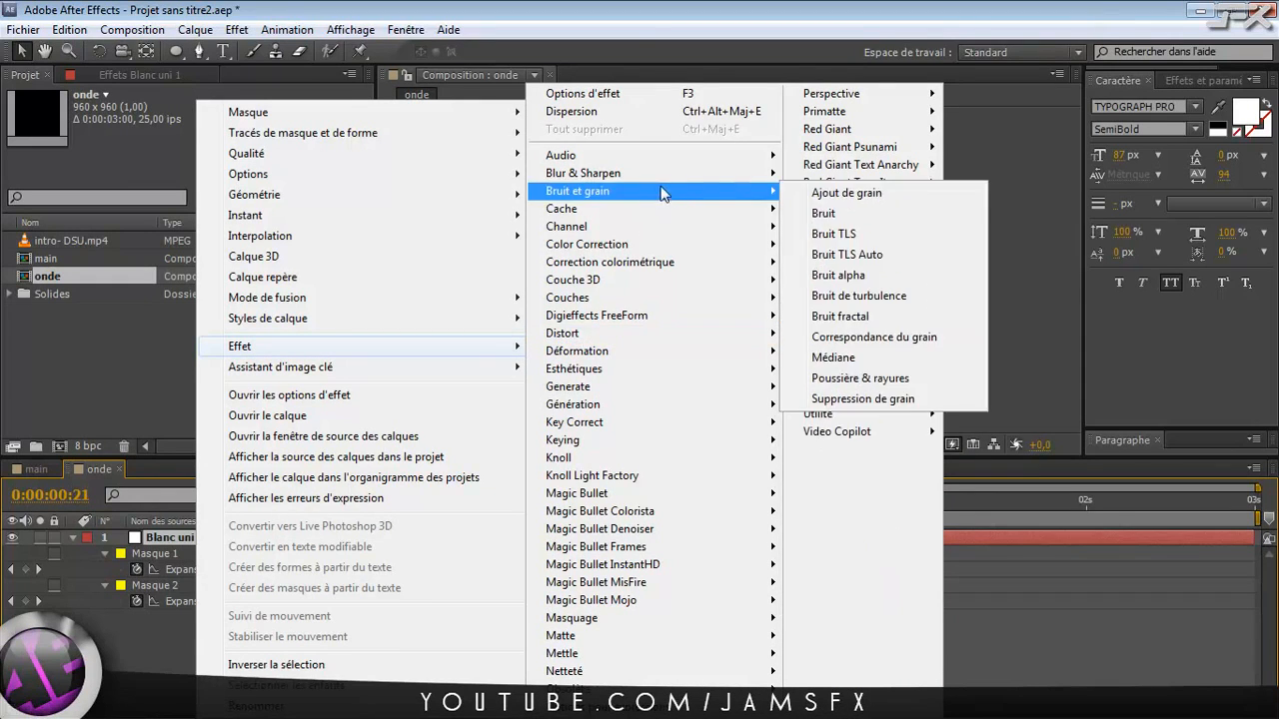
{"action": "mouse_move", "coordinate": [625, 621]}
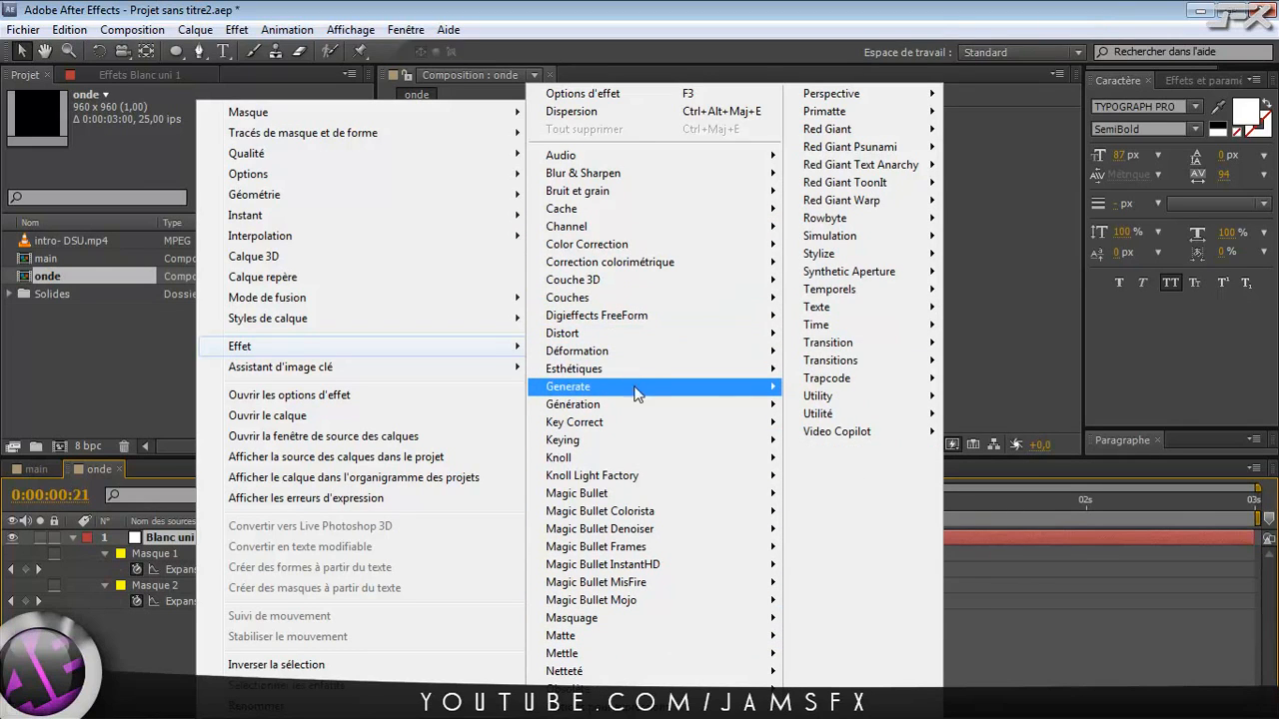
{"action": "mouse_move", "coordinate": [647, 369]}
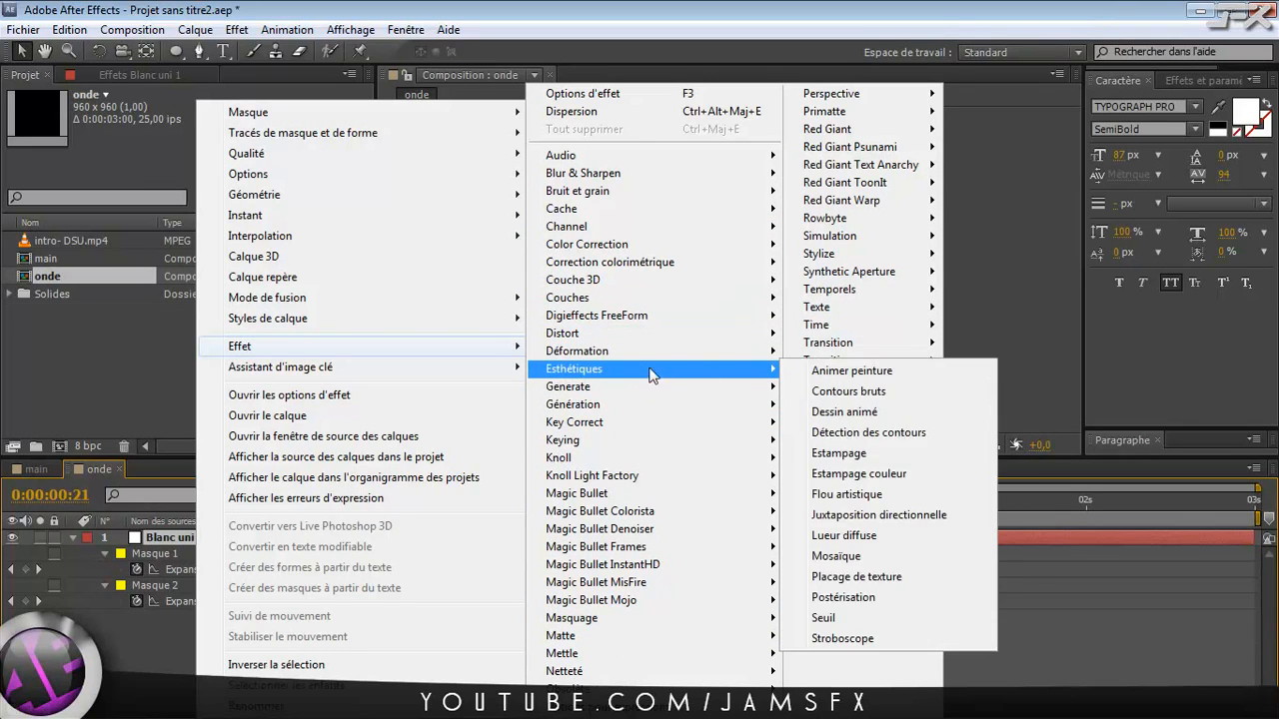
{"action": "left_click", "coordinate": [884, 392]}
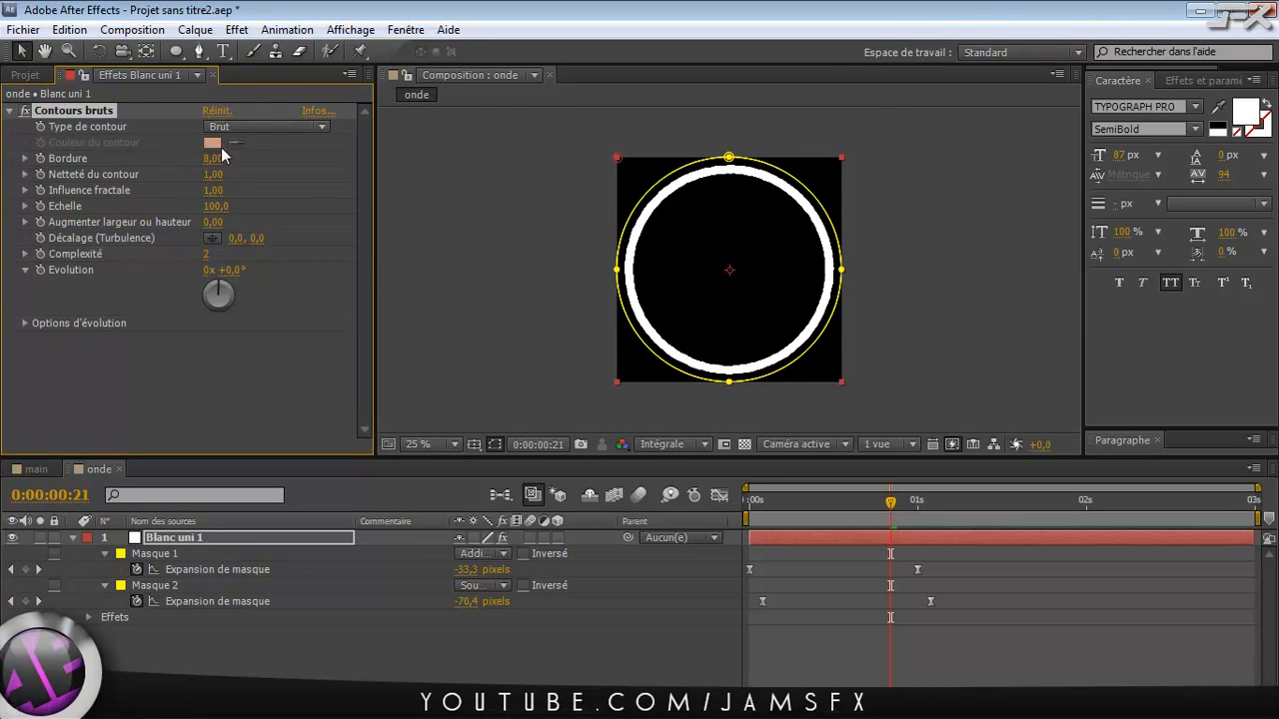
Step: Set the Contours bruts effect's Netteté du contour to 0 and its Bordure to 35
{"action": "left_click_drag", "start_coordinate": [212, 164], "coordinate": [522, 159]}
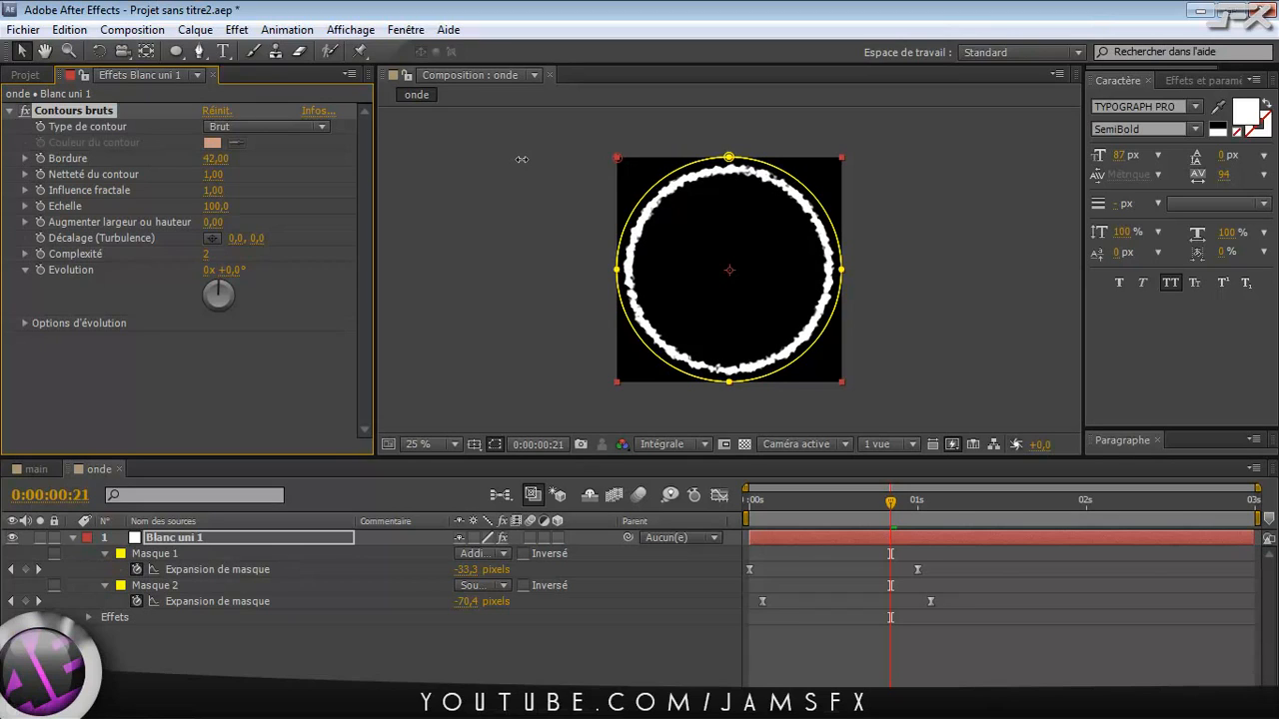
{"action": "left_click_drag", "start_coordinate": [218, 180], "coordinate": [186, 177]}
{"action": "left_click_drag", "start_coordinate": [173, 182], "coordinate": [106, 190]}
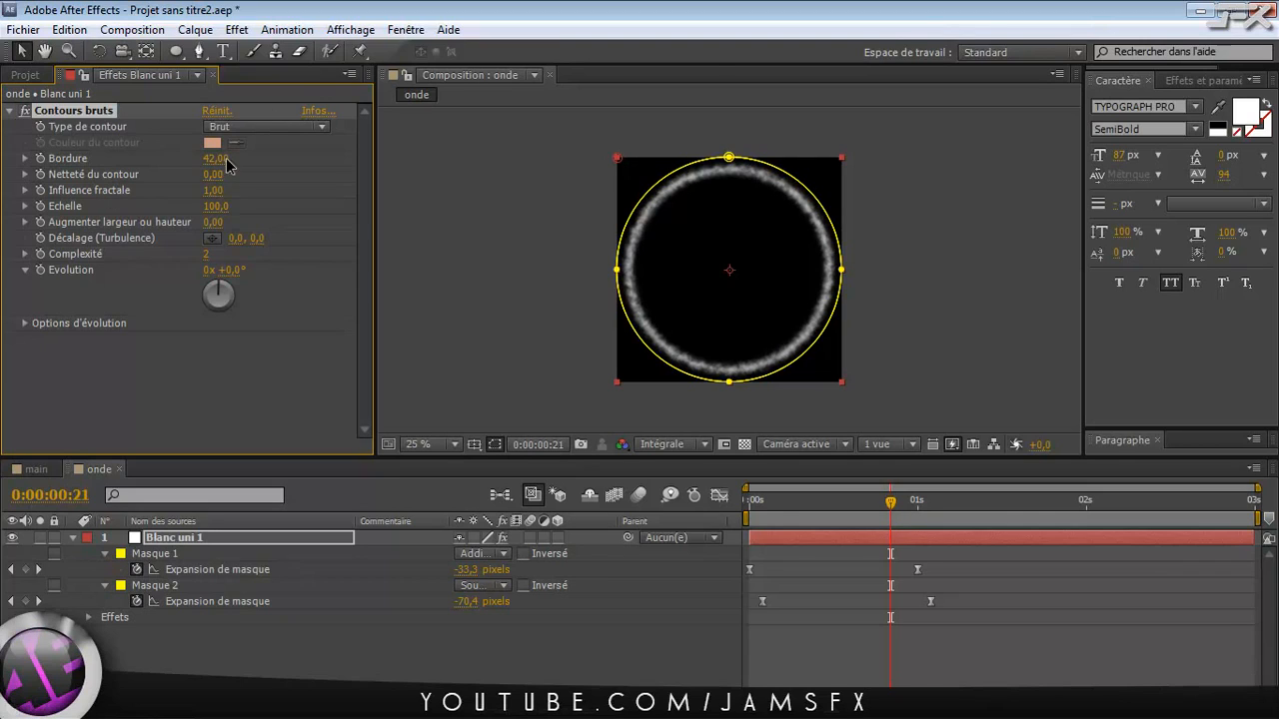
{"action": "left_click_drag", "start_coordinate": [216, 158], "coordinate": [116, 169]}
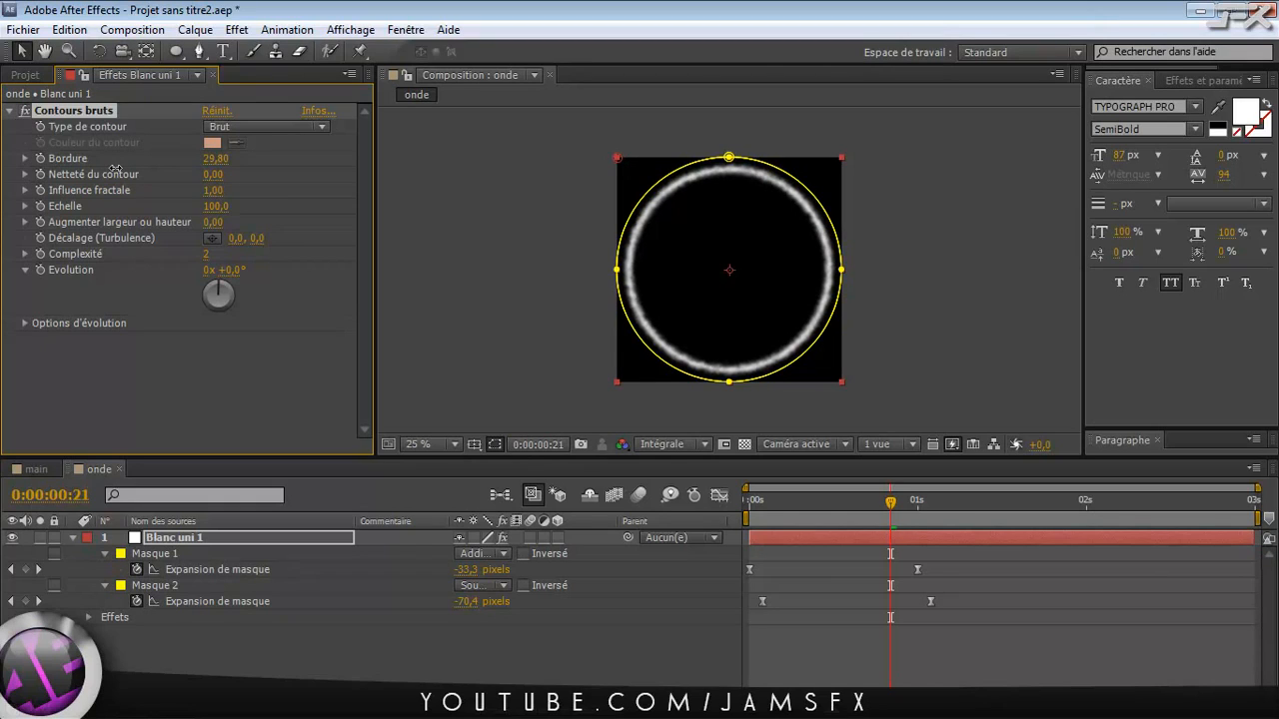
{"action": "left_click", "coordinate": [215, 158]}
{"action": "type", "text": "35"}
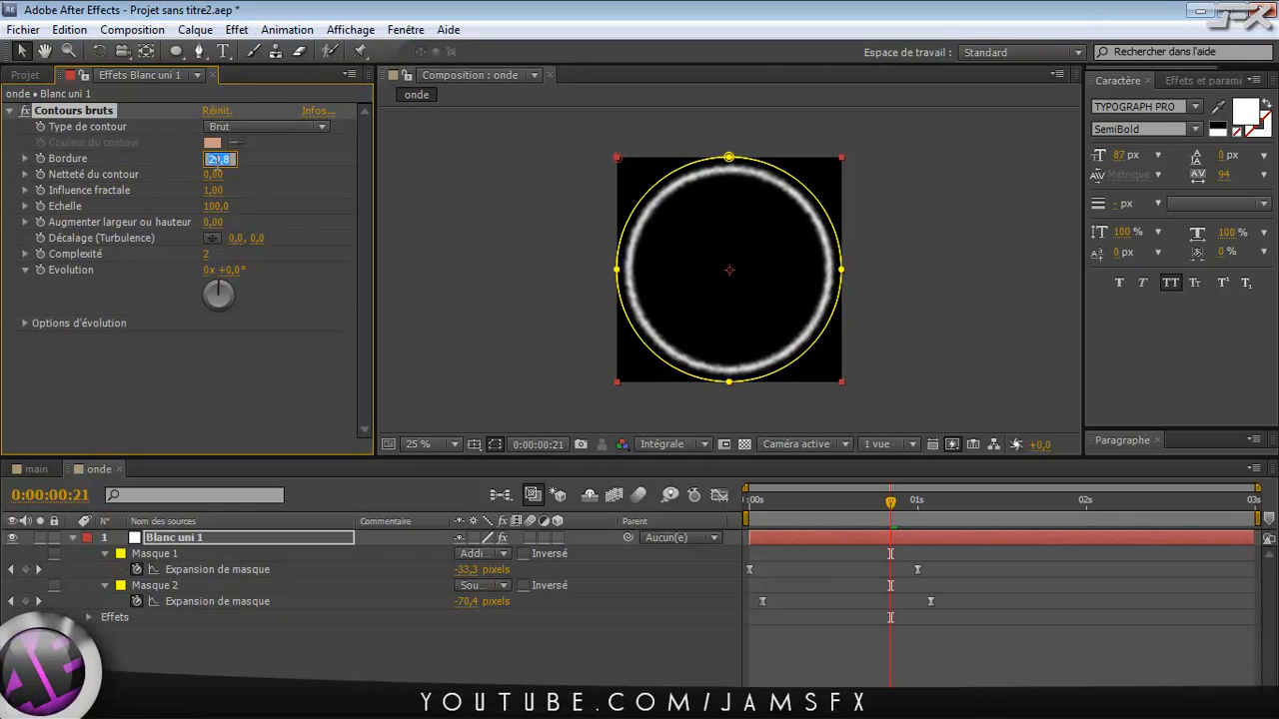
{"action": "key", "text": "Return"}
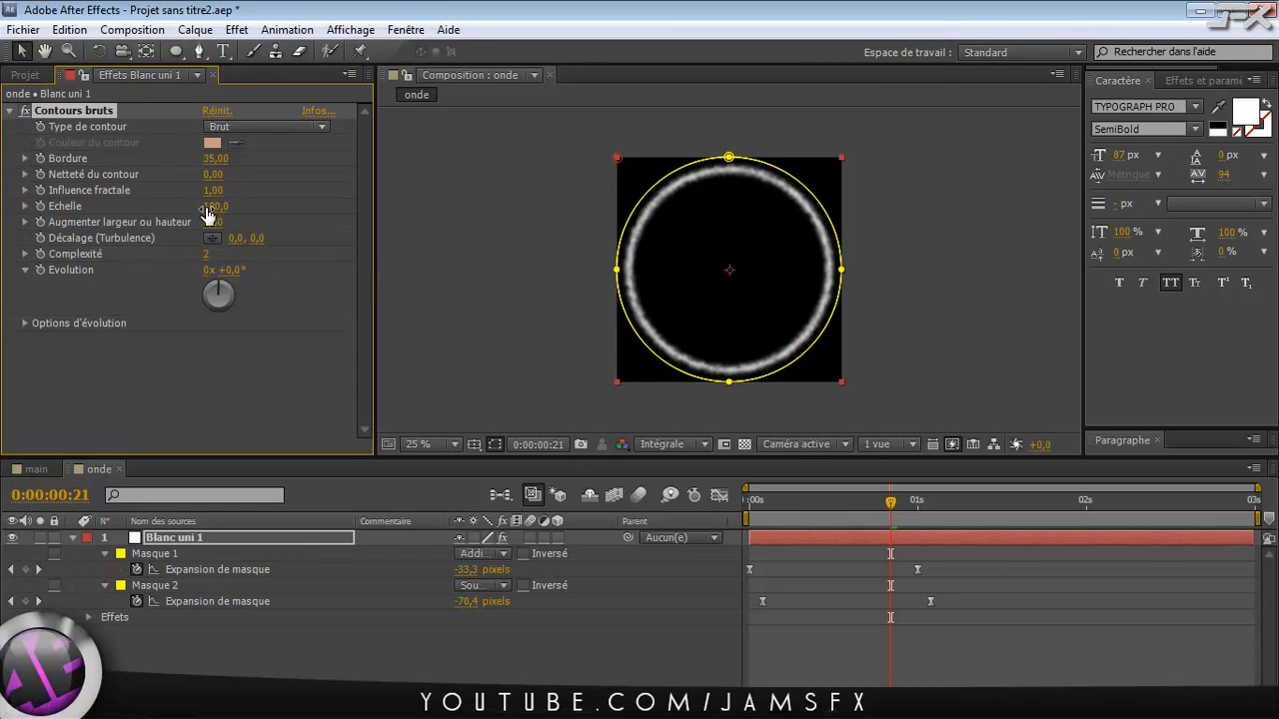
Step: Collapse the solid's properties and place the onde composition below the intro video in the main composition
{"action": "left_click", "coordinate": [74, 539]}
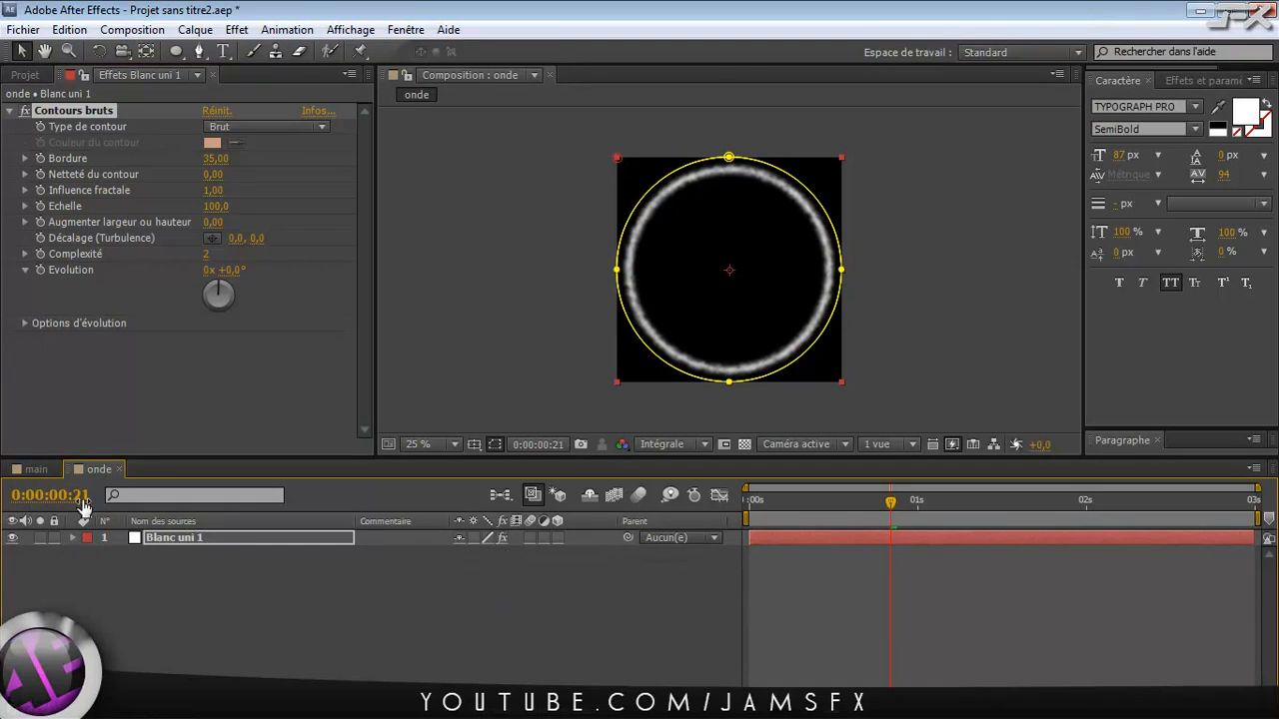
{"action": "left_click", "coordinate": [40, 468]}
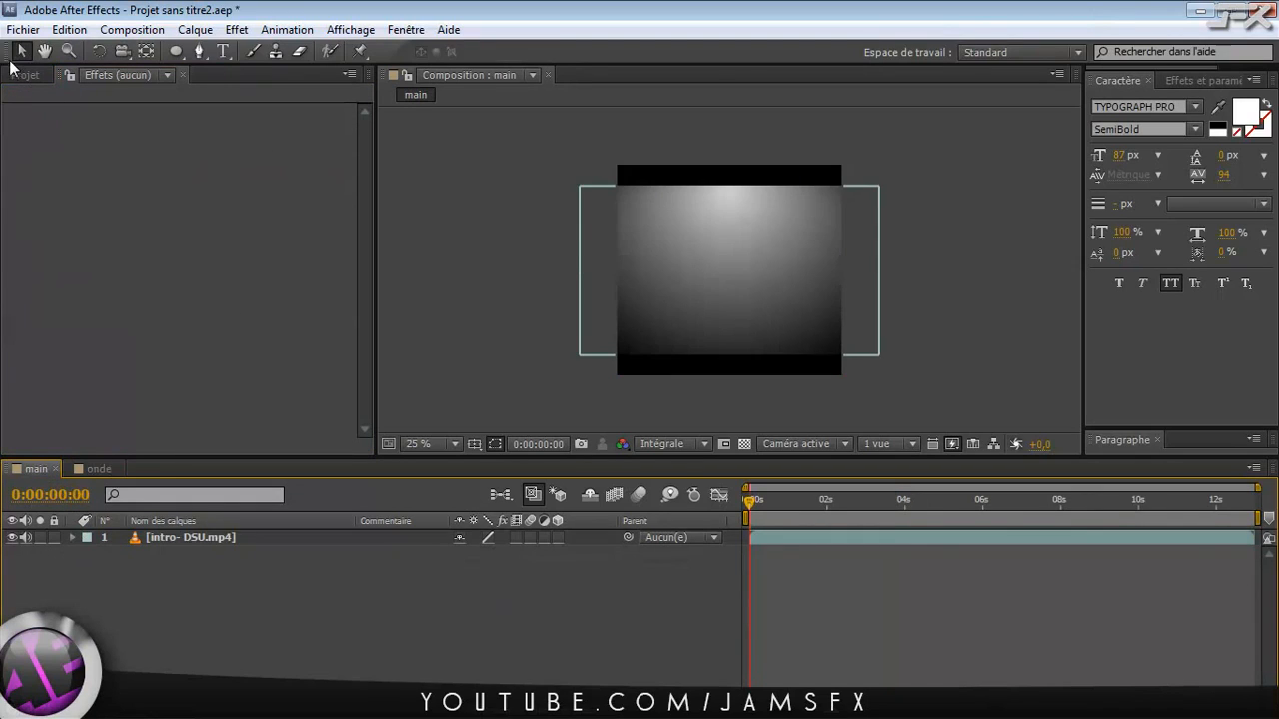
{"action": "left_click", "coordinate": [24, 75]}
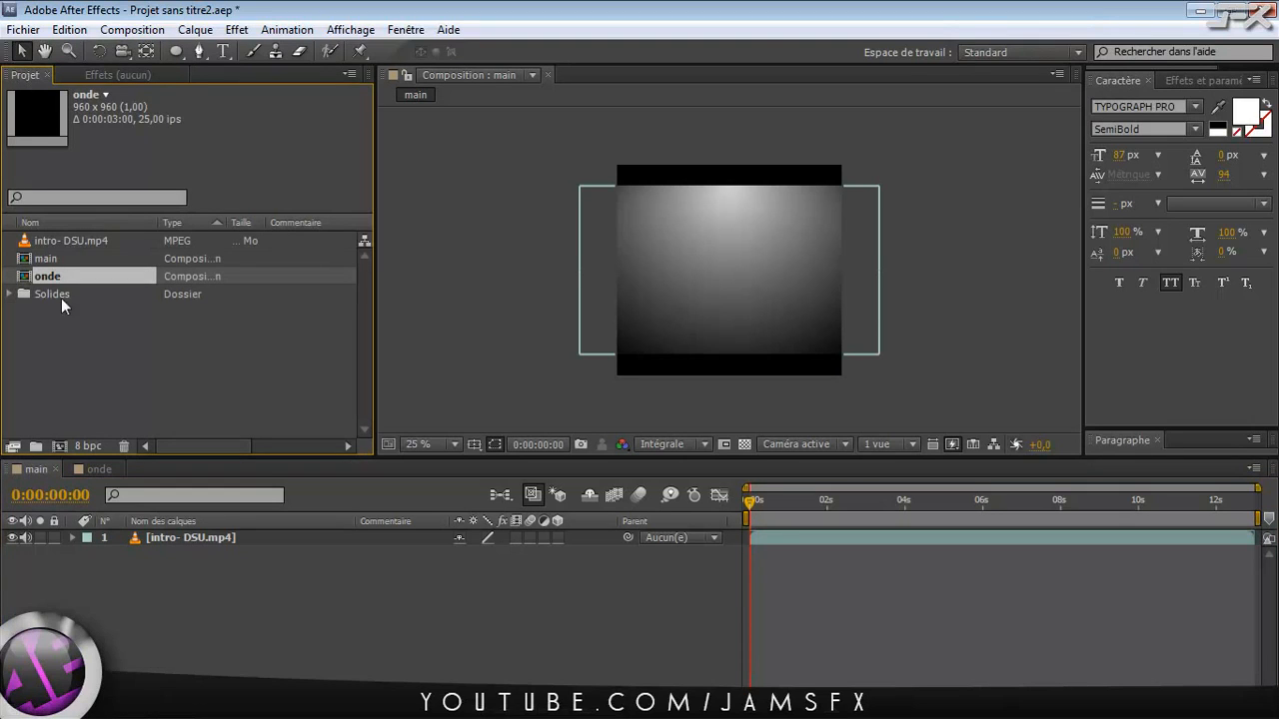
{"action": "left_click", "coordinate": [84, 362]}
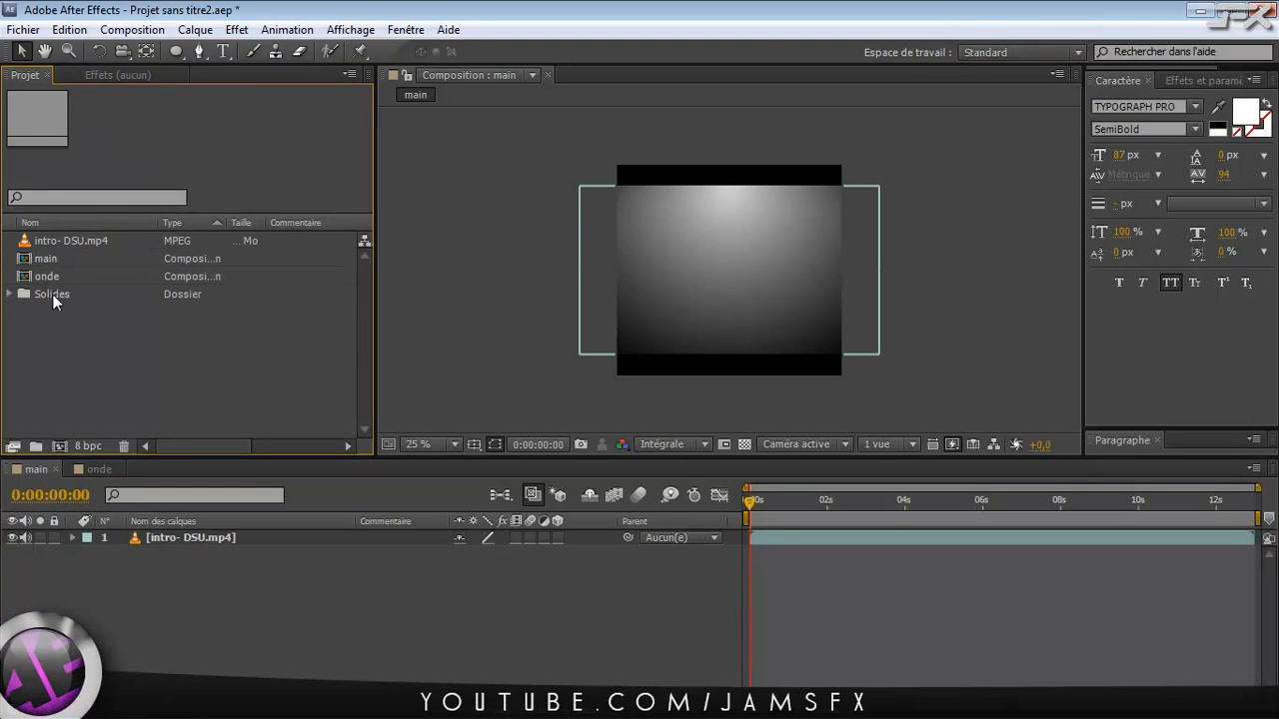
{"action": "left_click_drag", "start_coordinate": [49, 273], "coordinate": [60, 577]}
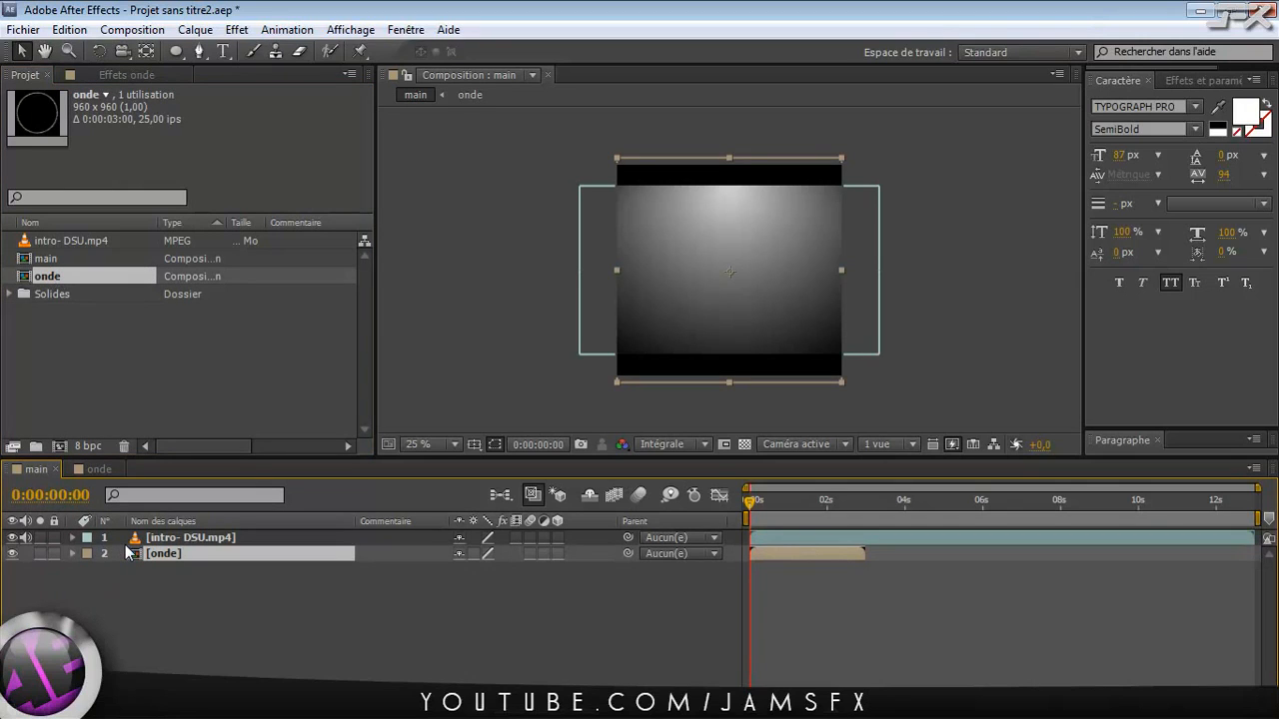
Step: Create an adjustment layer at the top of the main composition and name it "effet onde"
{"action": "left_click", "coordinate": [140, 595]}
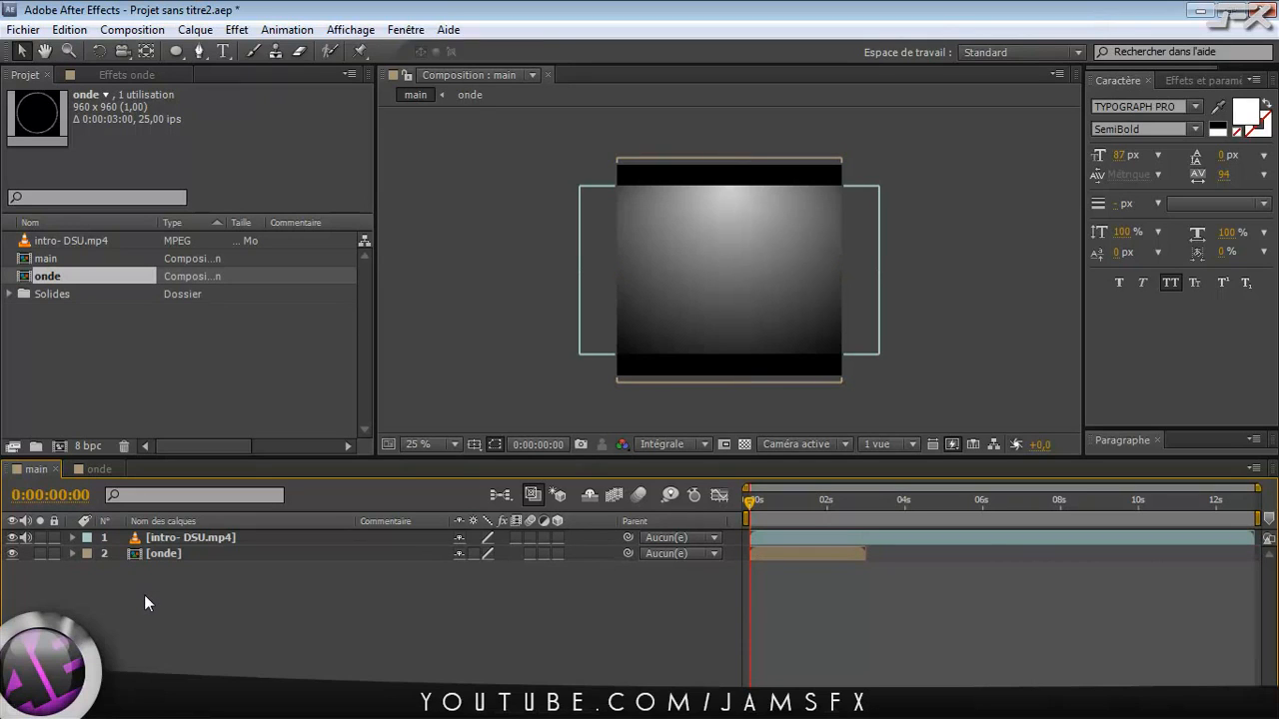
{"action": "key", "text": "ctrl+alt+y"}
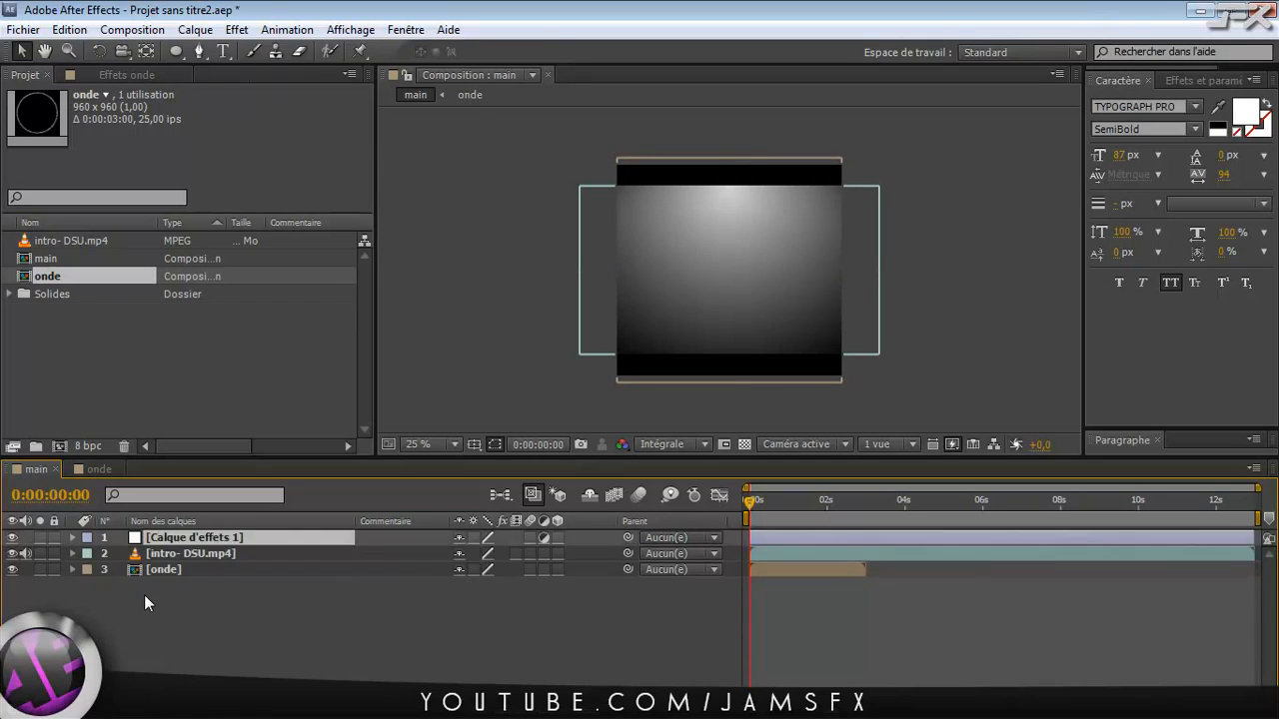
{"action": "key", "text": "Return"}
{"action": "type", "text": "effe"}
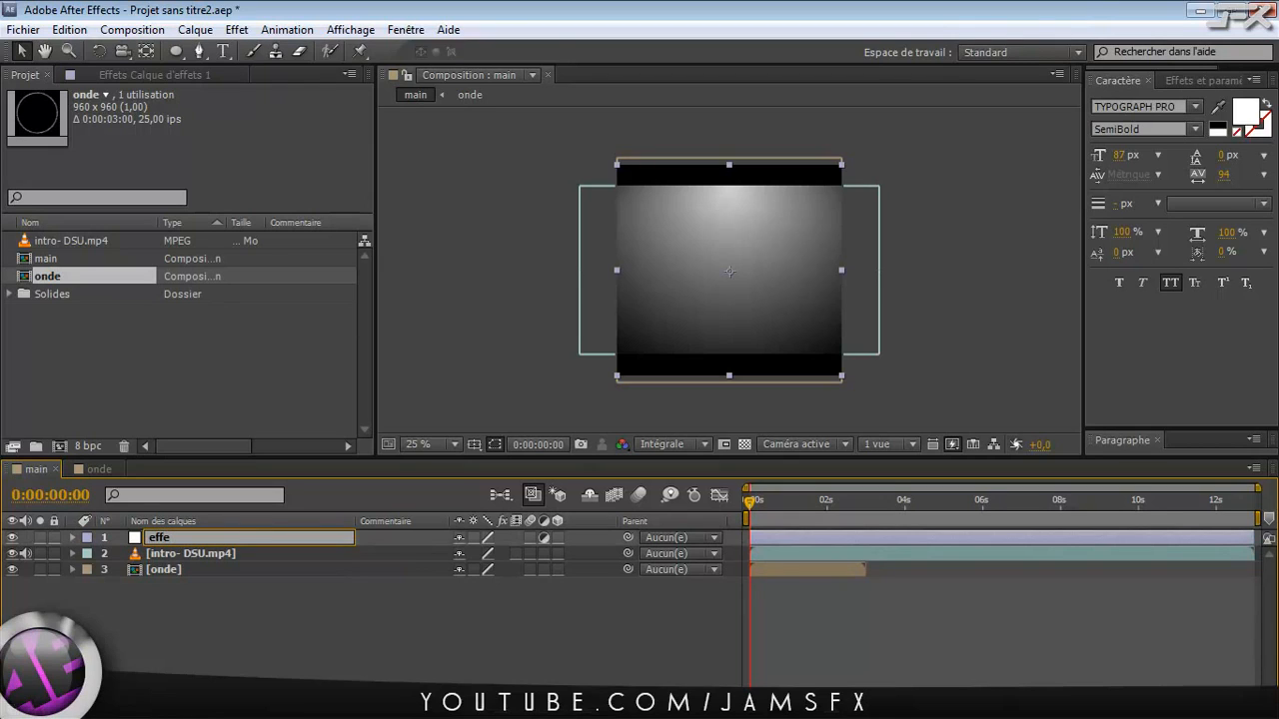
{"action": "type", "text": "t onde"}
{"action": "key", "text": "Return"}
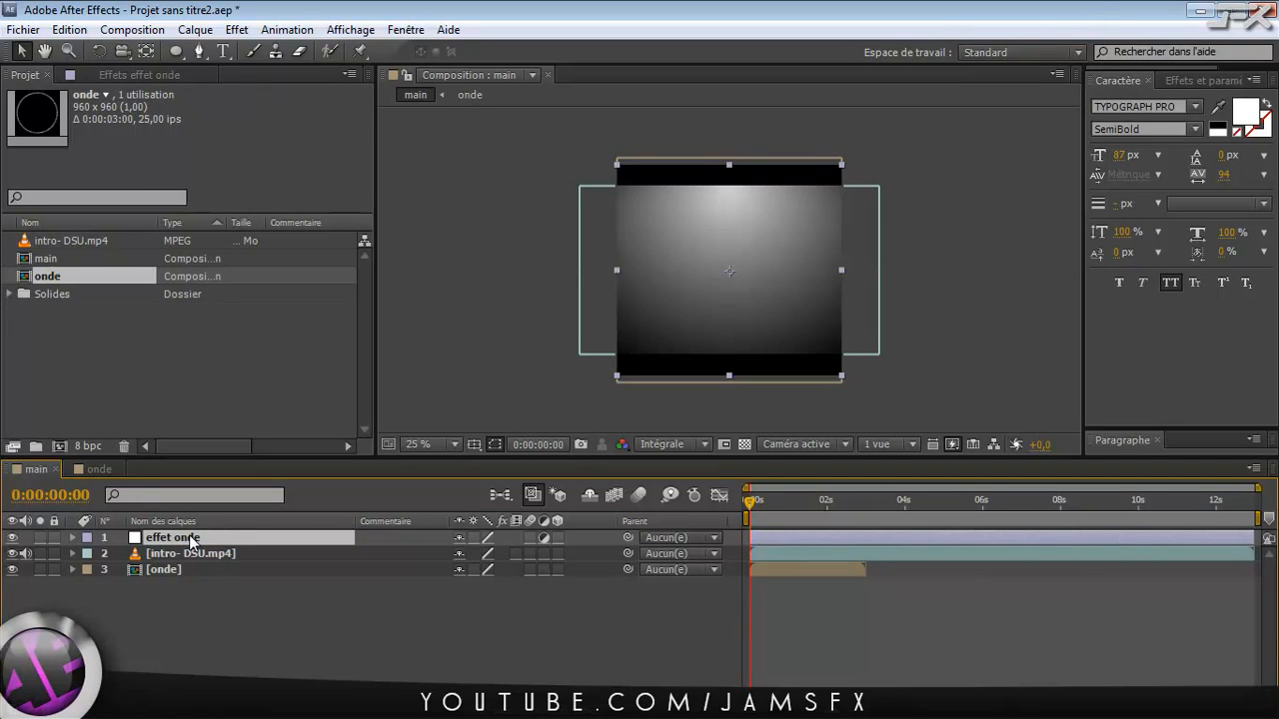
Step: Apply the Dispersion effect from the Déformation category to the effet onde layer
{"action": "left_click", "coordinate": [167, 74]}
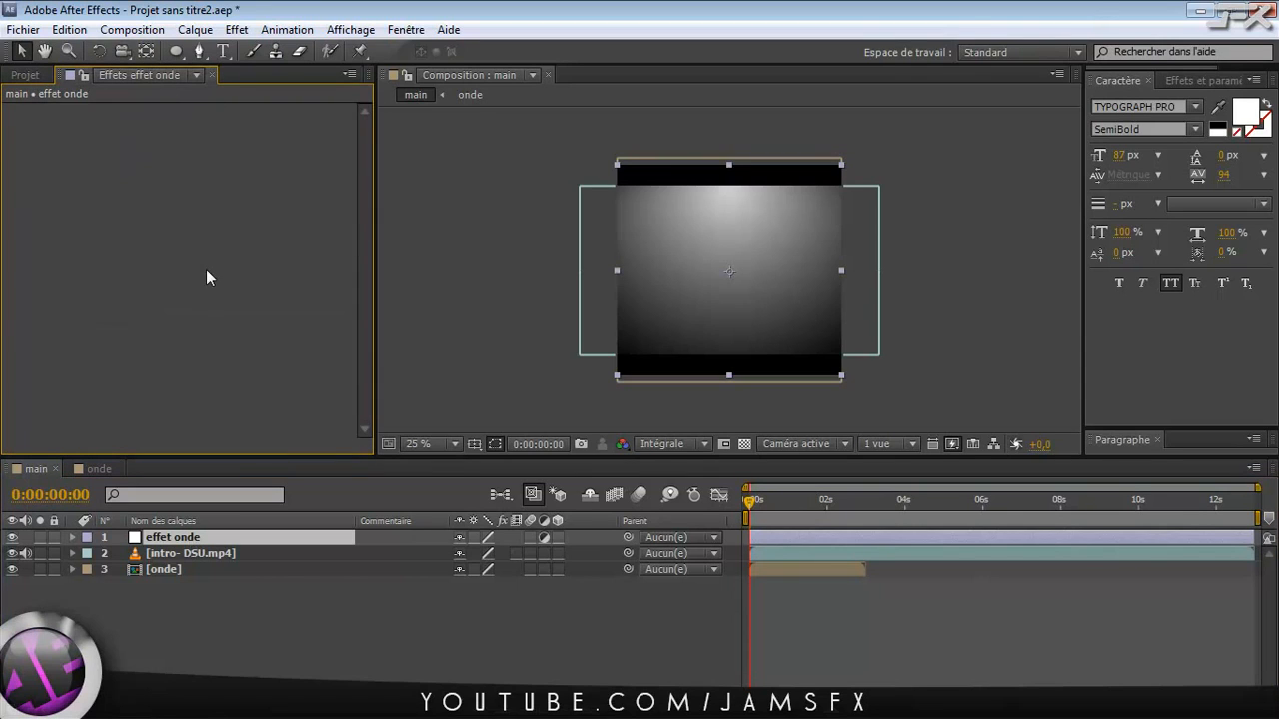
{"action": "right_click", "coordinate": [220, 357]}
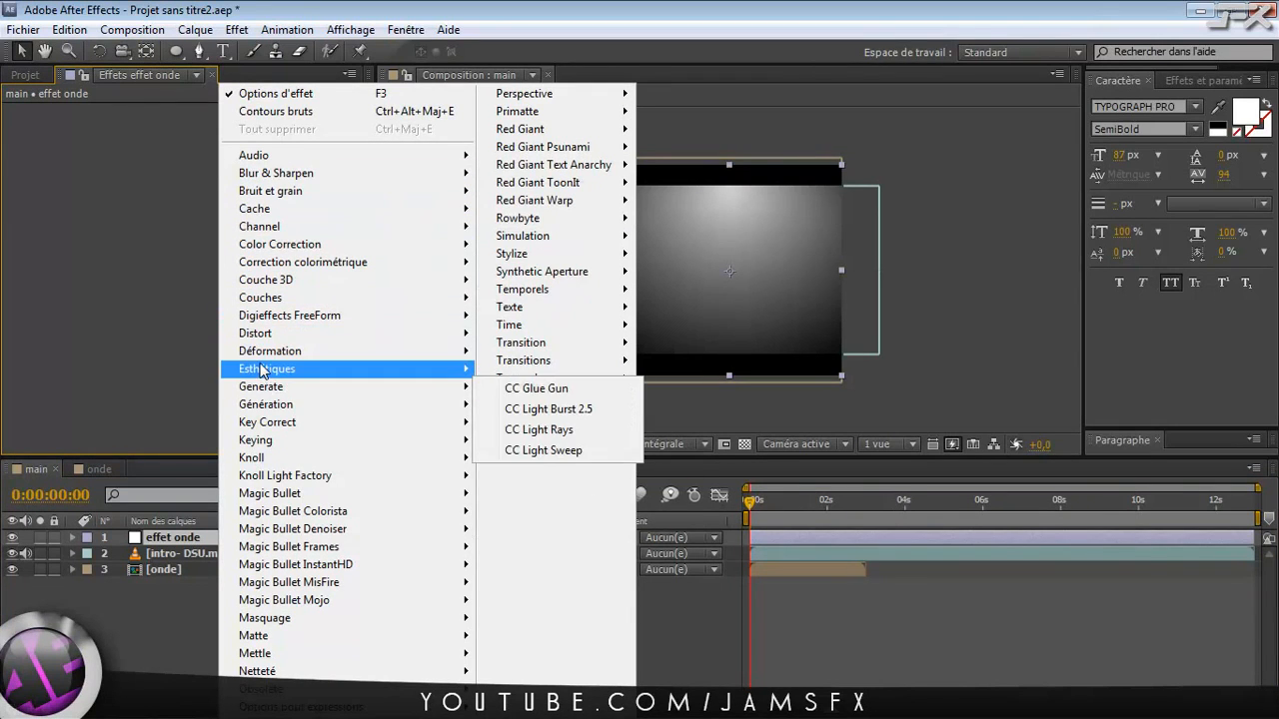
{"action": "mouse_move", "coordinate": [262, 358]}
{"action": "left_click", "coordinate": [586, 358]}
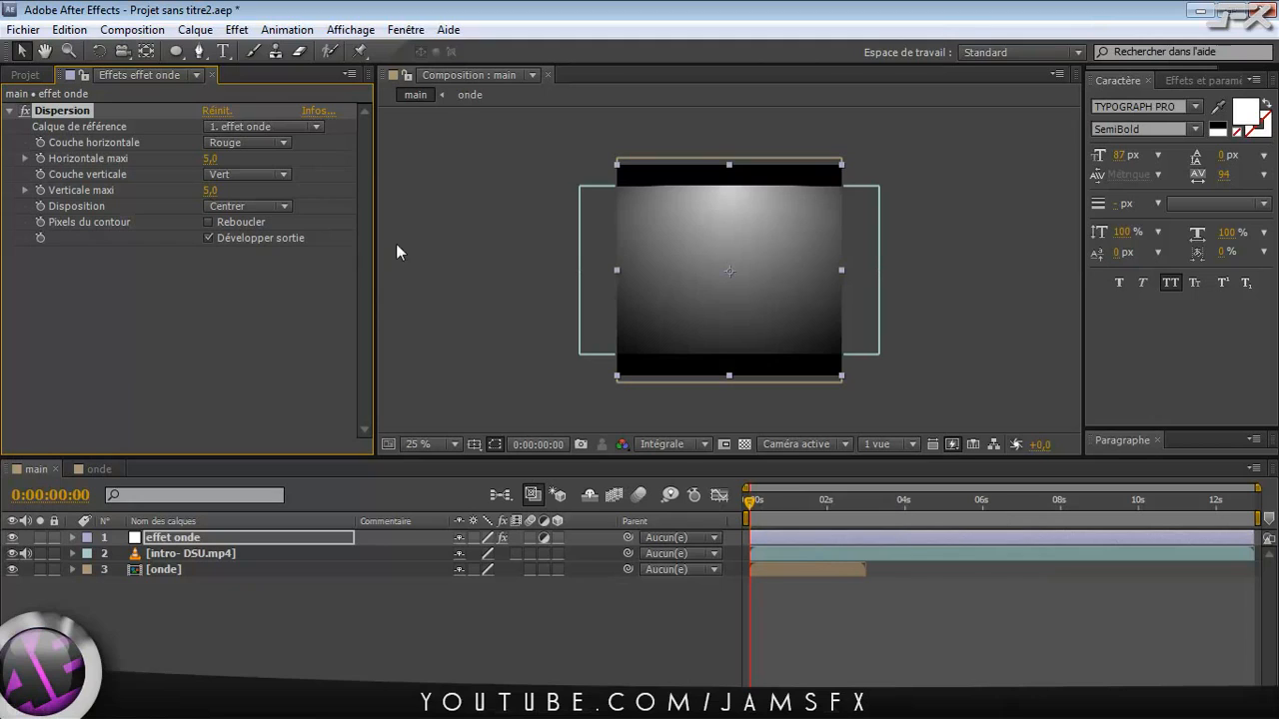
Step: Find the DSU logo moment at 0:00:04:17 and shift the onde layer so it starts there
{"action": "left_click", "coordinate": [748, 498]}
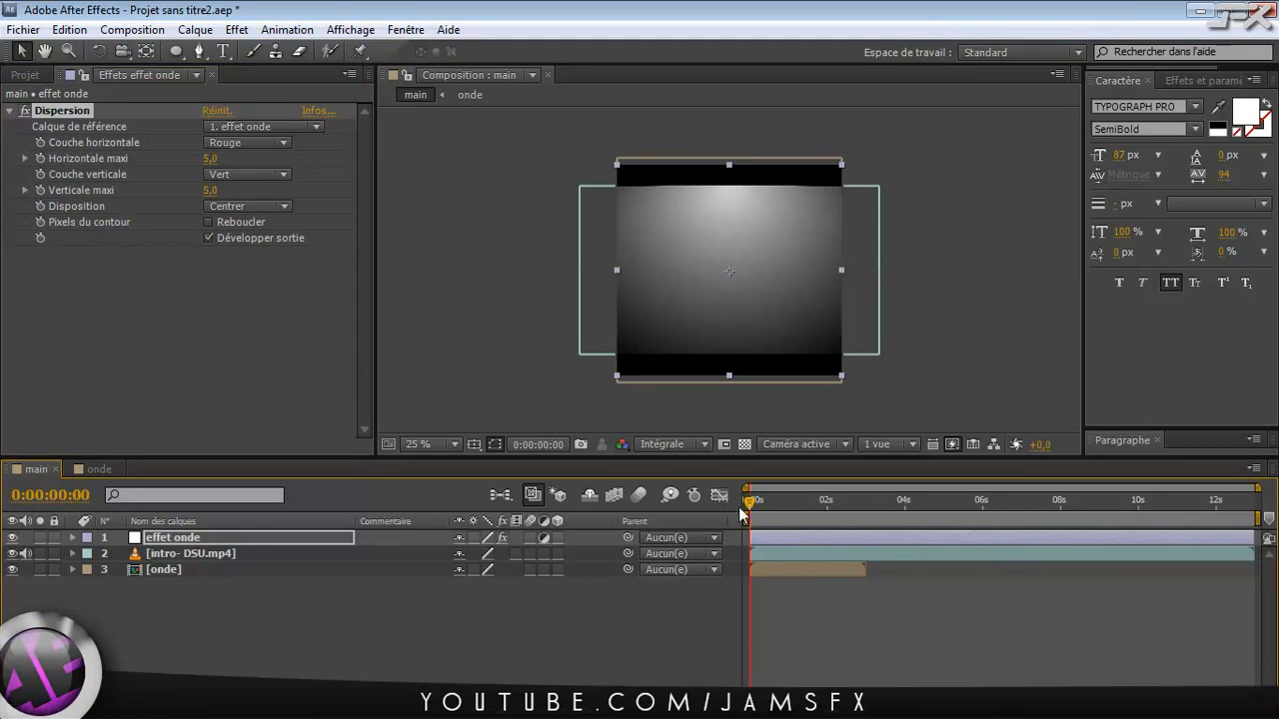
{"action": "left_click_drag", "start_coordinate": [750, 499], "coordinate": [931, 519]}
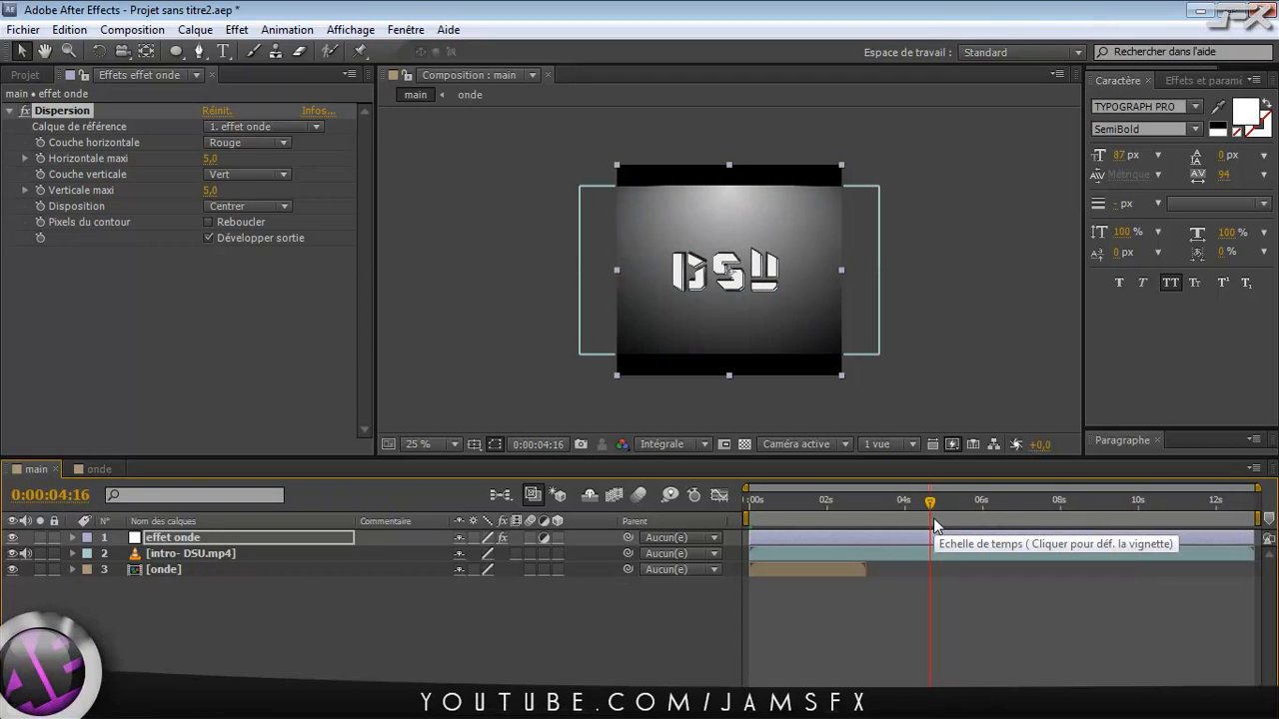
{"action": "left_click", "coordinate": [933, 518]}
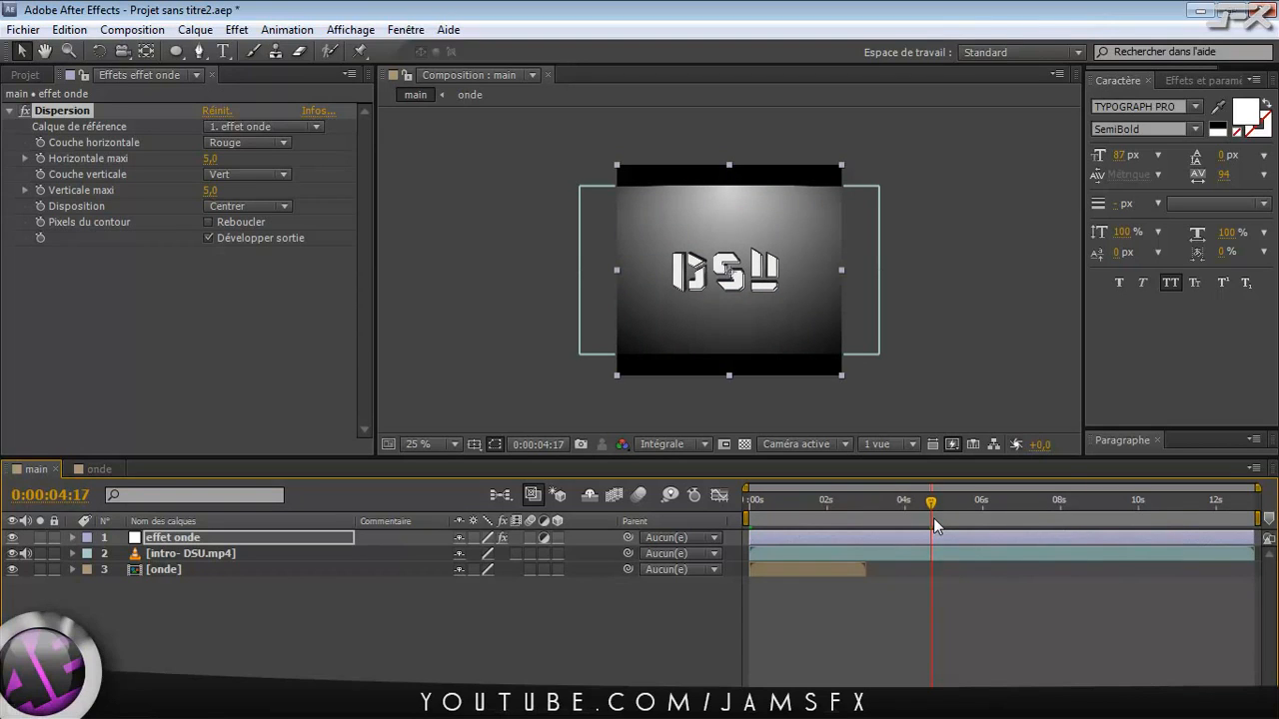
{"action": "left_click", "coordinate": [162, 570]}
{"action": "left_click_drag", "start_coordinate": [775, 569], "coordinate": [958, 569]}
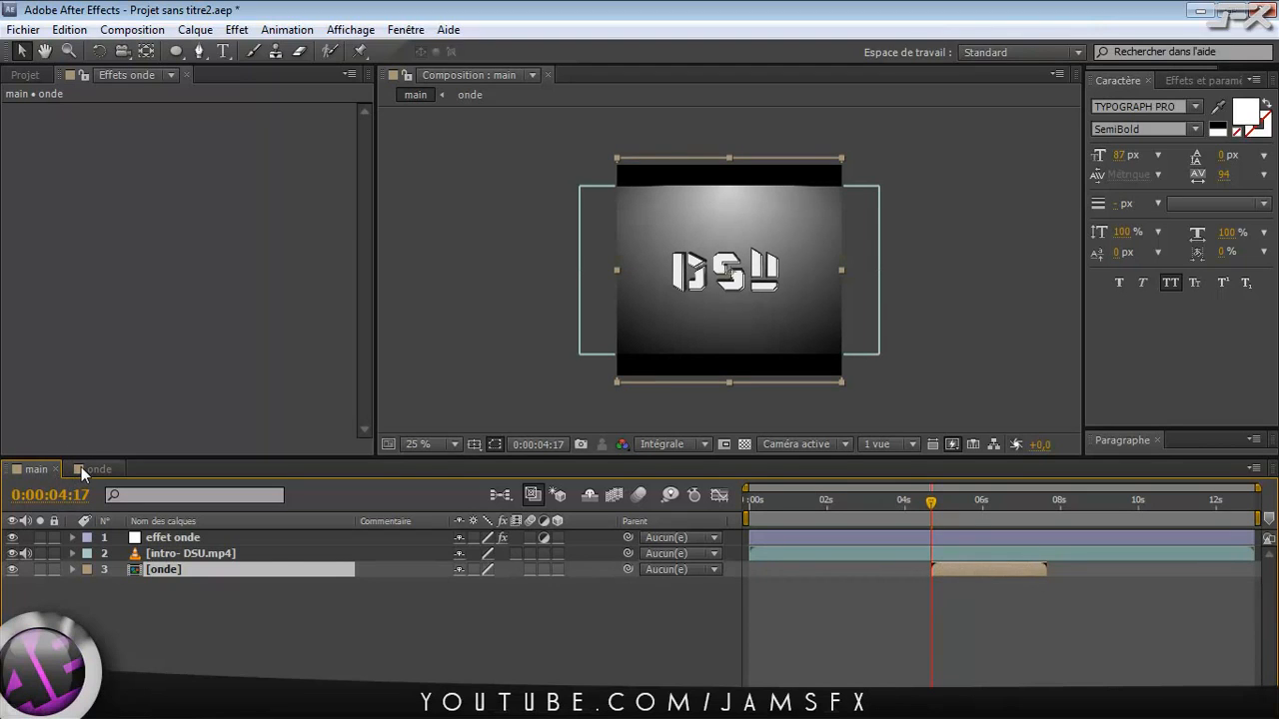
Step: Set the Dispersion effect's Calque de référence on effet onde to "3. onde" and check the frame at 0:00:05:15
{"action": "mouse_move", "coordinate": [935, 503]}
{"action": "left_mouse_down"}
{"action": "mouse_move", "coordinate": [1008, 503]}
{"action": "mouse_move", "coordinate": [939, 509]}
{"action": "mouse_move", "coordinate": [958, 510]}
{"action": "left_mouse_up"}
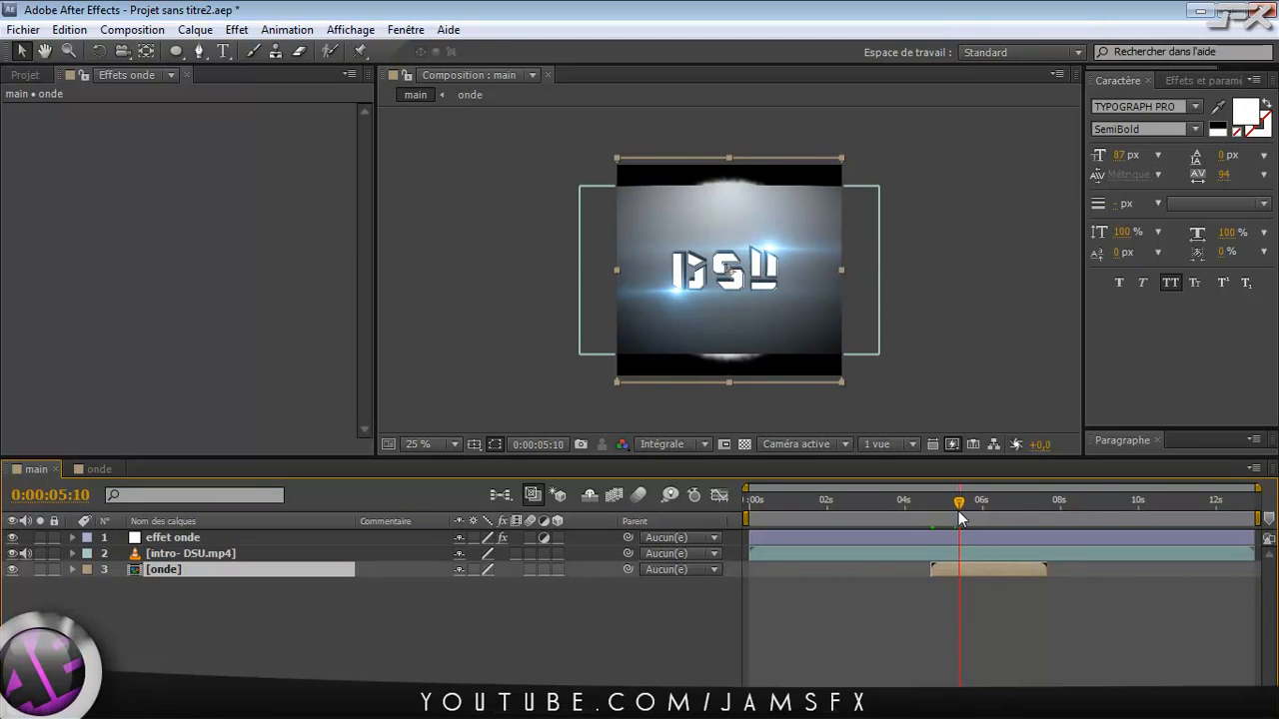
{"action": "left_click", "coordinate": [177, 539]}
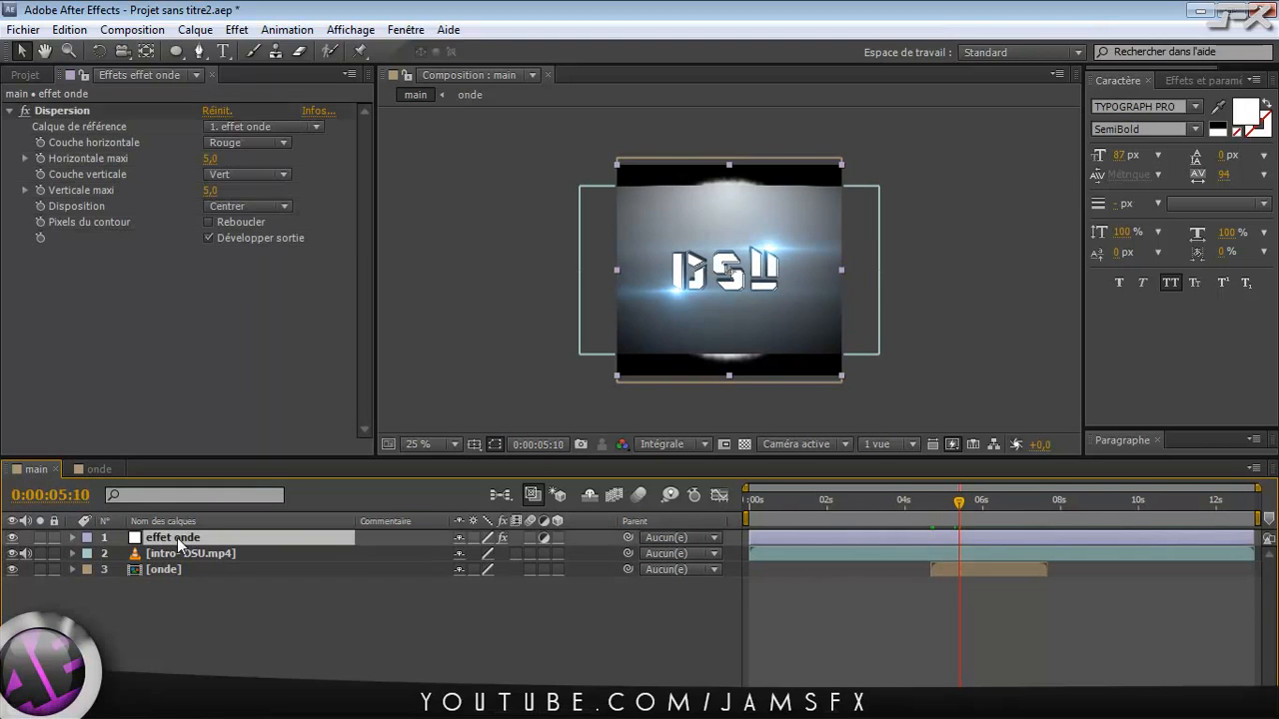
{"action": "left_click", "coordinate": [286, 129]}
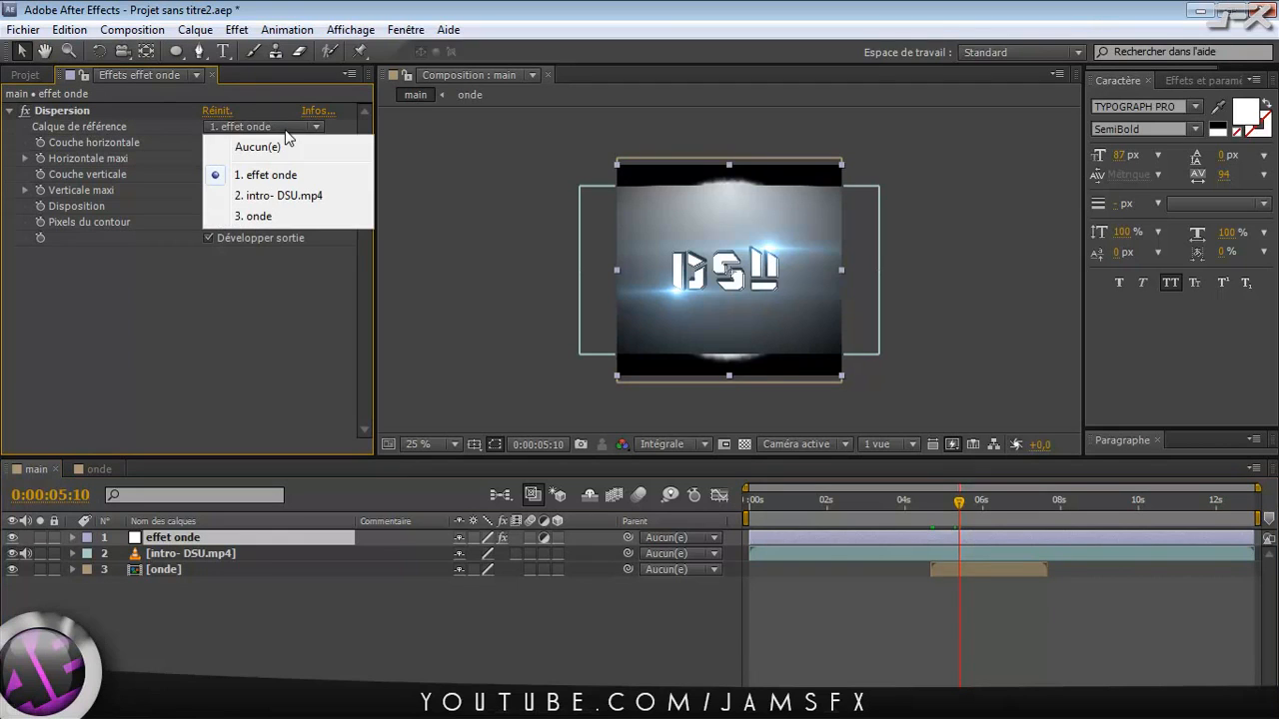
{"action": "left_click", "coordinate": [272, 219]}
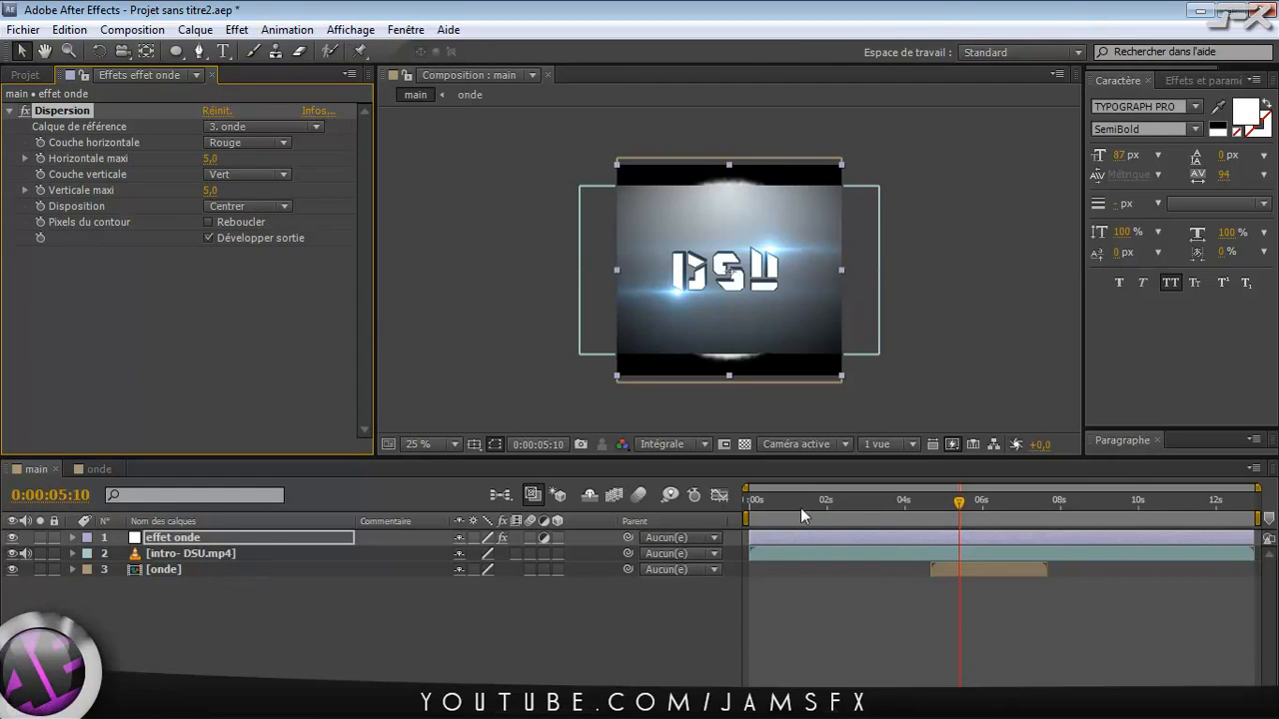
{"action": "mouse_move", "coordinate": [959, 501]}
{"action": "left_mouse_down"}
{"action": "mouse_move", "coordinate": [939, 500]}
{"action": "mouse_move", "coordinate": [968, 500]}
{"action": "left_mouse_up"}
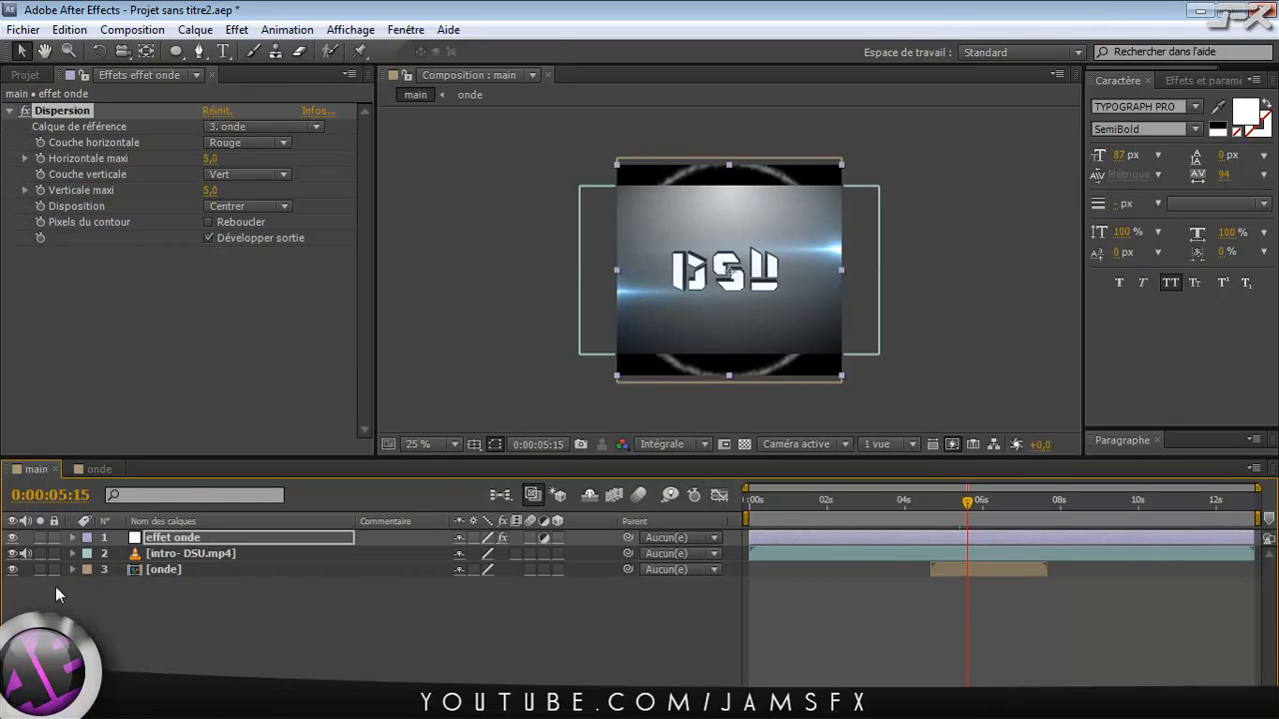
Step: Hide the onde layer in the main composition and move the current time to 0:00:05:09
{"action": "left_click", "coordinate": [13, 571]}
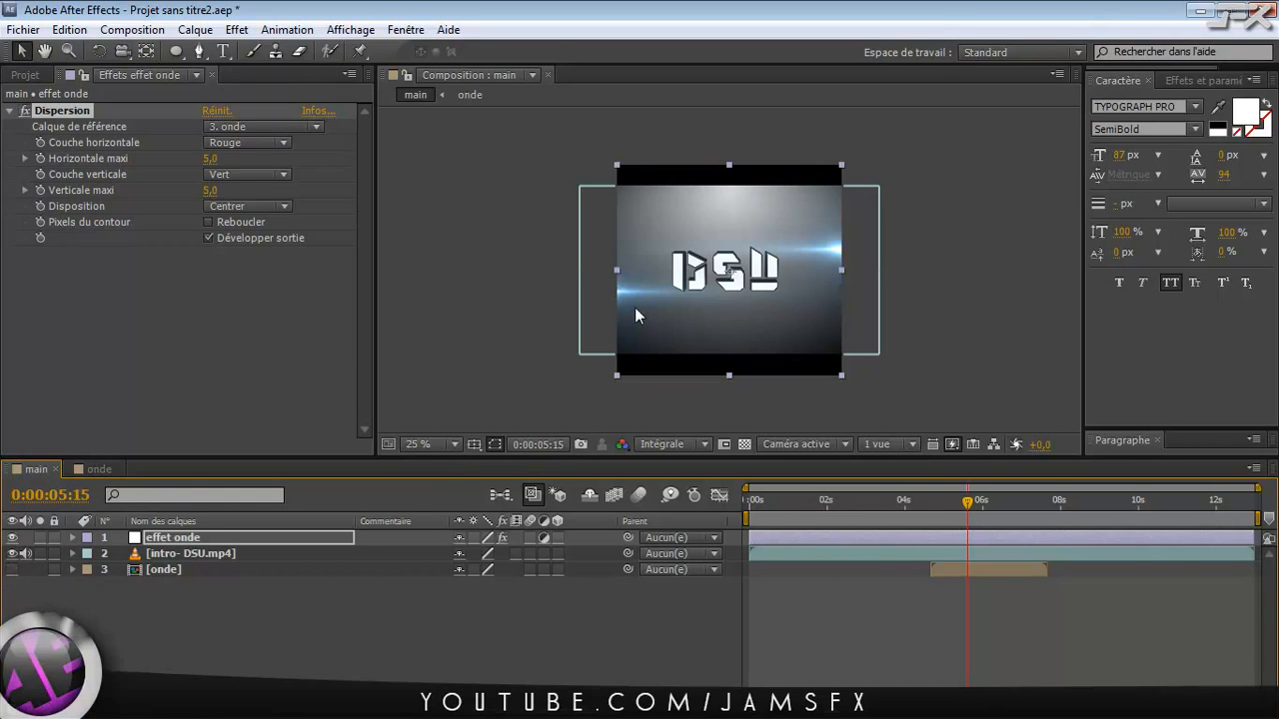
{"action": "key", "text": "period"}
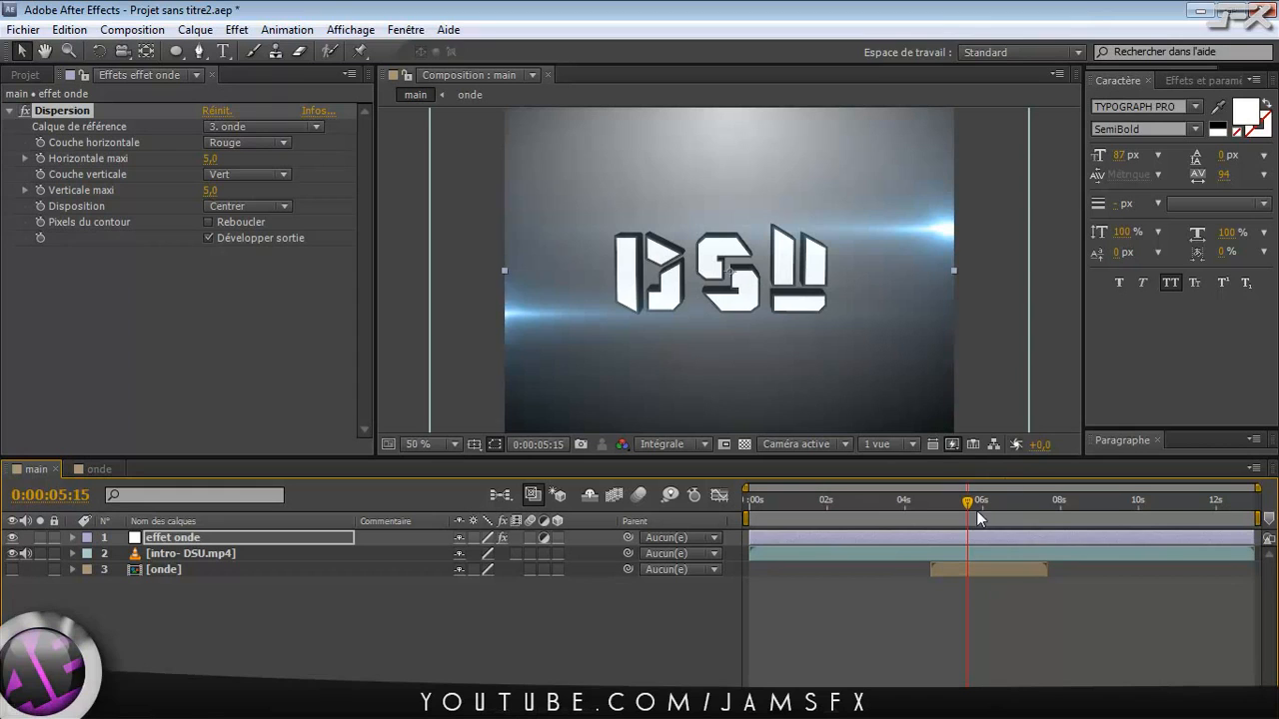
{"action": "mouse_move", "coordinate": [969, 501]}
{"action": "left_mouse_down"}
{"action": "mouse_move", "coordinate": [935, 505]}
{"action": "mouse_move", "coordinate": [962, 505]}
{"action": "left_mouse_up"}
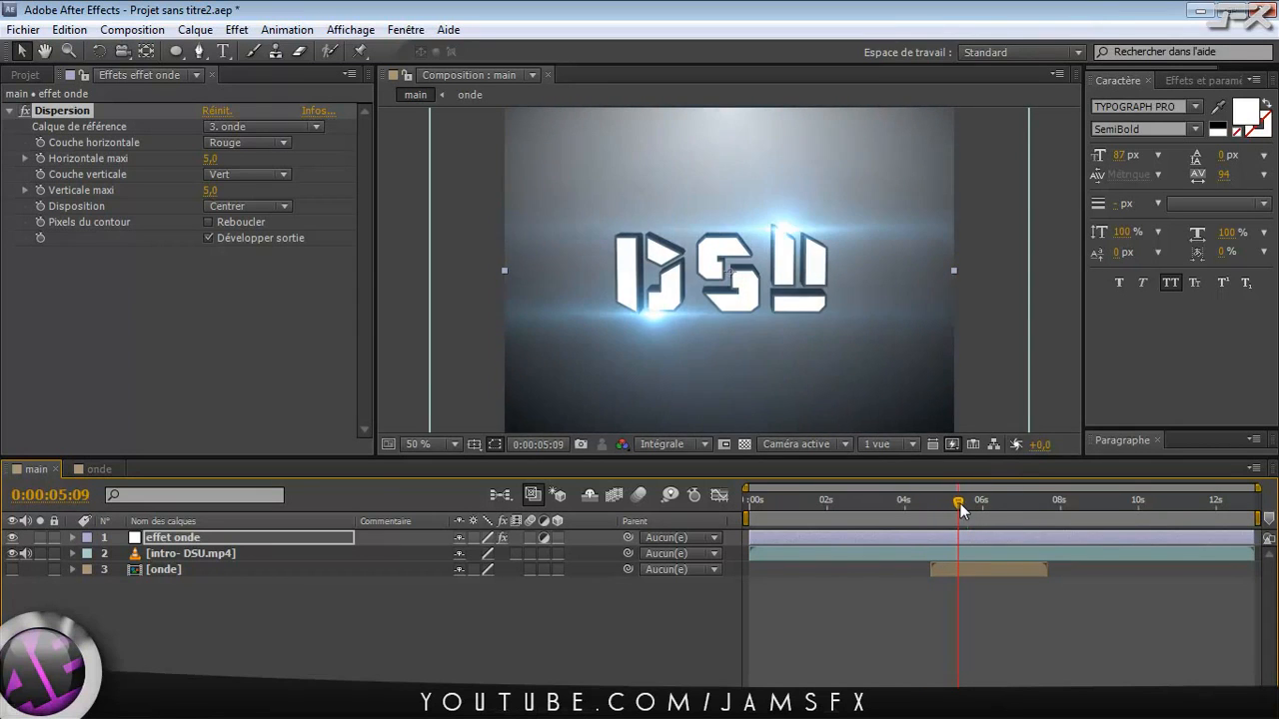
Step: Set the Dispersion effect's Horizontale maxi and Verticale maxi to 25 on the effet onde layer
{"action": "left_click", "coordinate": [208, 159]}
{"action": "type", "text": "25"}
{"action": "key", "text": "Return"}
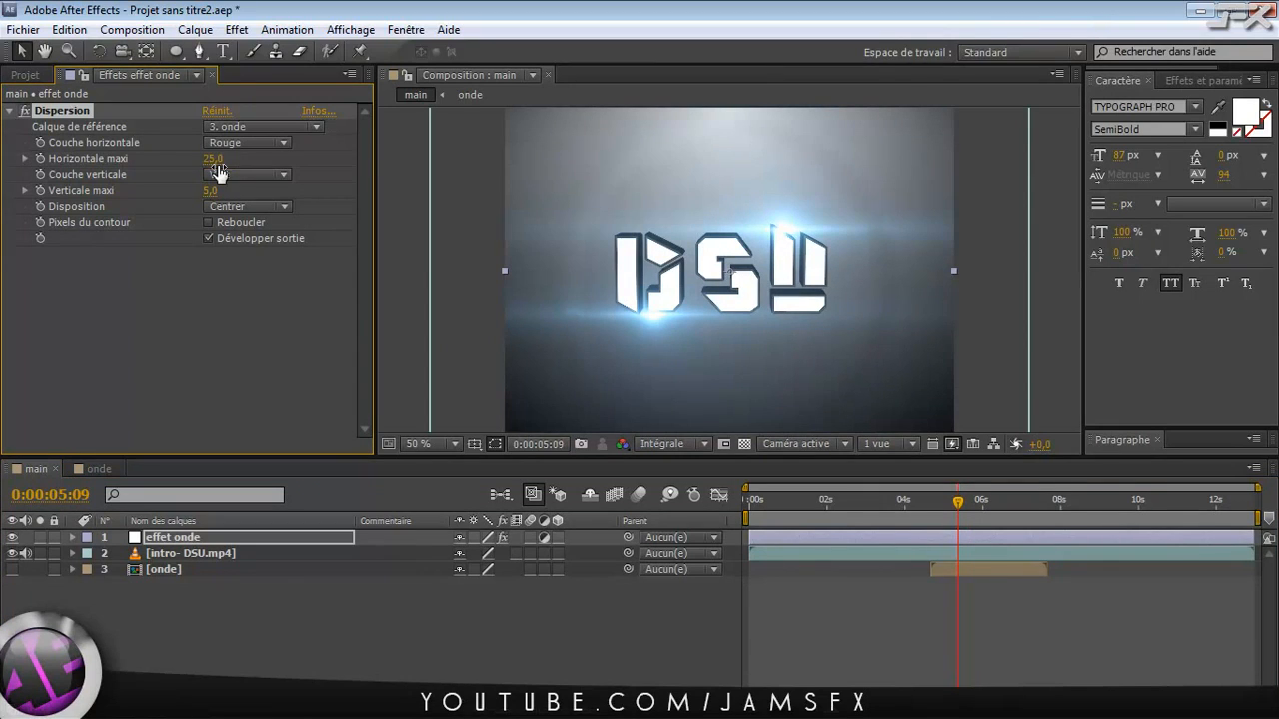
{"action": "left_click", "coordinate": [210, 190]}
{"action": "type", "text": "25"}
{"action": "key", "text": "Return"}
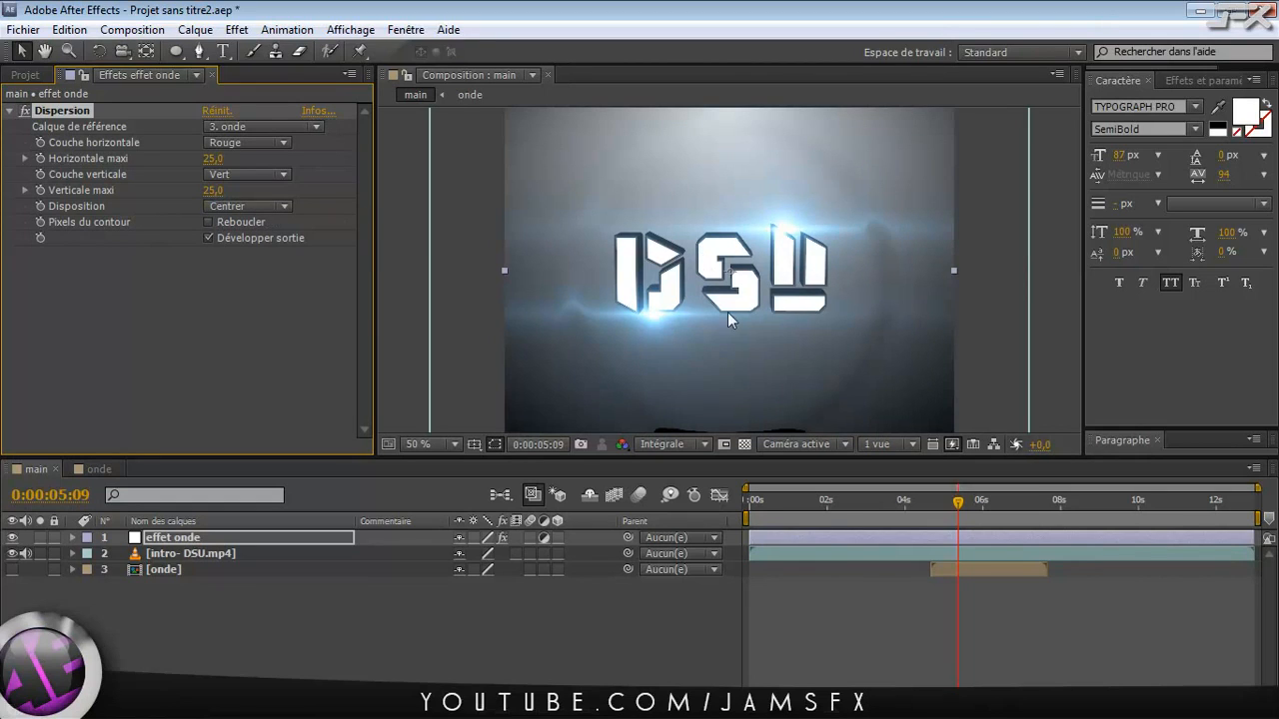
Step: Enlarge the composition view, examine the logo's wave distortion between 0:00:04:18 and 0:00:05:10, and minimize the After Effects window
{"action": "mouse_move", "coordinate": [954, 507]}
{"action": "left_mouse_down"}
{"action": "mouse_move", "coordinate": [917, 509]}
{"action": "mouse_move", "coordinate": [979, 508]}
{"action": "mouse_move", "coordinate": [924, 515]}
{"action": "mouse_move", "coordinate": [977, 514]}
{"action": "mouse_move", "coordinate": [939, 510]}
{"action": "mouse_move", "coordinate": [954, 510]}
{"action": "left_mouse_up"}
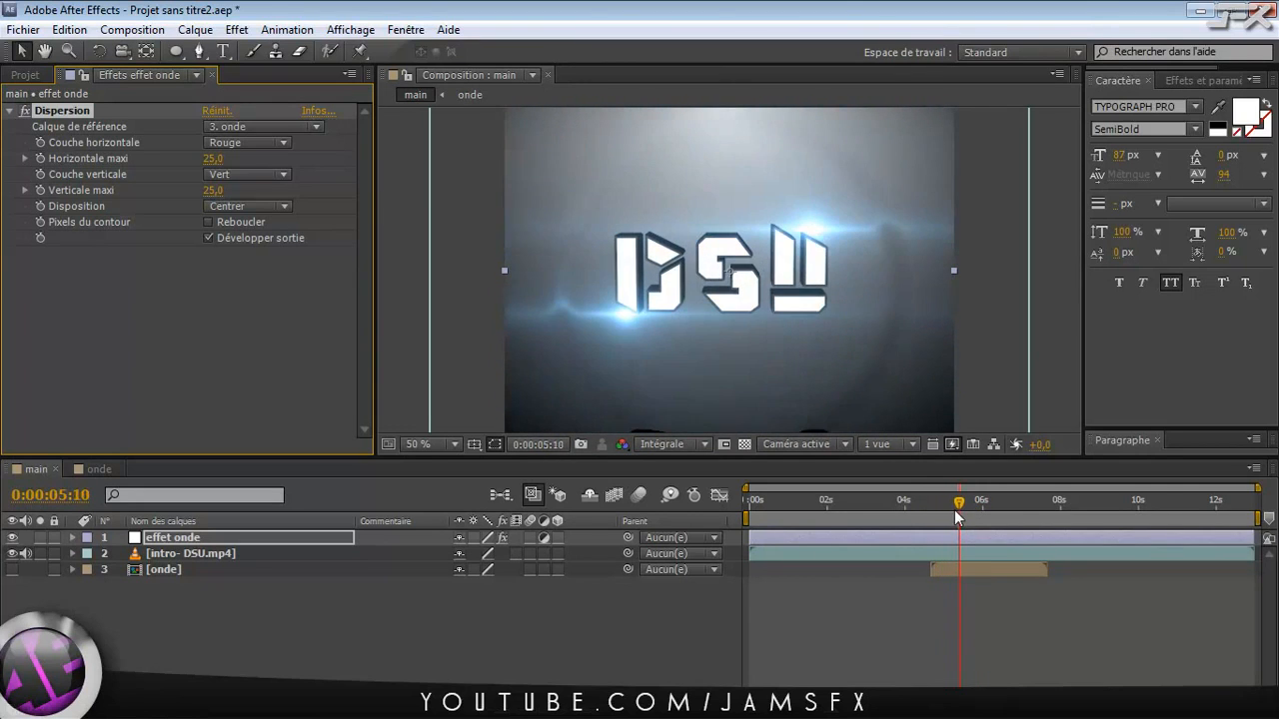
{"action": "left_click_drag", "start_coordinate": [865, 461], "coordinate": [874, 537]}
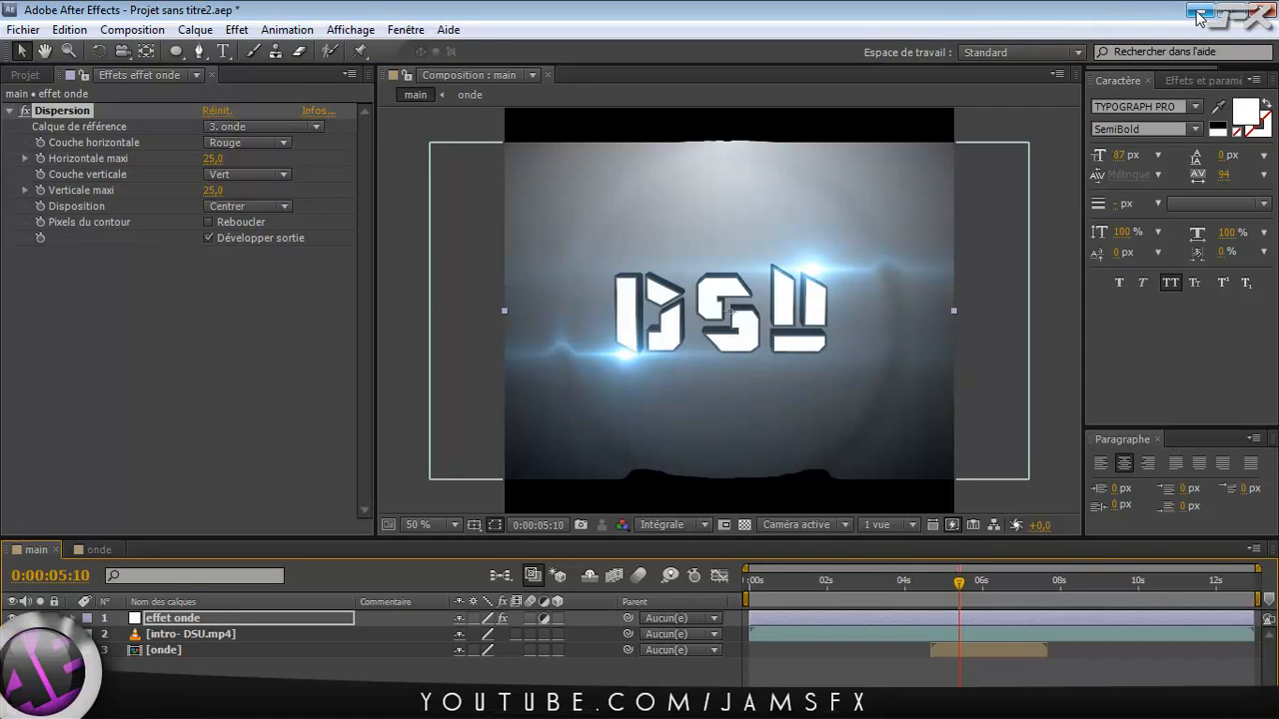
{"action": "mouse_move", "coordinate": [959, 585]}
{"action": "left_mouse_down"}
{"action": "mouse_move", "coordinate": [930, 586]}
{"action": "mouse_move", "coordinate": [1015, 589]}
{"action": "mouse_move", "coordinate": [941, 600]}
{"action": "left_mouse_up"}
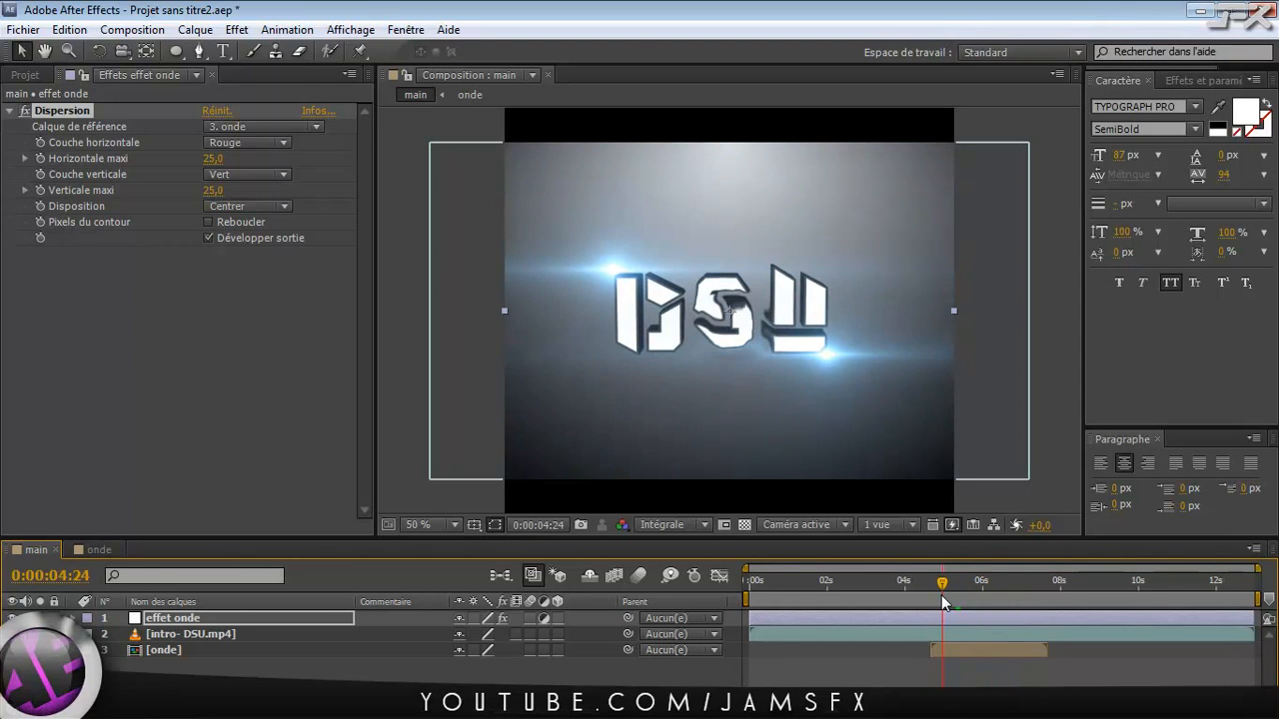
{"action": "mouse_move", "coordinate": [941, 594]}
{"action": "left_mouse_down"}
{"action": "mouse_move", "coordinate": [975, 594]}
{"action": "mouse_move", "coordinate": [930, 595]}
{"action": "mouse_move", "coordinate": [955, 591]}
{"action": "left_mouse_up"}
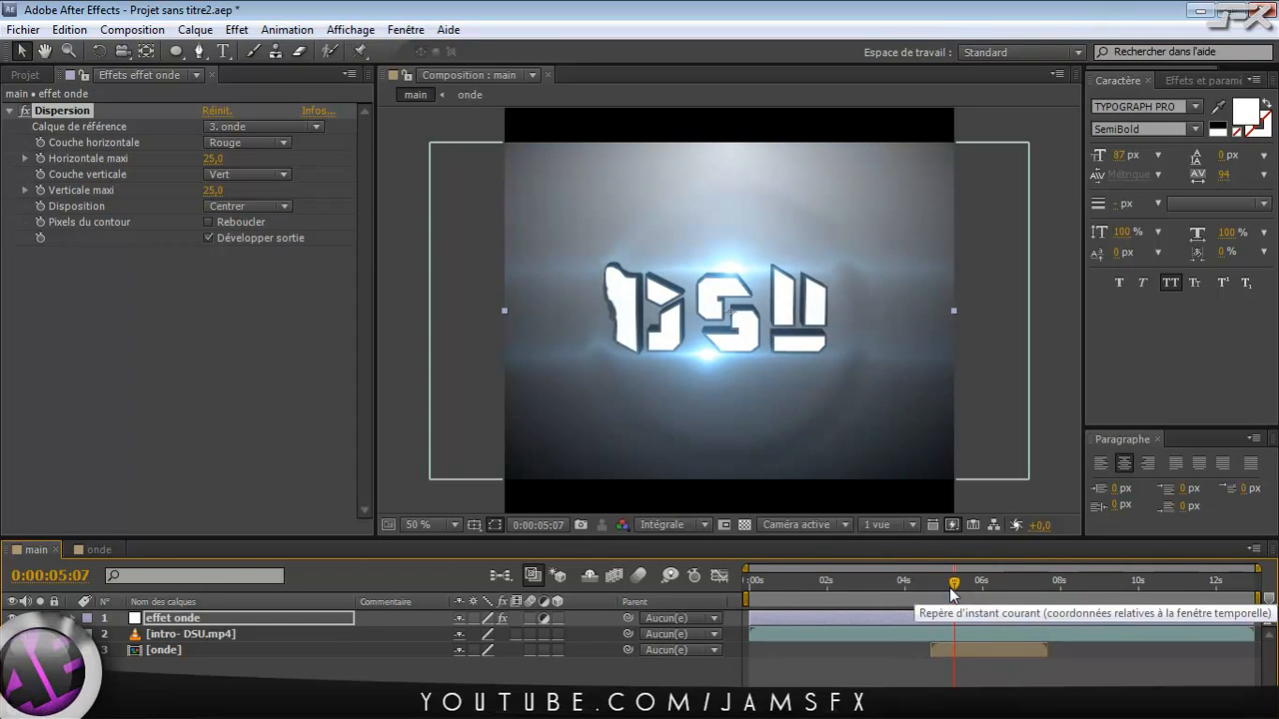
{"action": "left_click_drag", "start_coordinate": [951, 592], "coordinate": [916, 595]}
{"action": "left_click_drag", "start_coordinate": [902, 598], "coordinate": [937, 595]}
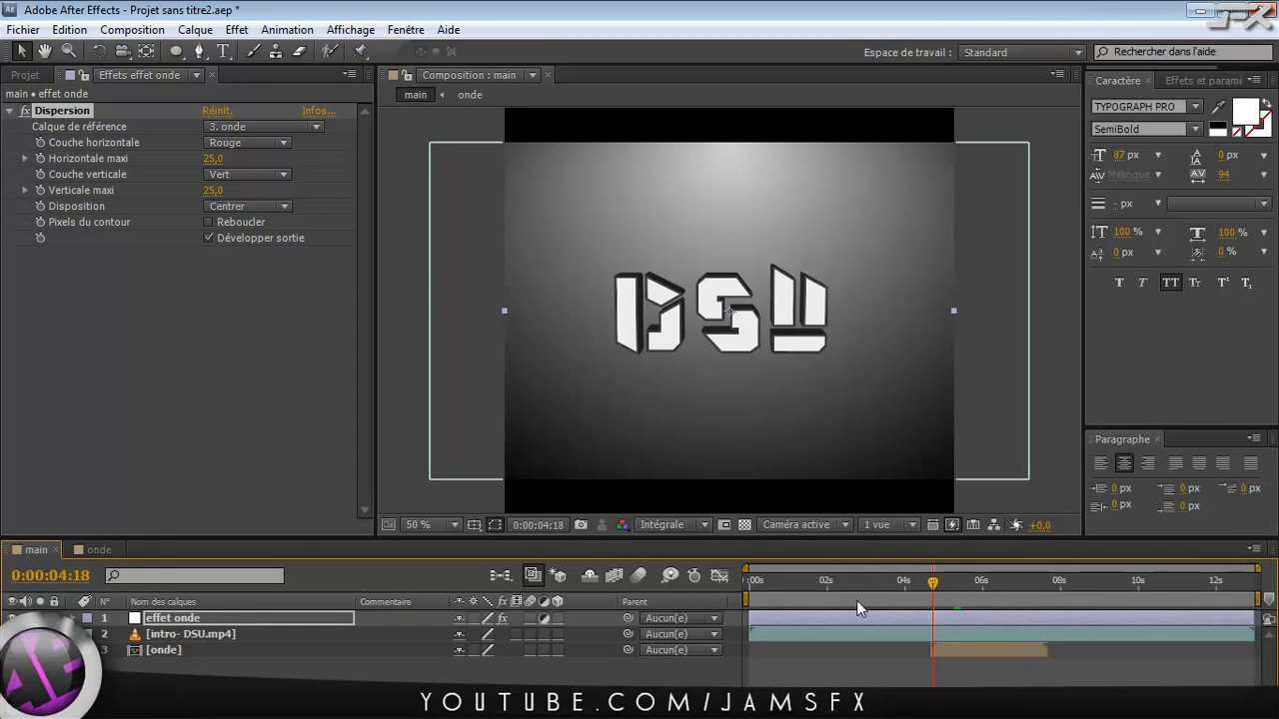
{"action": "mouse_move", "coordinate": [933, 591]}
{"action": "left_mouse_down"}
{"action": "mouse_move", "coordinate": [965, 593]}
{"action": "mouse_move", "coordinate": [947, 594]}
{"action": "left_mouse_up"}
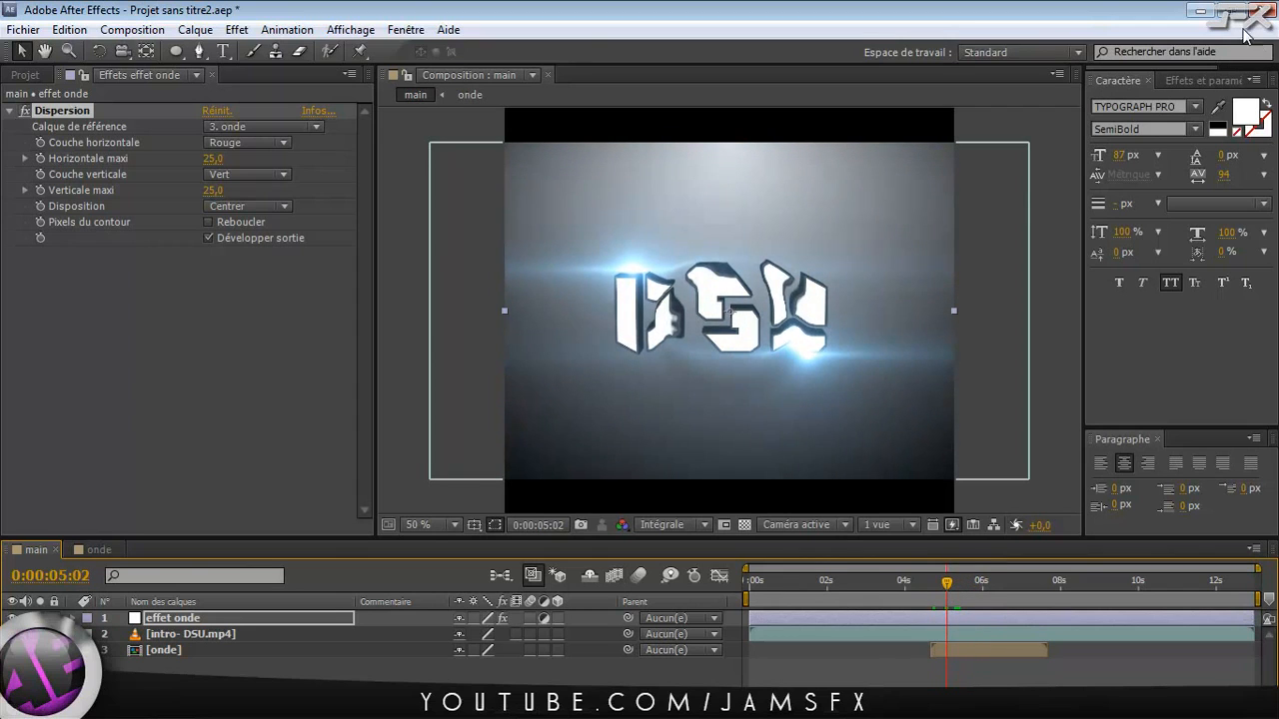
{"action": "left_click", "coordinate": [1202, 12]}
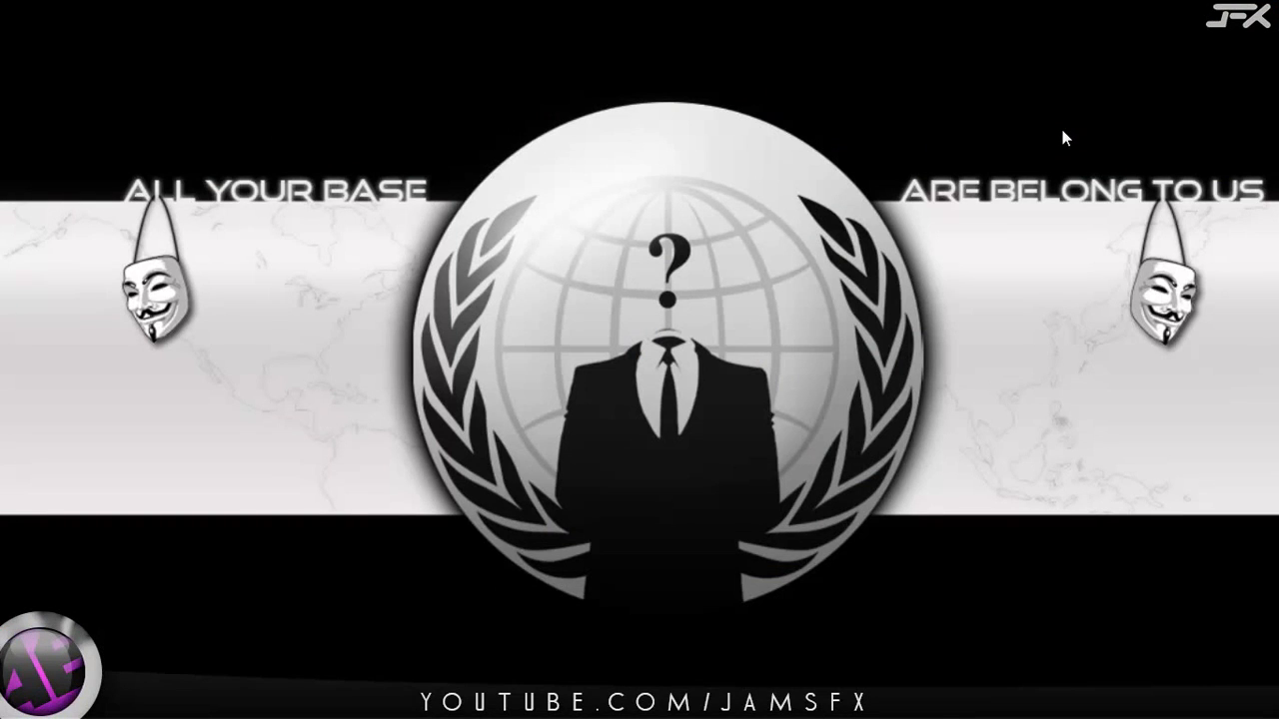